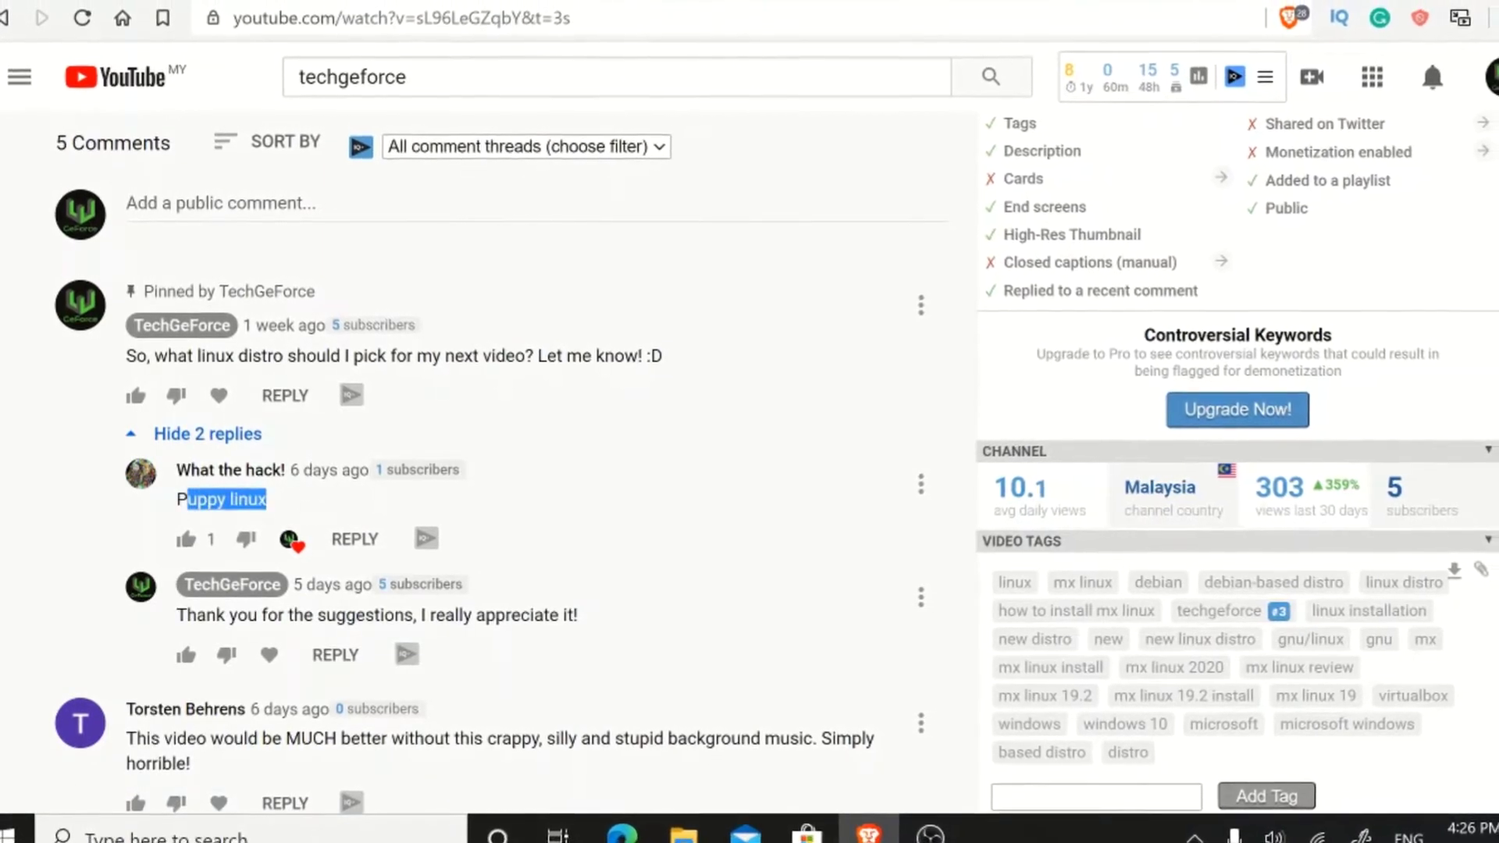
- Highlight the suggested distro in the pinned comment's replies, search the web for "puppy linux" in Brave, and open the Puppy Linux Home site
left_click_drag(177, 499, 265, 501)
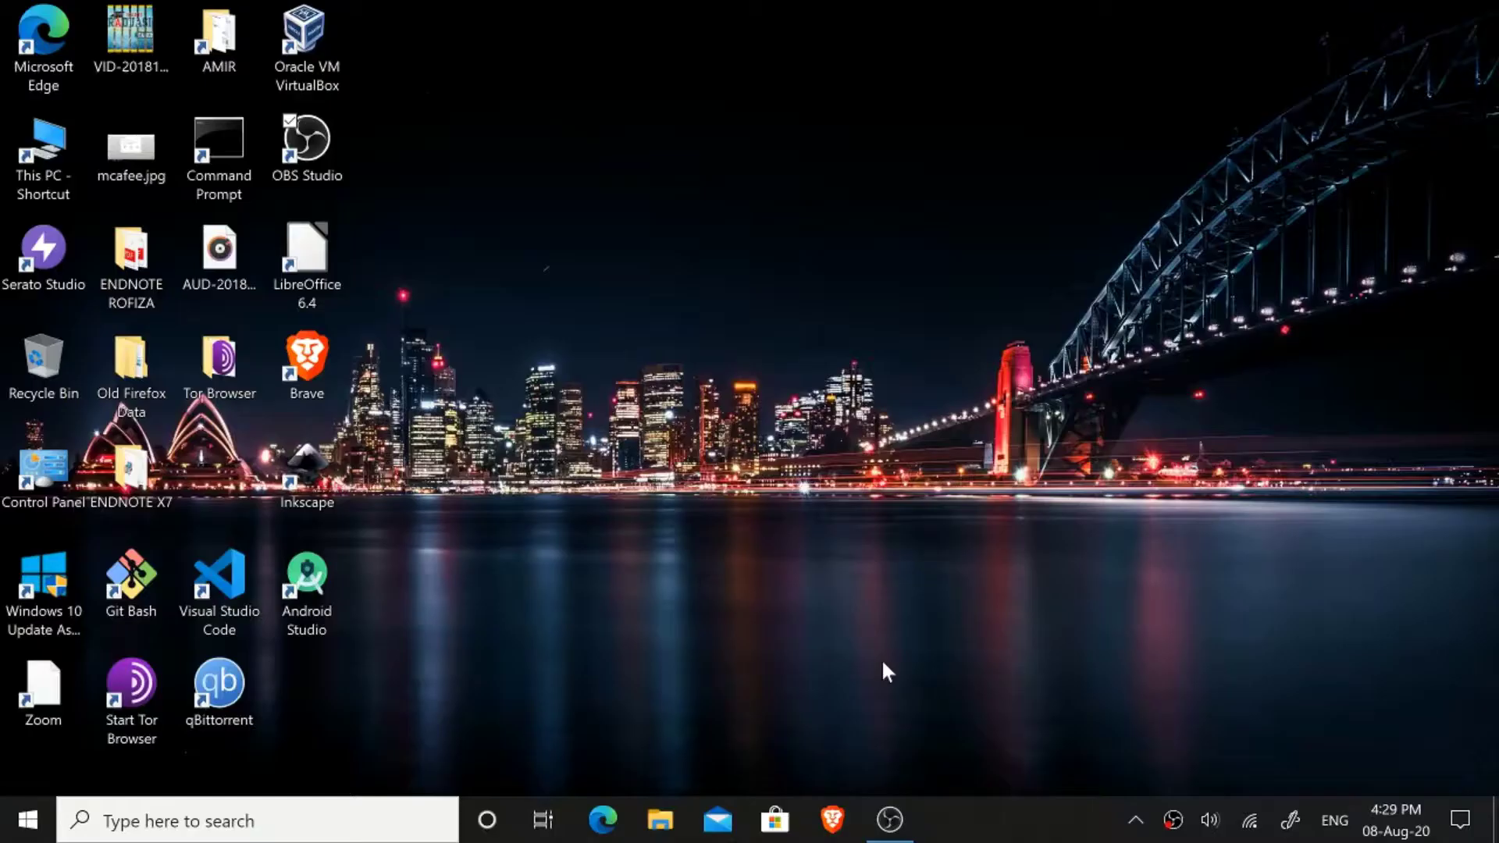
left_click(832, 820)
type("puppy linux")
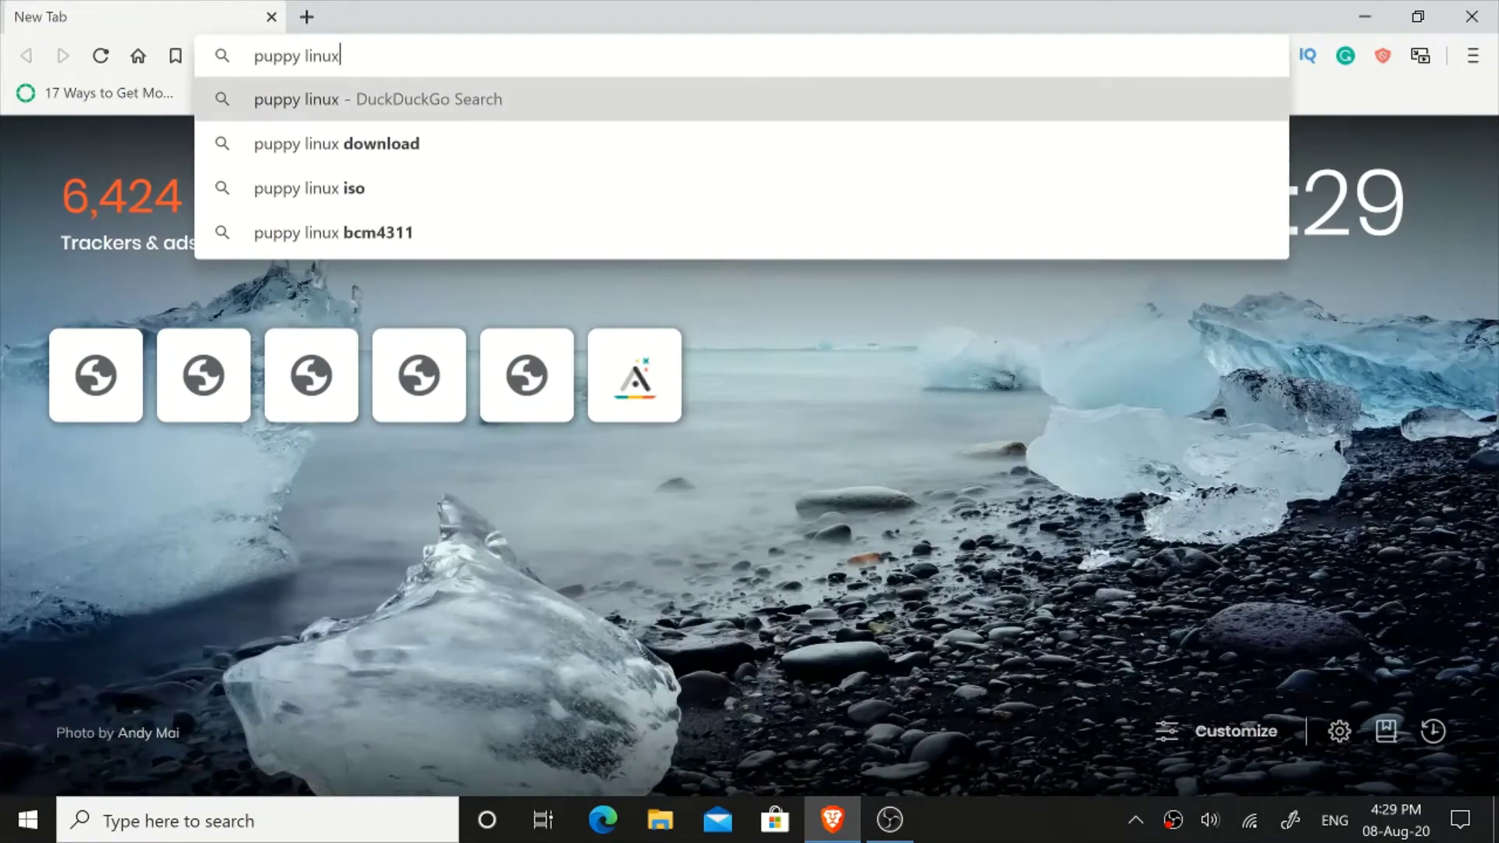
key("Return")
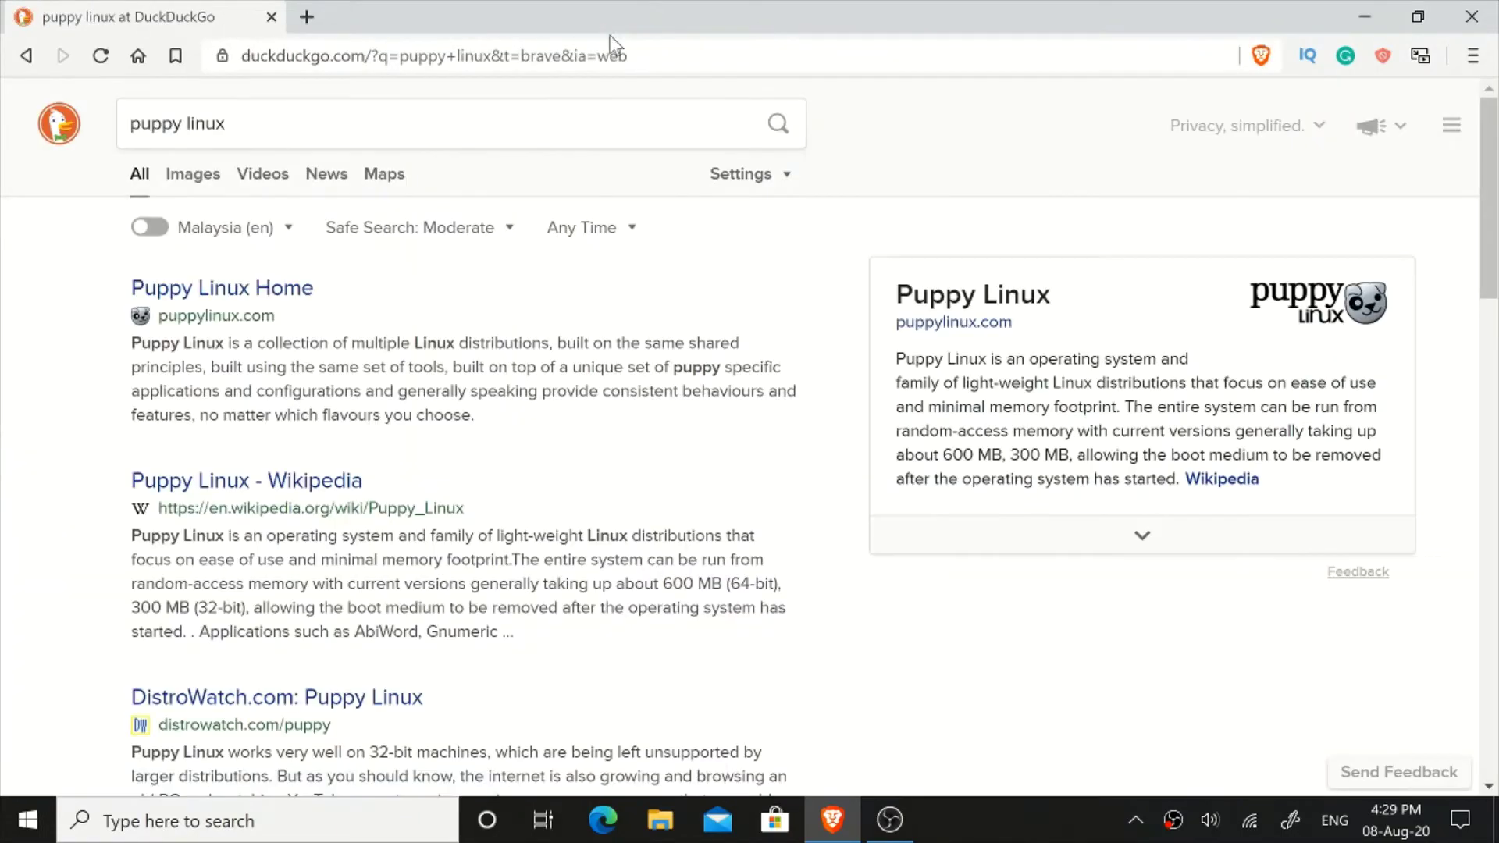
left_click(246, 287)
- Find the Ubuntu Bionic 64 entry in the official distributions download table and close the browser
scroll(401, 418, "down", 15)
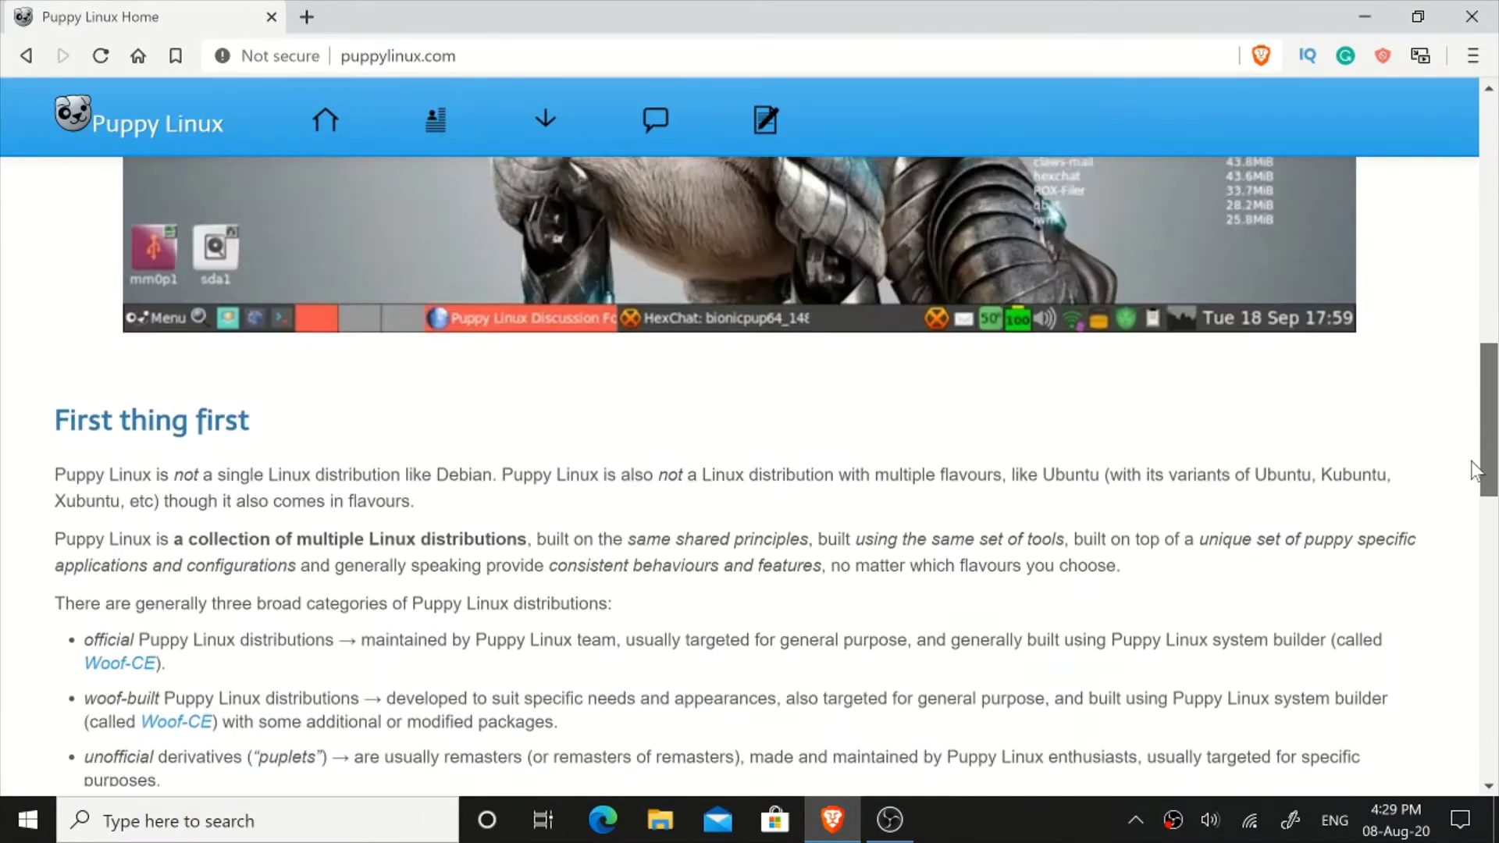
left_click_drag(402, 406, 536, 405)
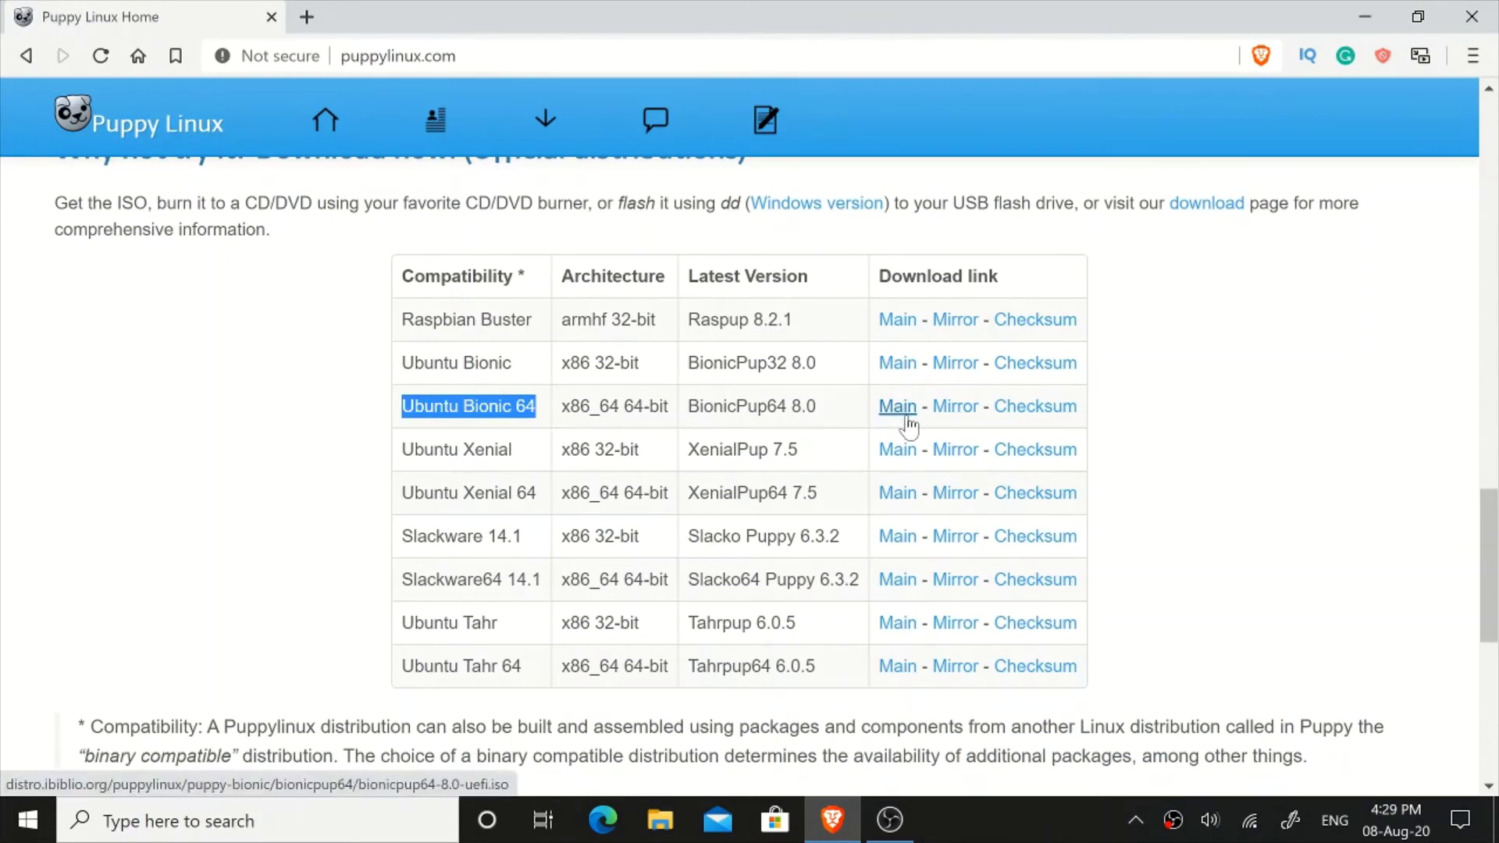
left_click(1472, 16)
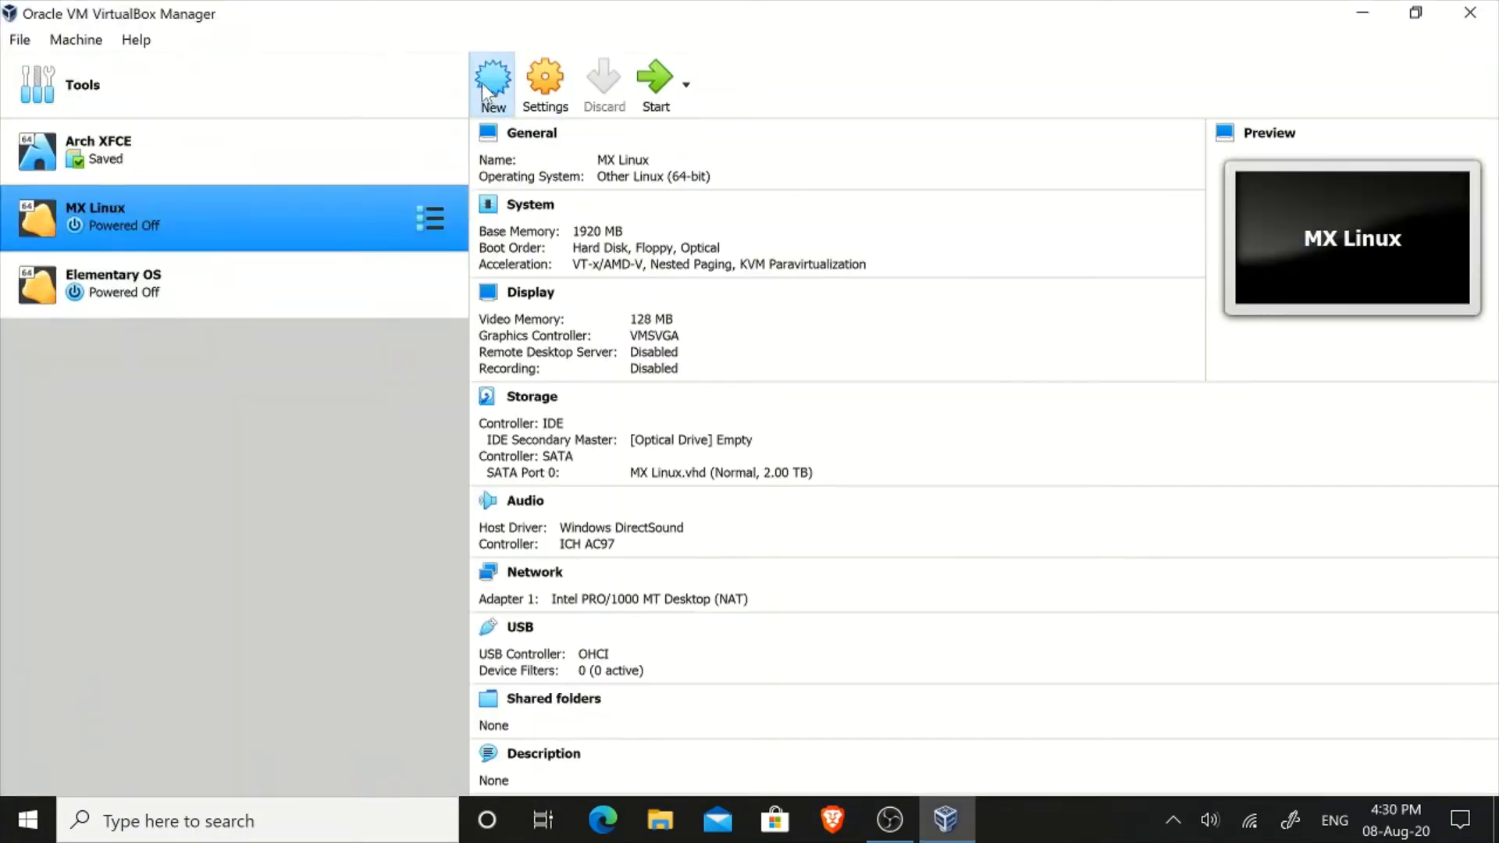
- Start a new VirtualBox virtual machine named Puppy Linux with type Linux and version Other Linux (64-bit)
left_click(492, 78)
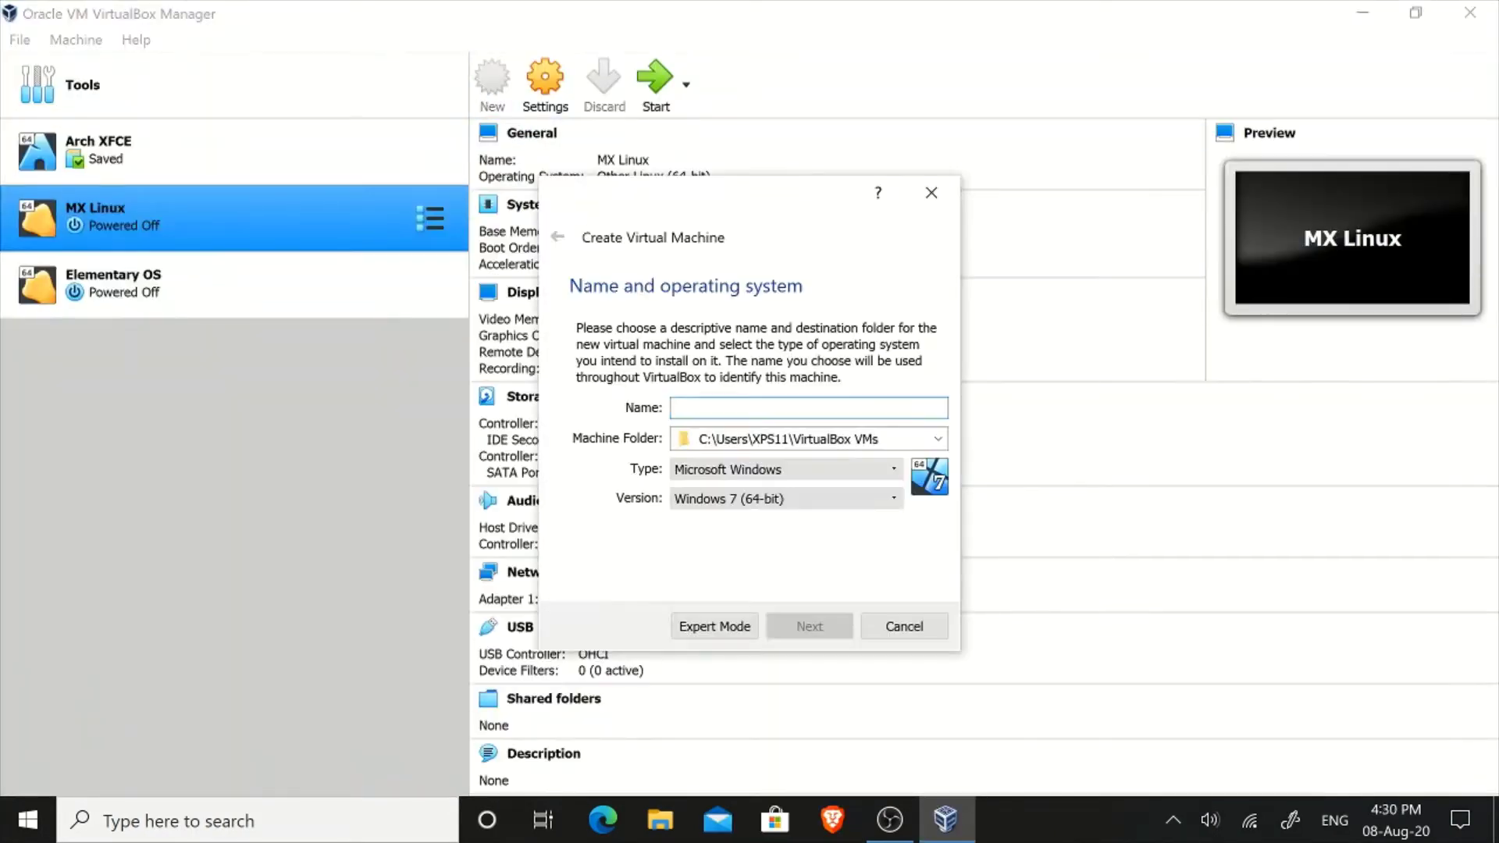
type("Puppy")
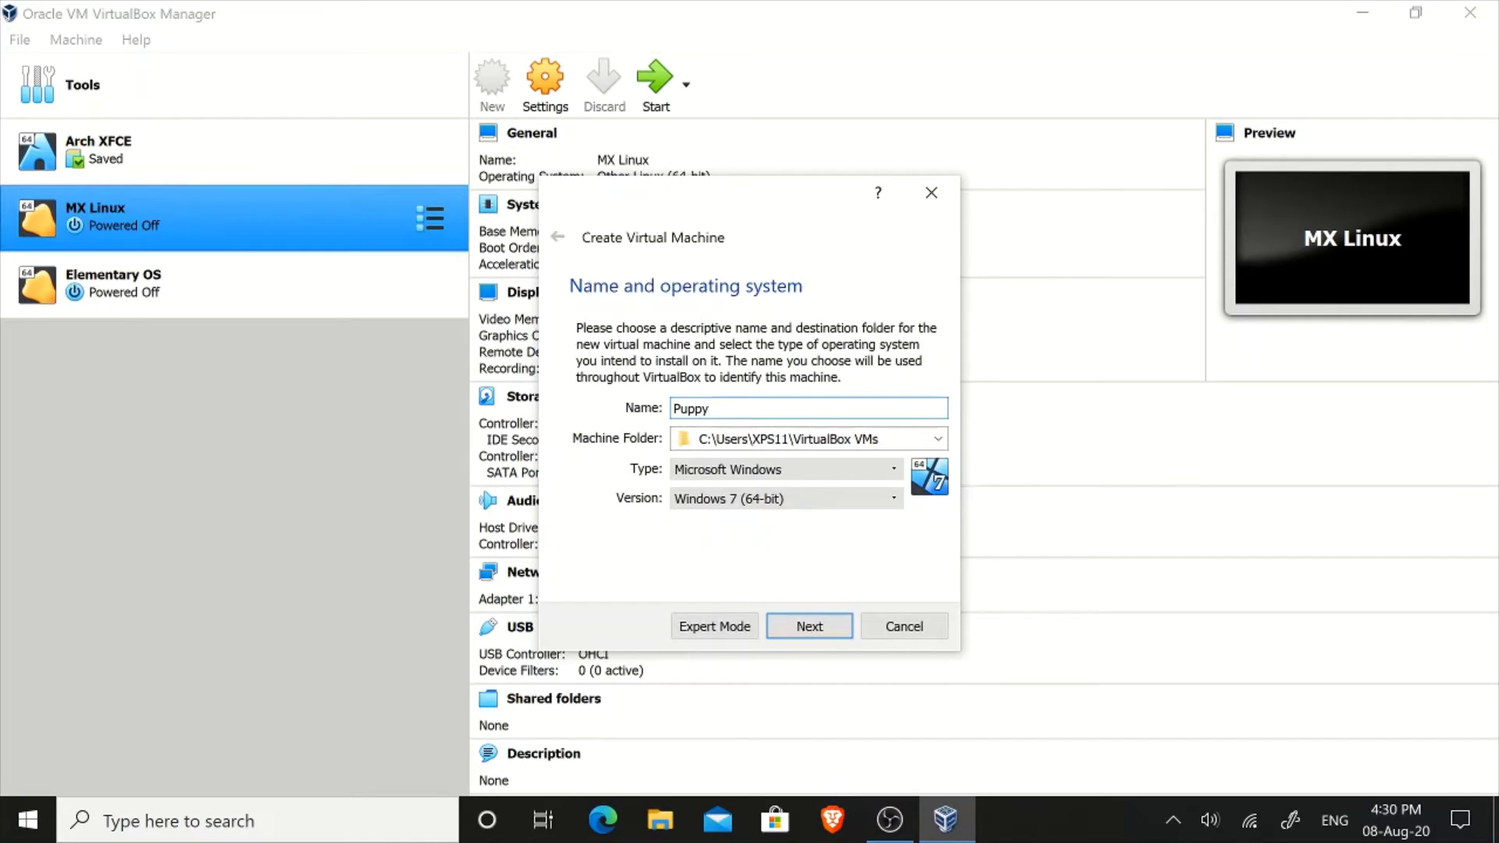
type(" Linux")
left_click(781, 498)
scroll(887, 603, "down", 3)
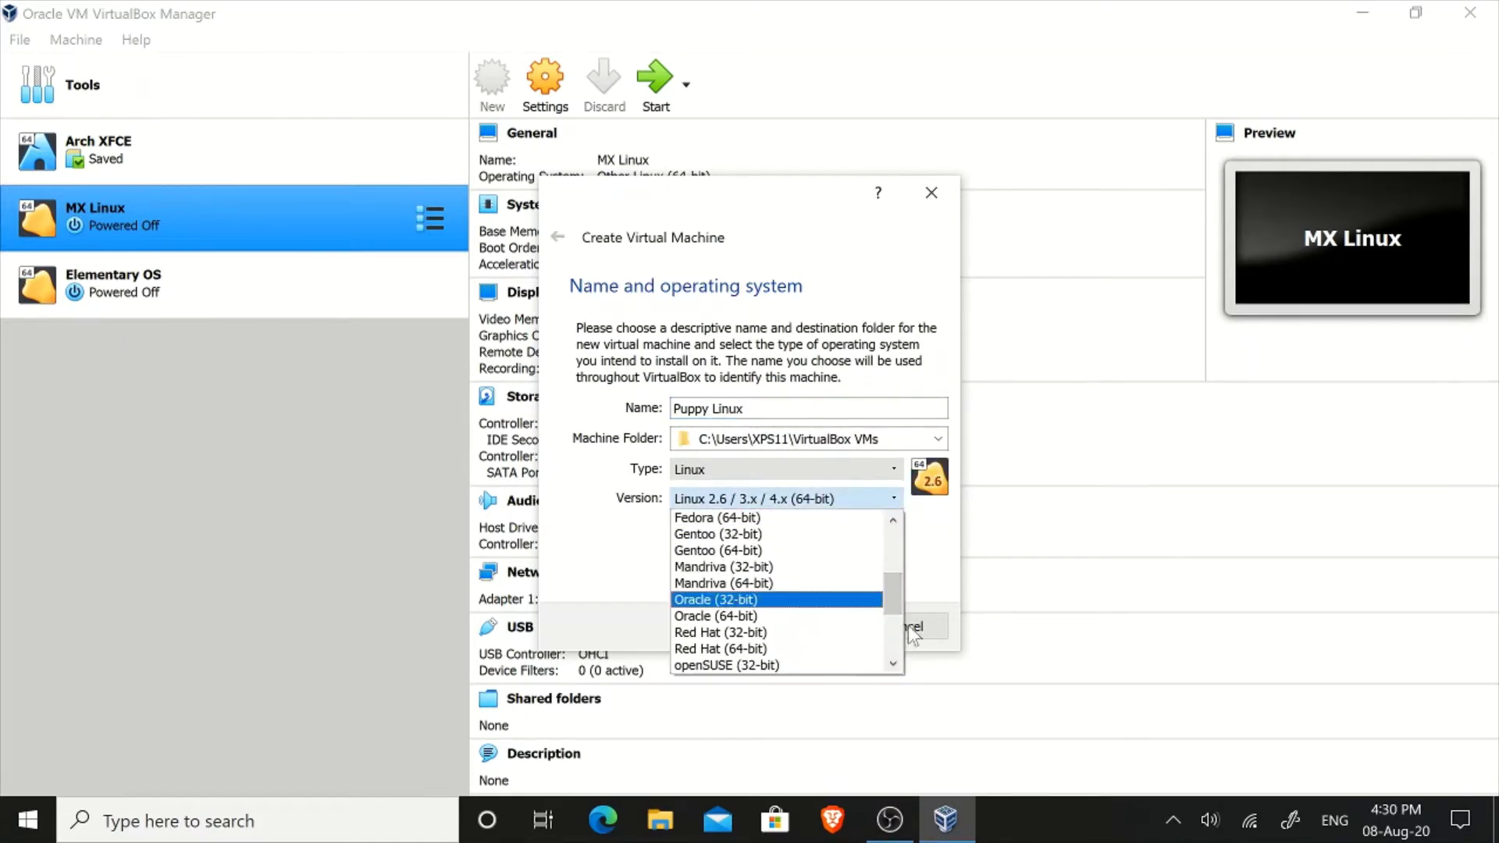
scroll(858, 625, "down", 3)
left_click(780, 664)
left_click(789, 625)
- Finish creating the machine with a new VHD virtual hard disk sized 2.00 TB
left_click_drag(612, 430, 855, 436)
left_click(796, 629)
left_click(796, 631)
left_click(551, 384)
left_click(836, 659)
left_click(836, 659)
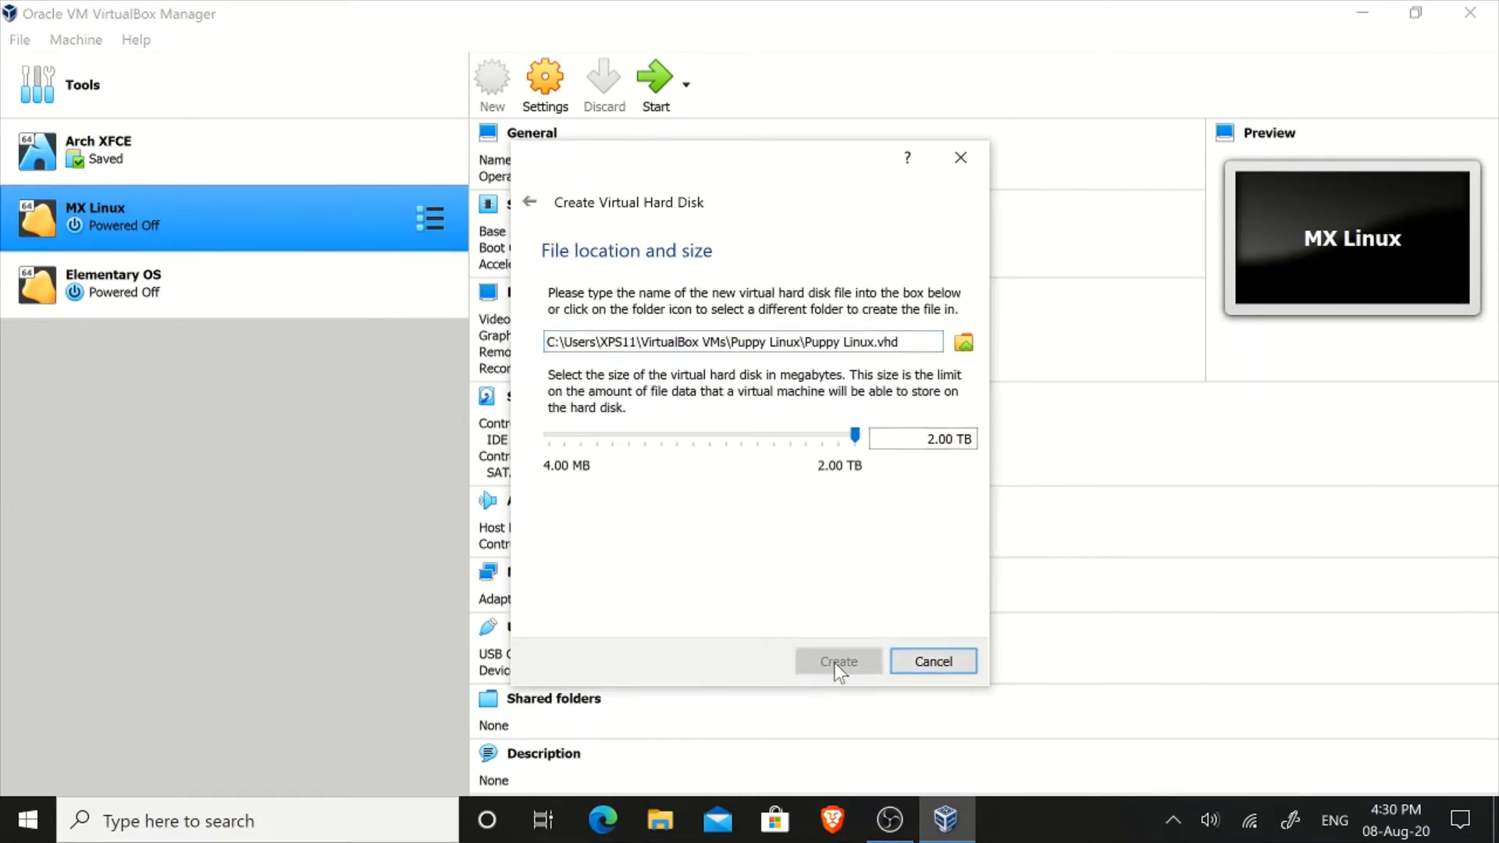
left_click(834, 662)
- Rearrange the boot order in the Puppy Linux machine's System settings and check its Display settings
left_click(544, 110)
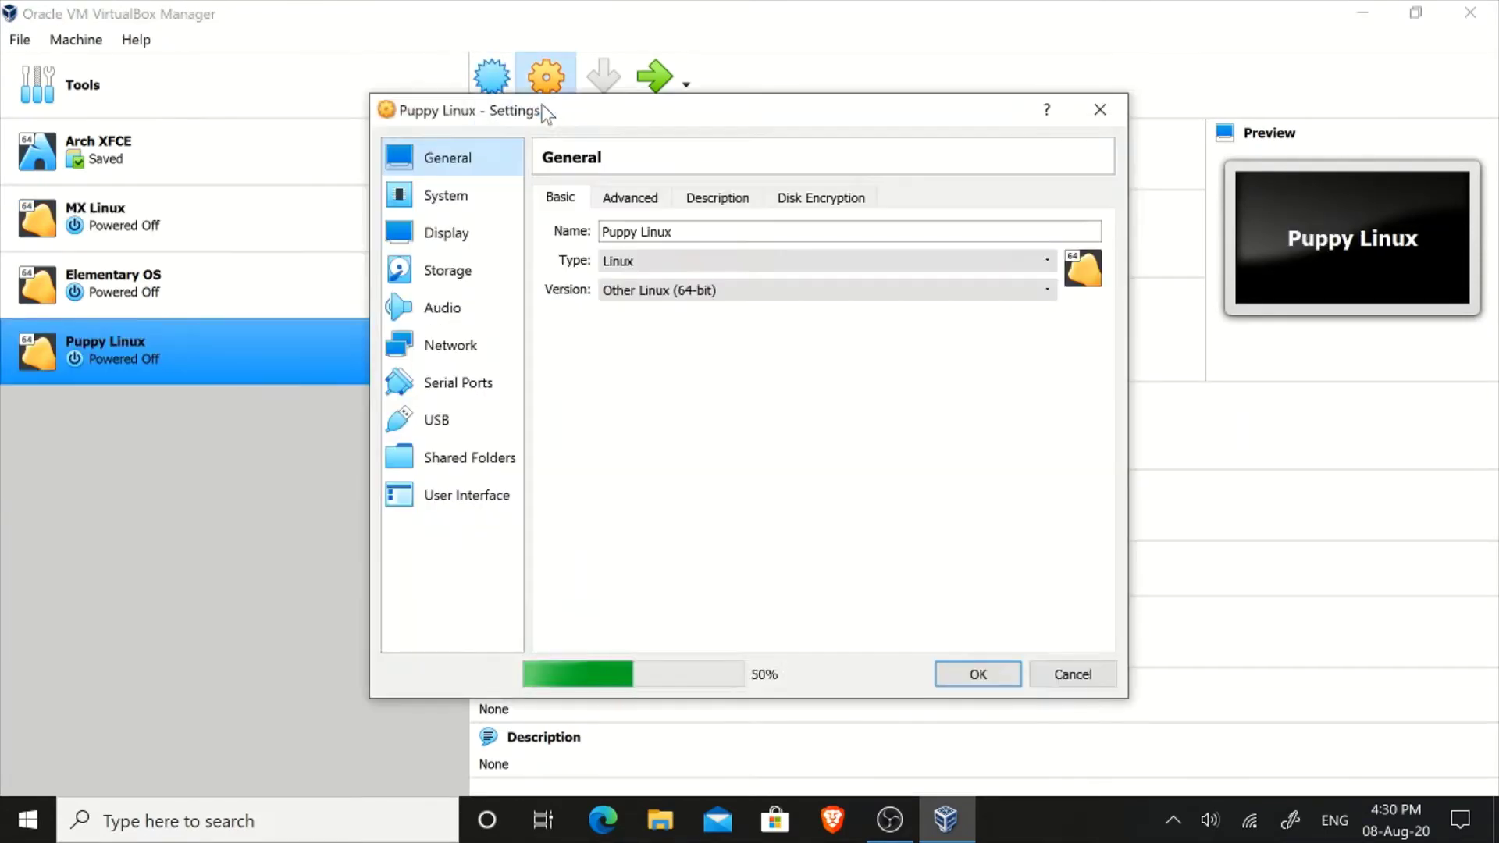
left_click(445, 195)
left_click(736, 324)
left_click(793, 288)
left_click(794, 288)
left_click(446, 232)
- Attach bionicpup64-8.0-uefi.iso from Downloads to the machine's empty optical drive and save the settings
left_click(447, 270)
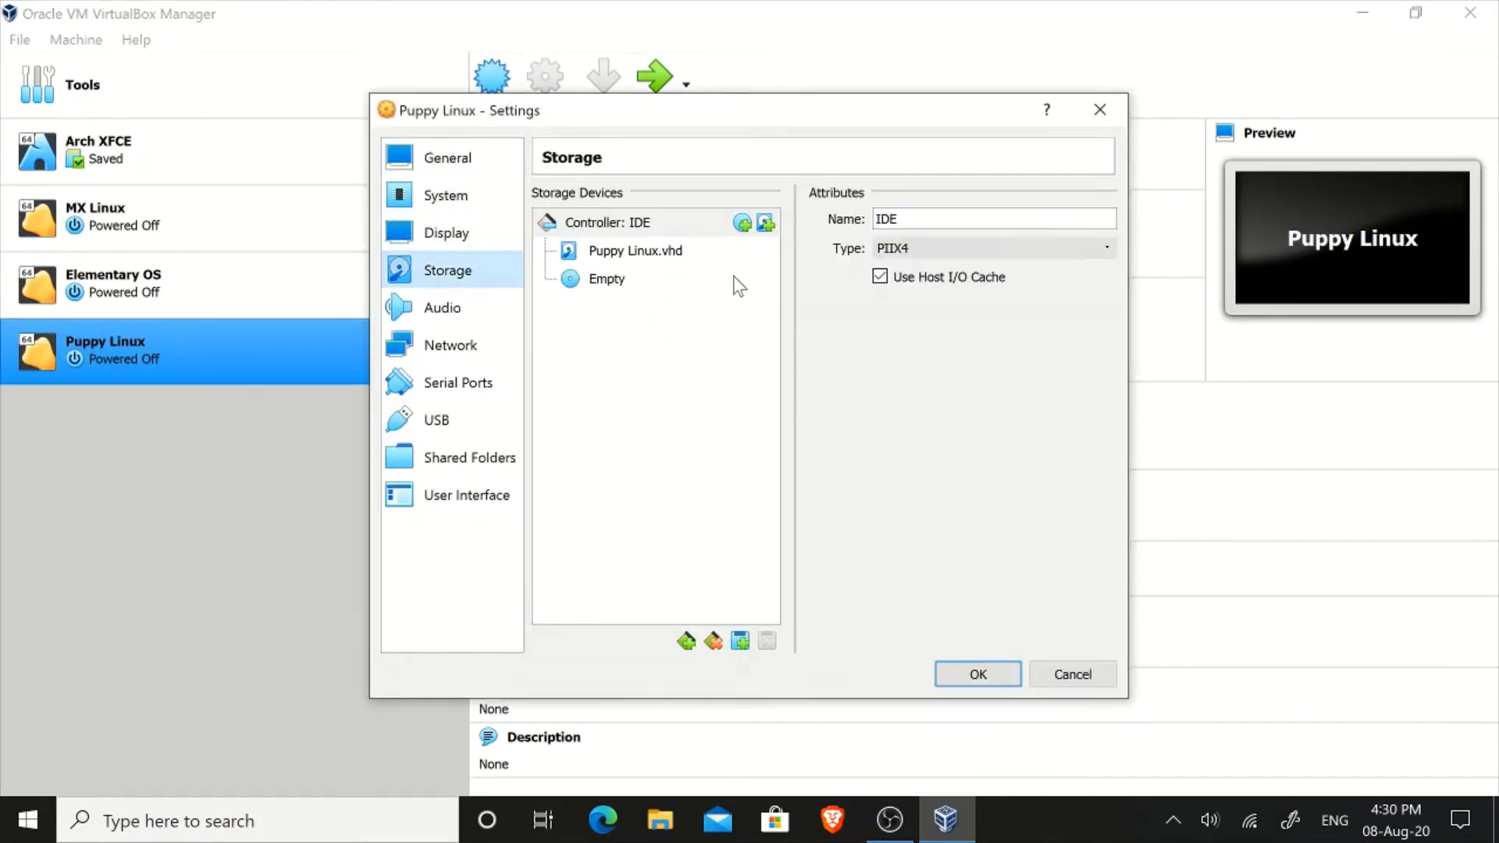
left_click(734, 278)
left_click(1103, 220)
left_click(1194, 325)
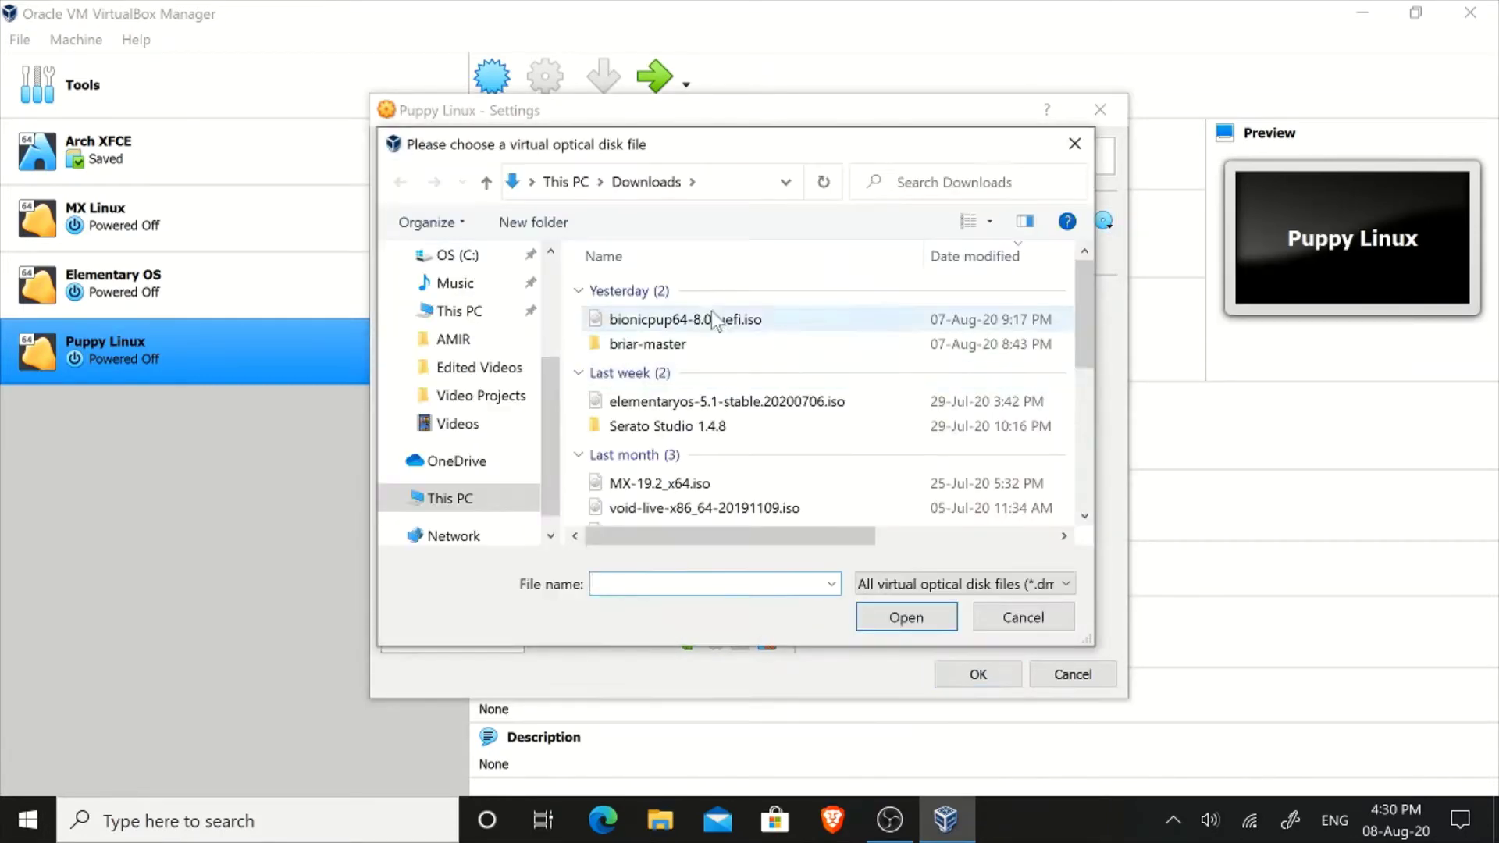
left_click(713, 320)
left_click(897, 616)
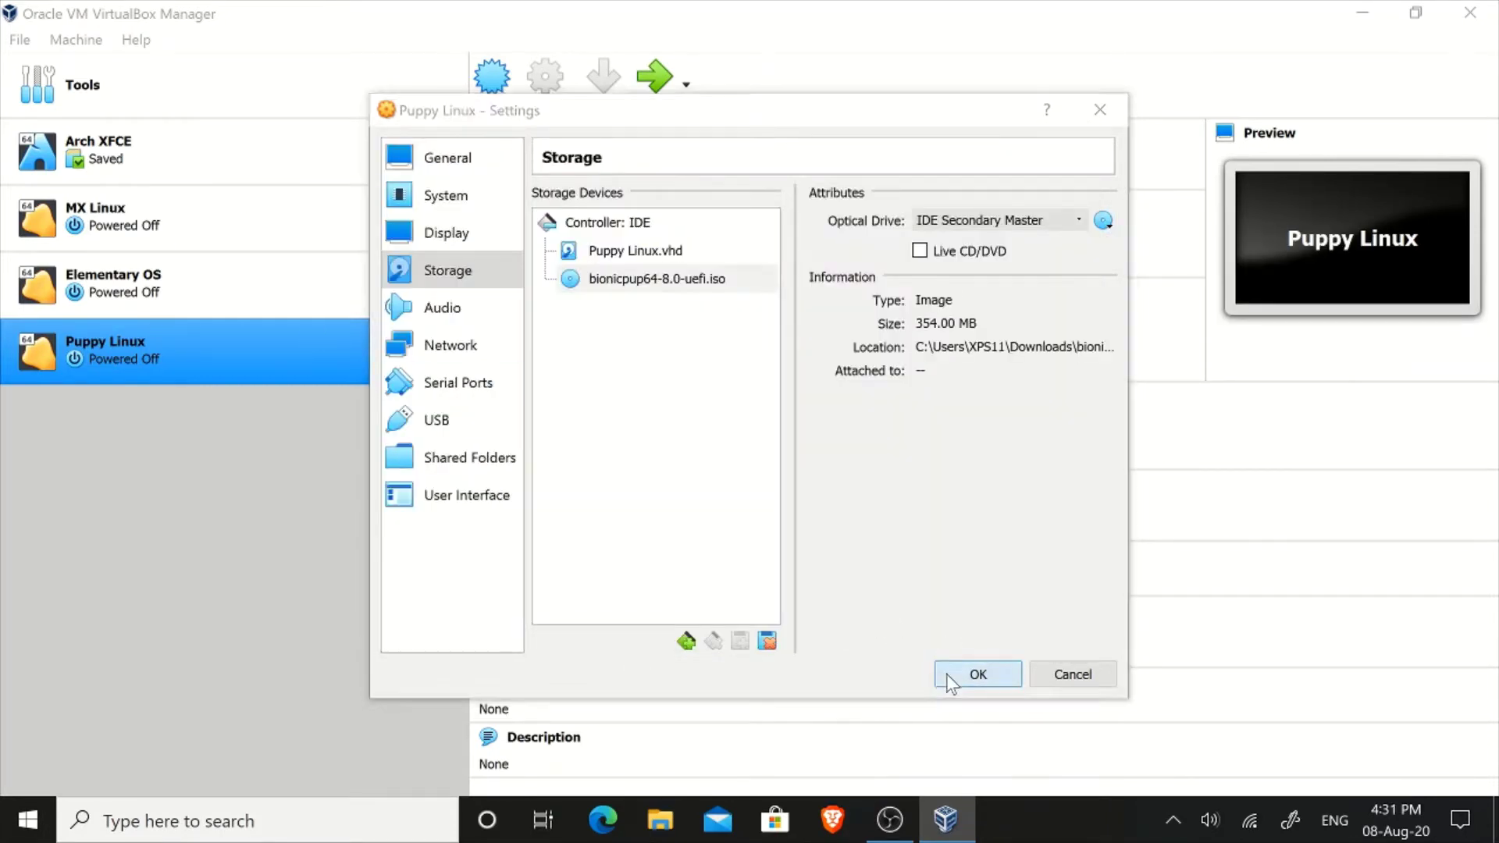
left_click(972, 674)
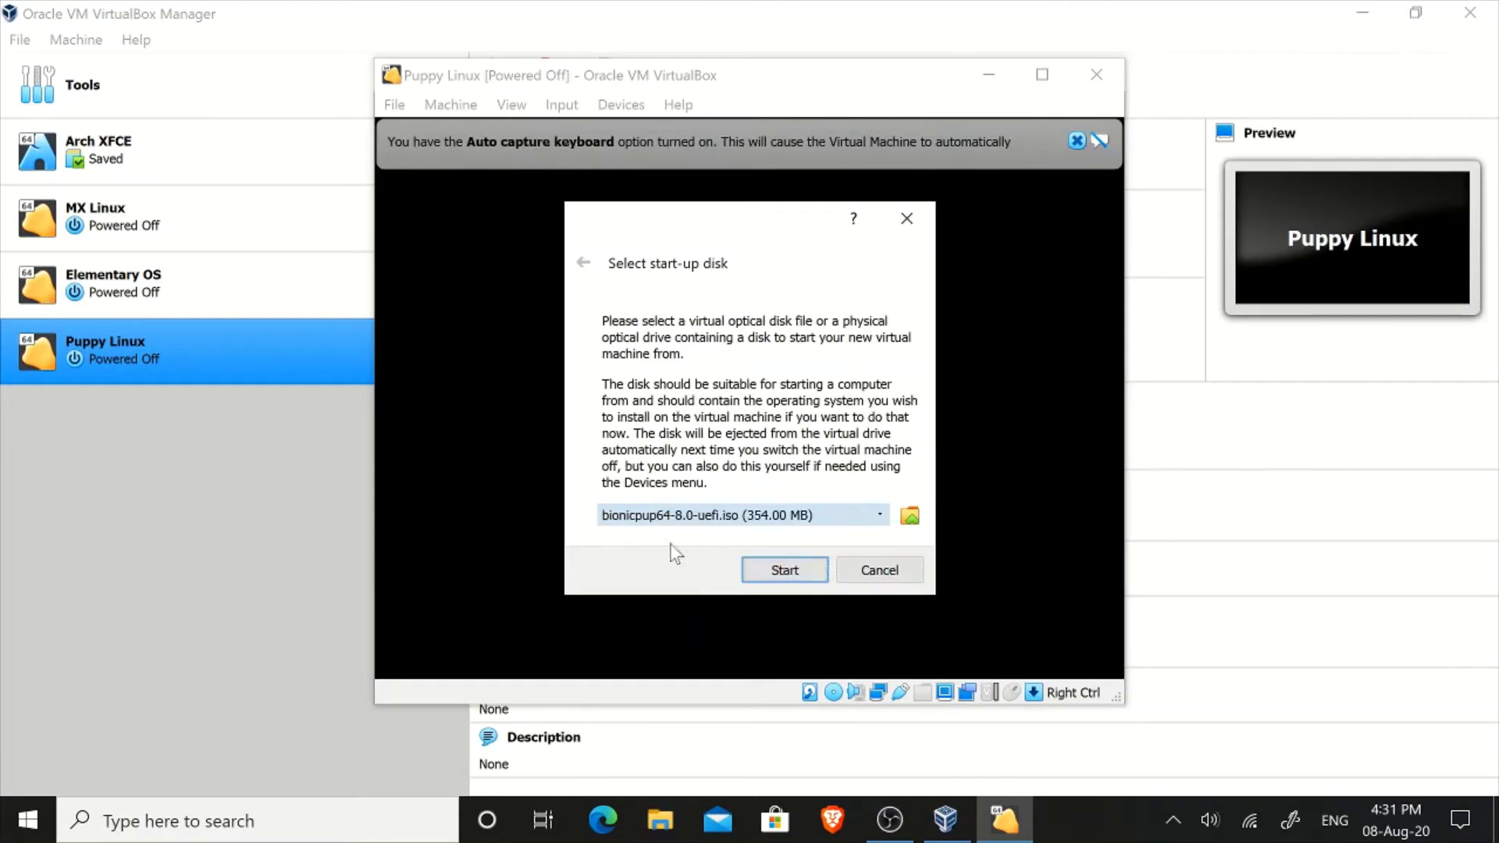
- Start the virtual machine from the bionicpup64-8.0-uefi.iso start-up disk, maximize its window, and boot Puppy Linux
left_click(784, 569)
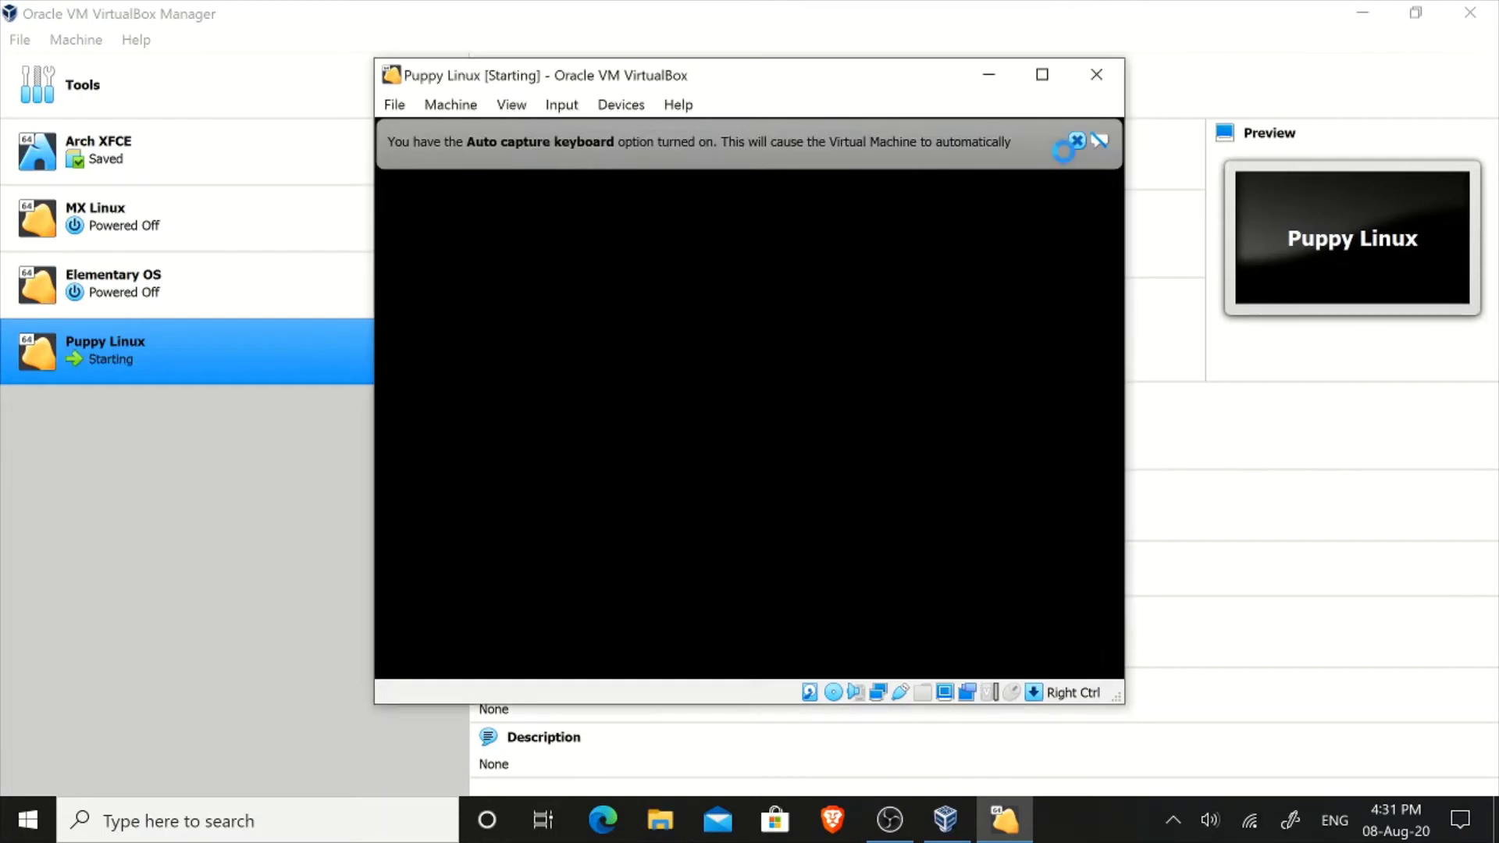
left_click(1042, 75)
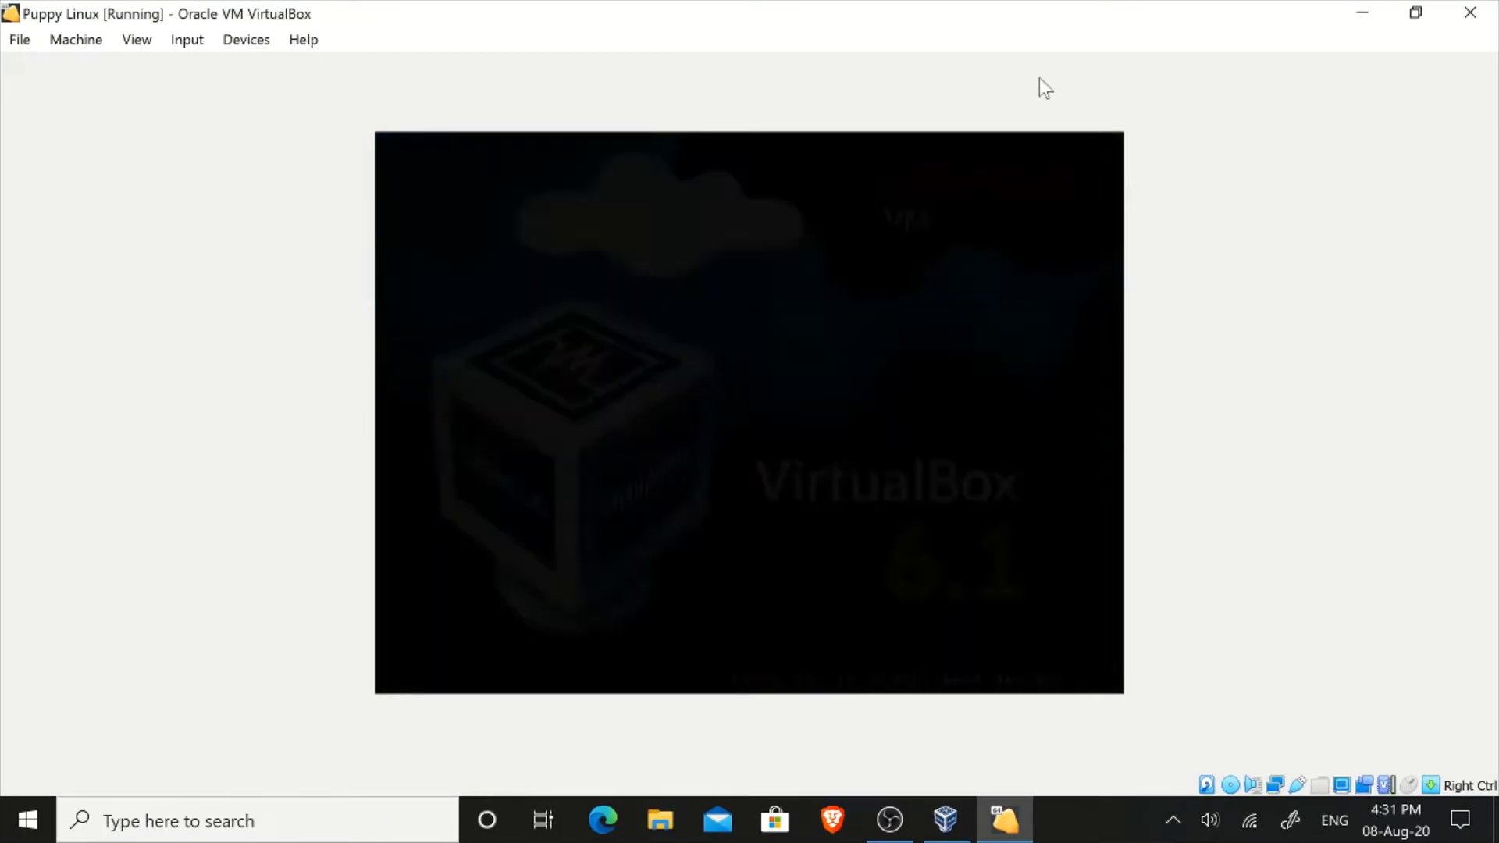
key("Return")
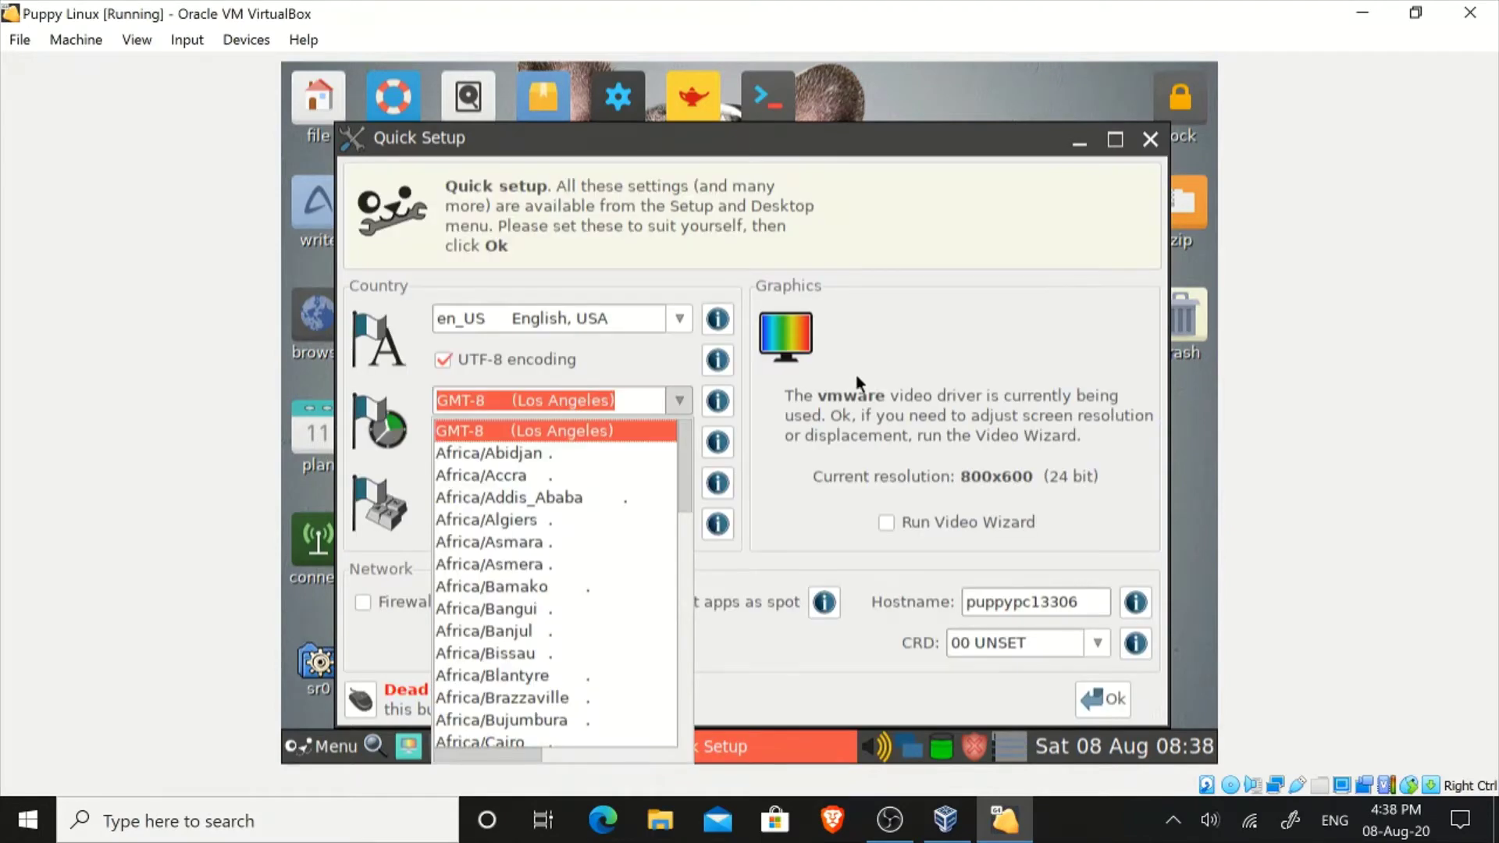
- Set the time zone to Asia/Kuala_Lumpur, enable the firewall, and confirm the Quick Setup
mouse_move(685, 449)
left_mouse_down()
mouse_move(687, 683)
mouse_move(680, 556)
left_mouse_up()
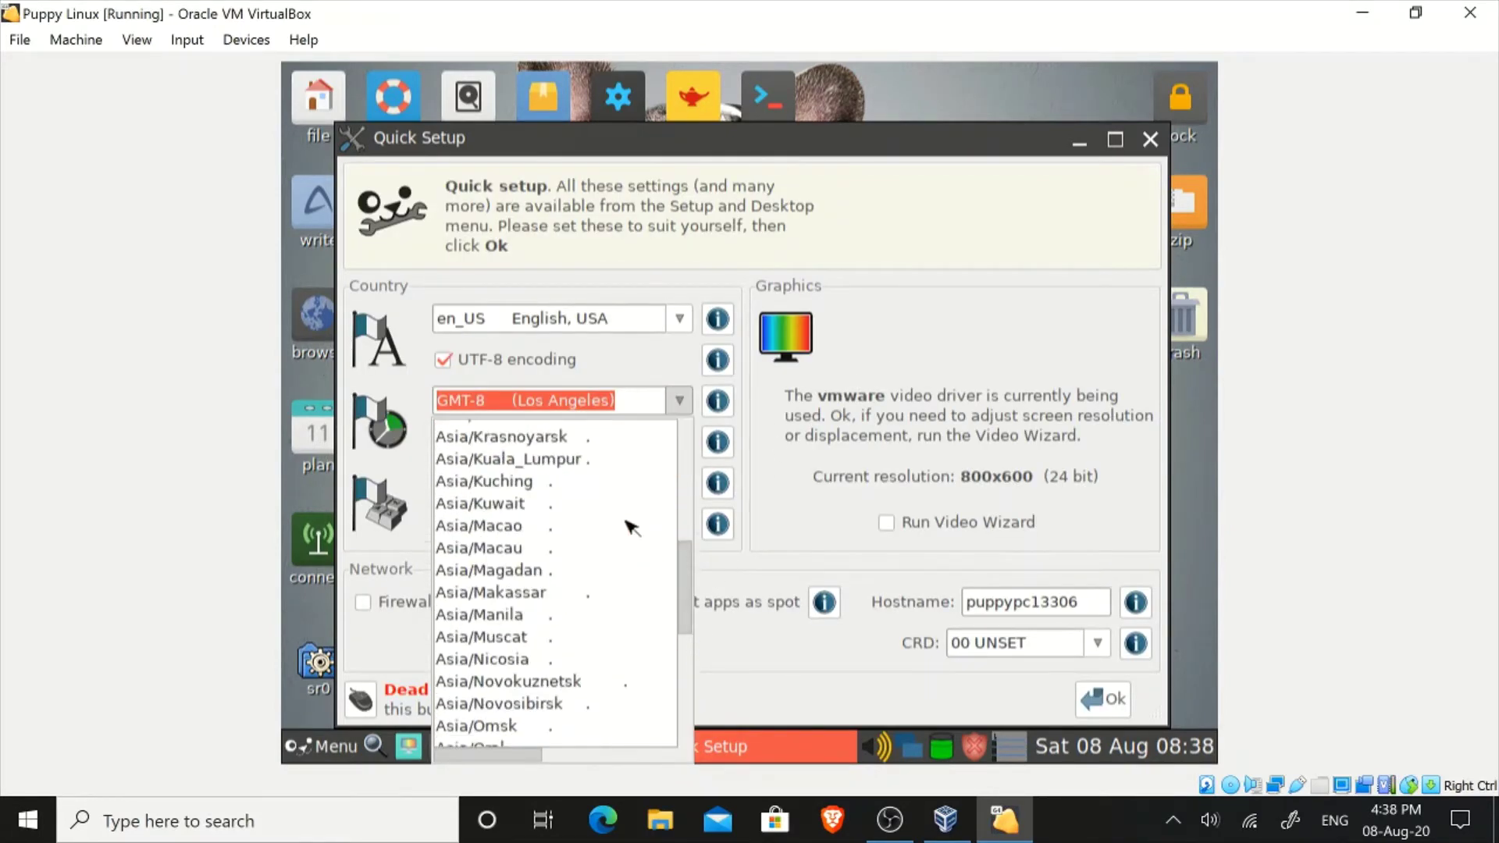
left_click(492, 457)
left_click(363, 602)
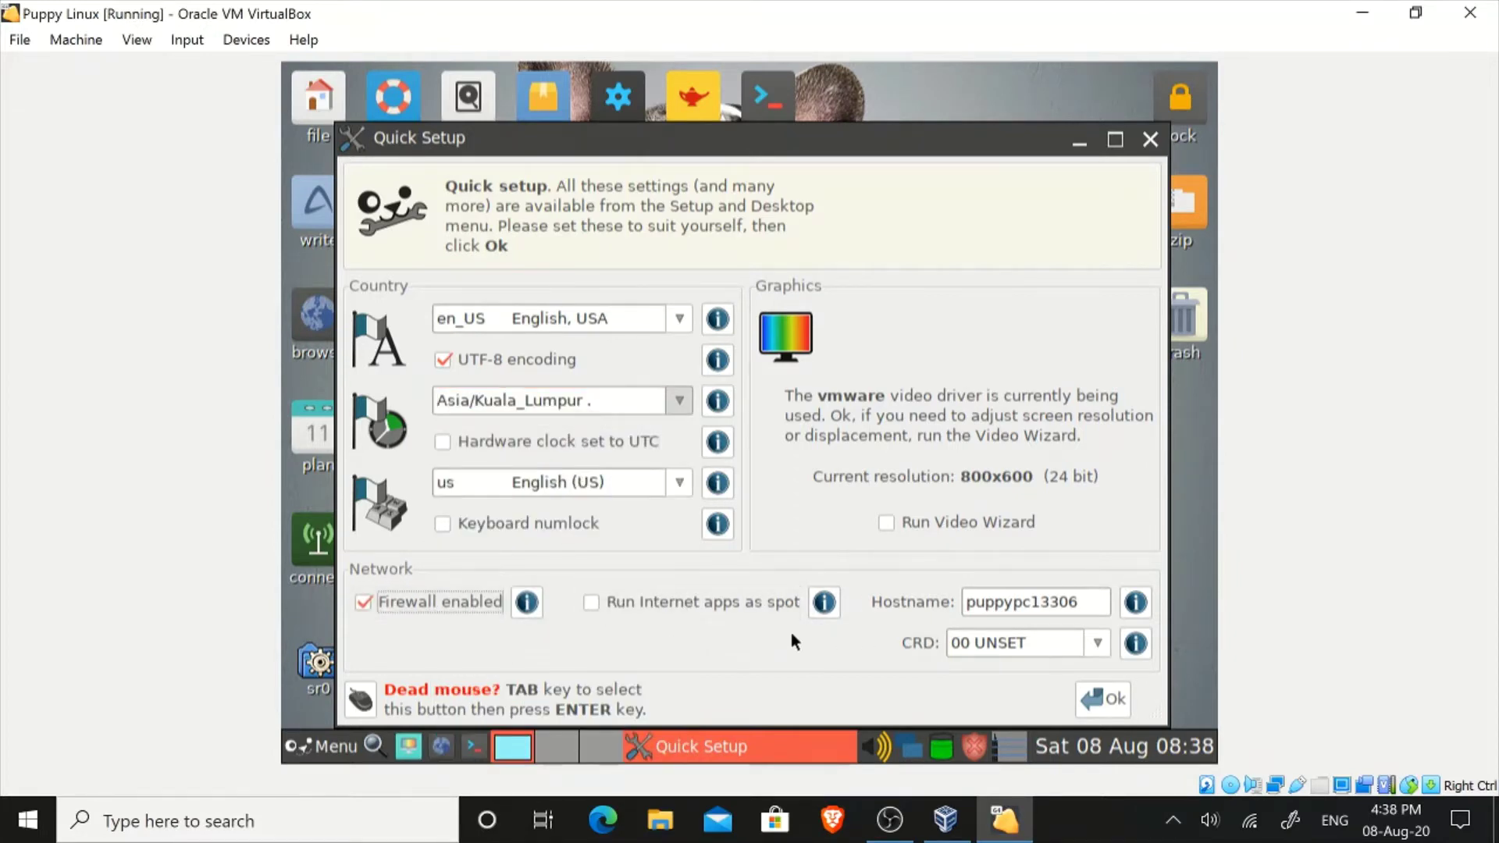
left_click(1102, 698)
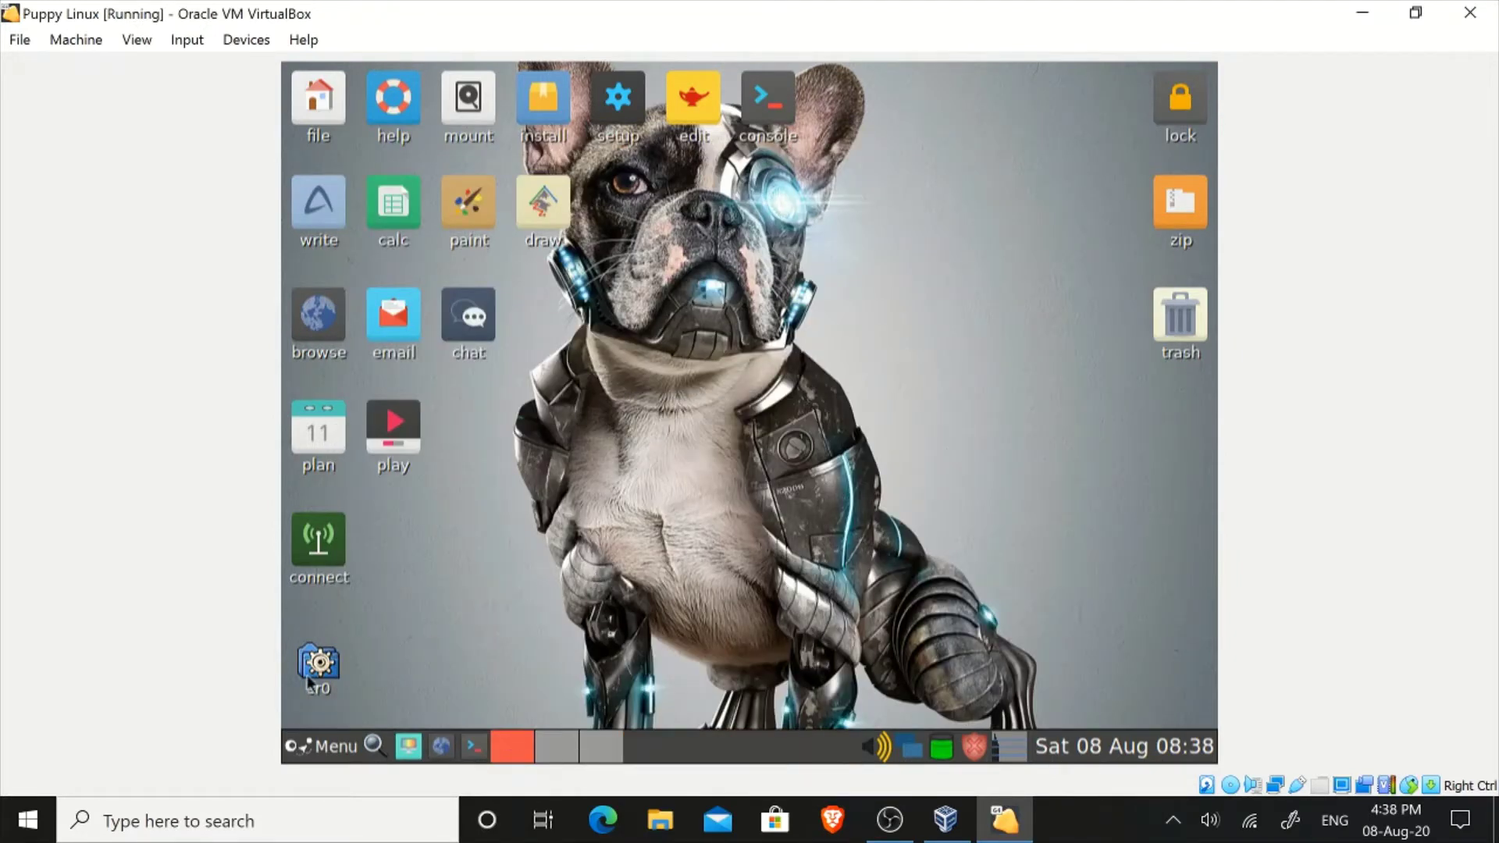
- Browse the application categories in Puppy's main menu and cancel the Firewall Setup
left_click(316, 748)
mouse_move(334, 344)
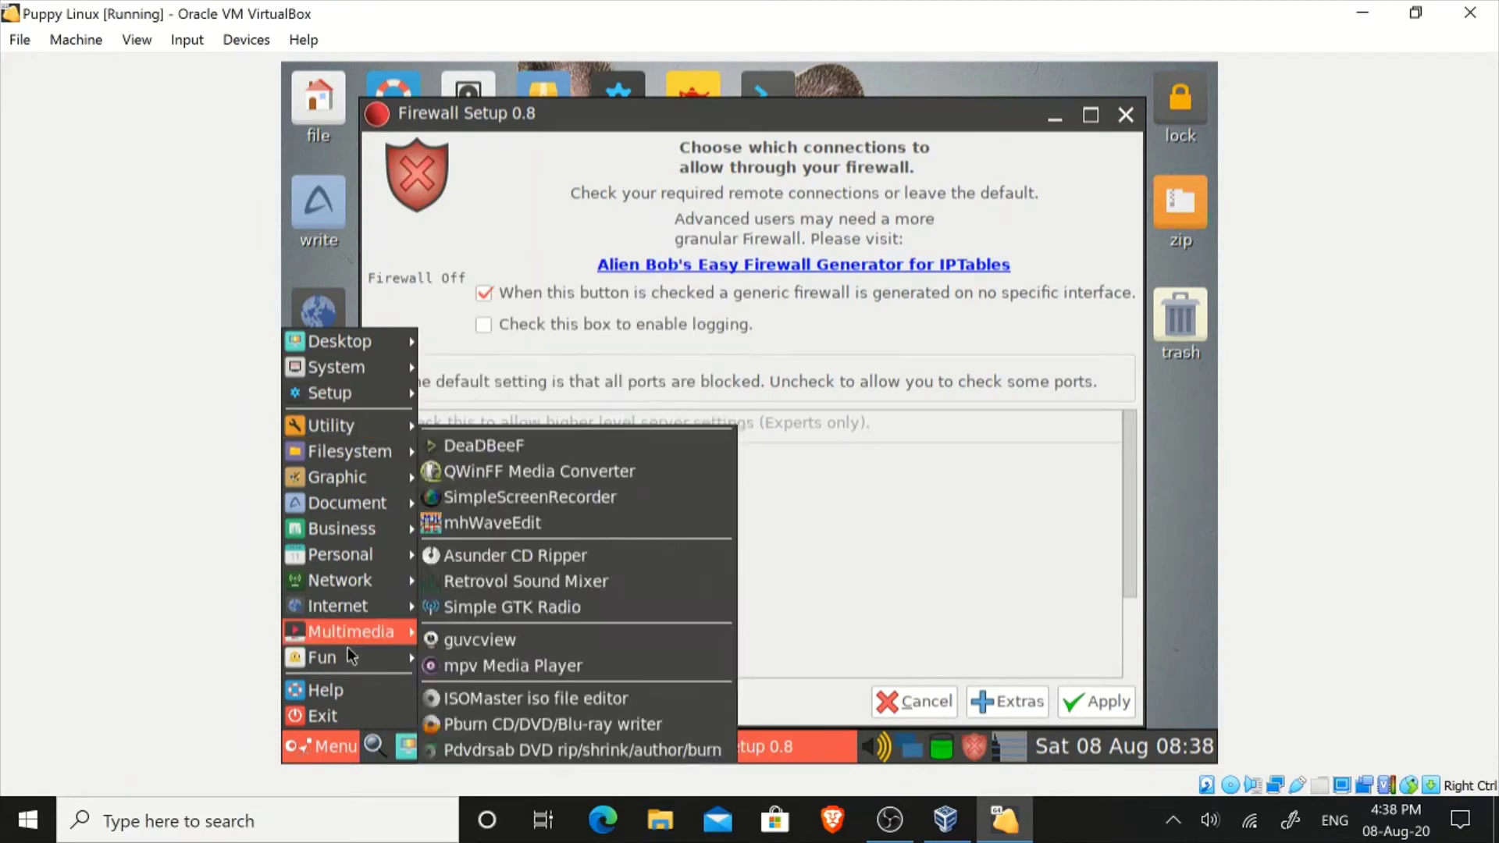
mouse_move(345, 666)
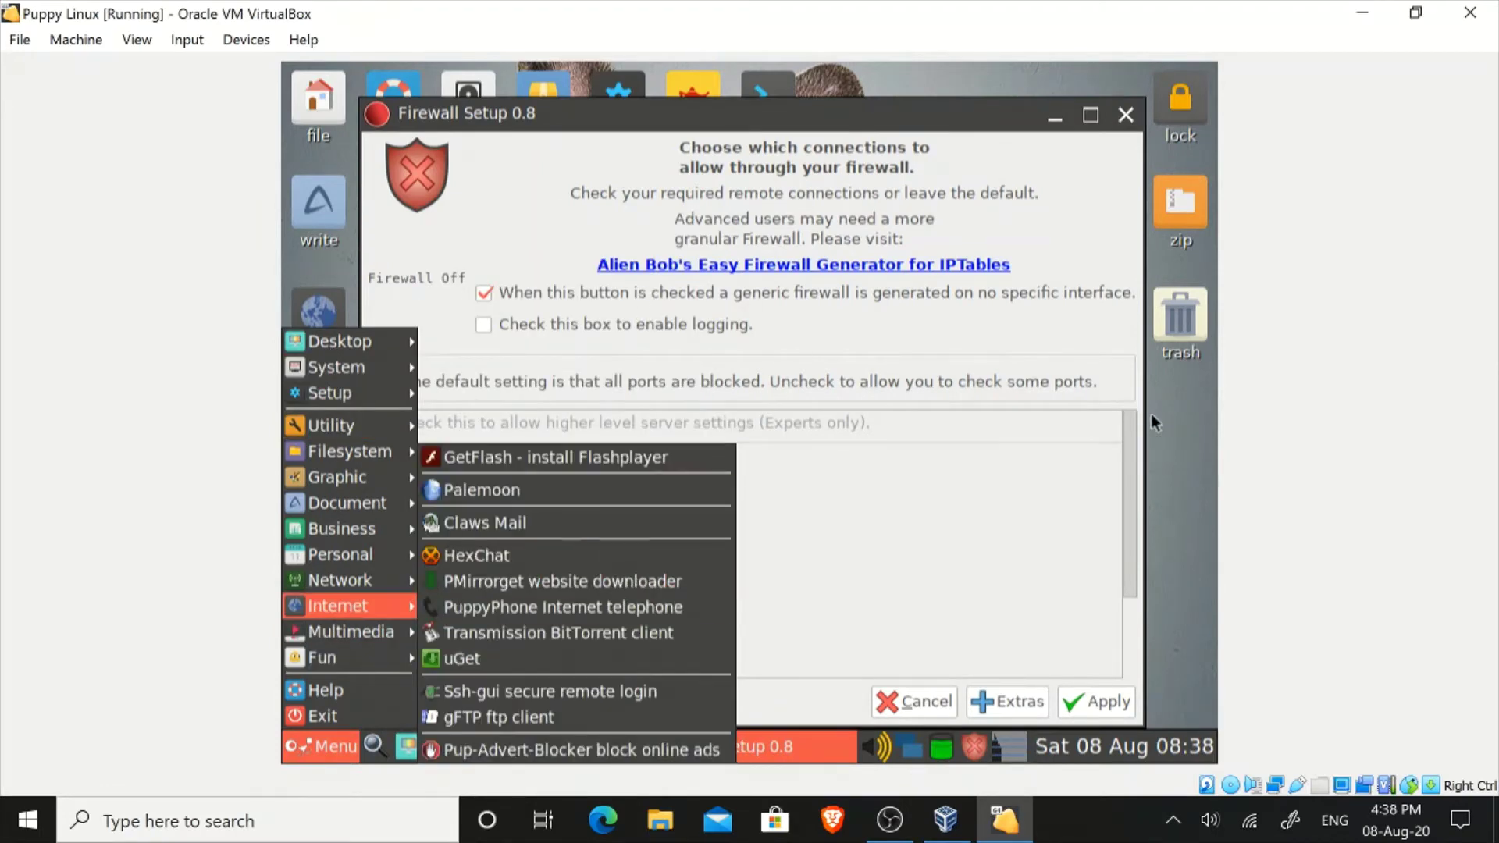
left_click(901, 706)
left_click(913, 701)
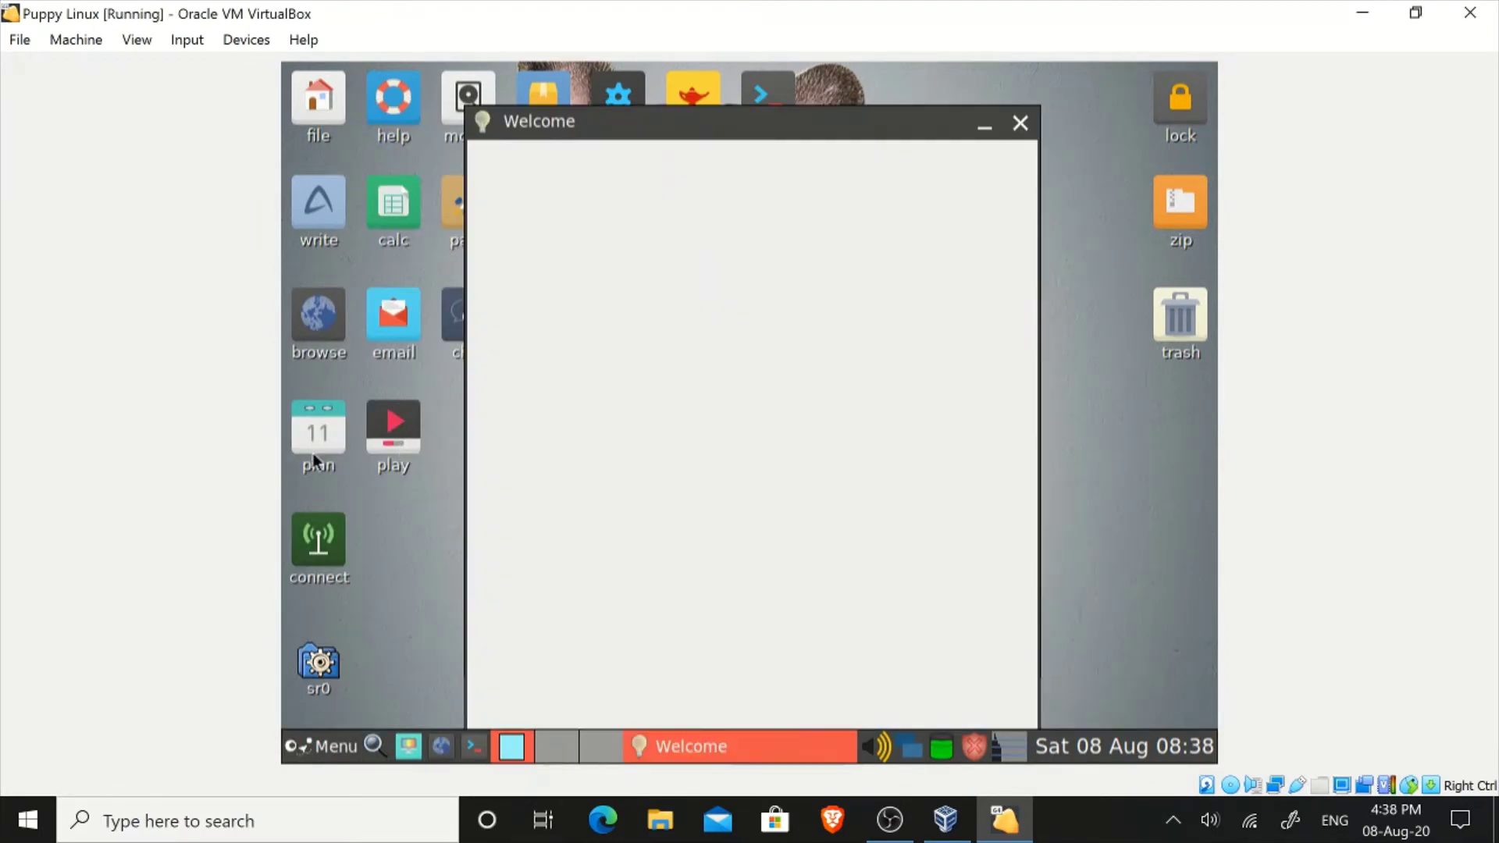
- Examine the Startup Apps settings through Puppy Setup's Startup Manager, and close all open windows including Welcome
left_click(991, 494)
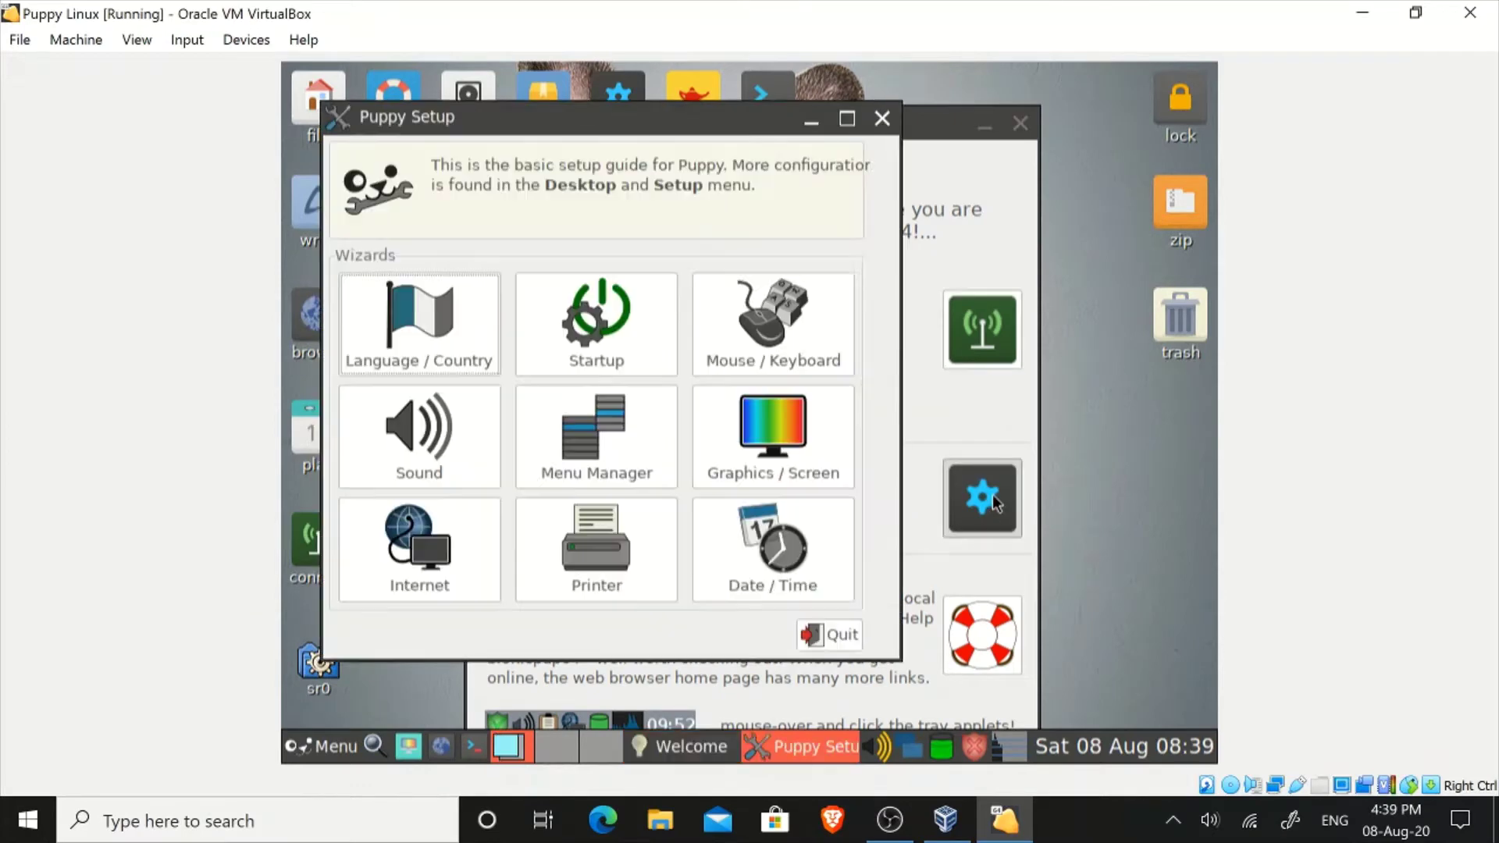
left_click(668, 308)
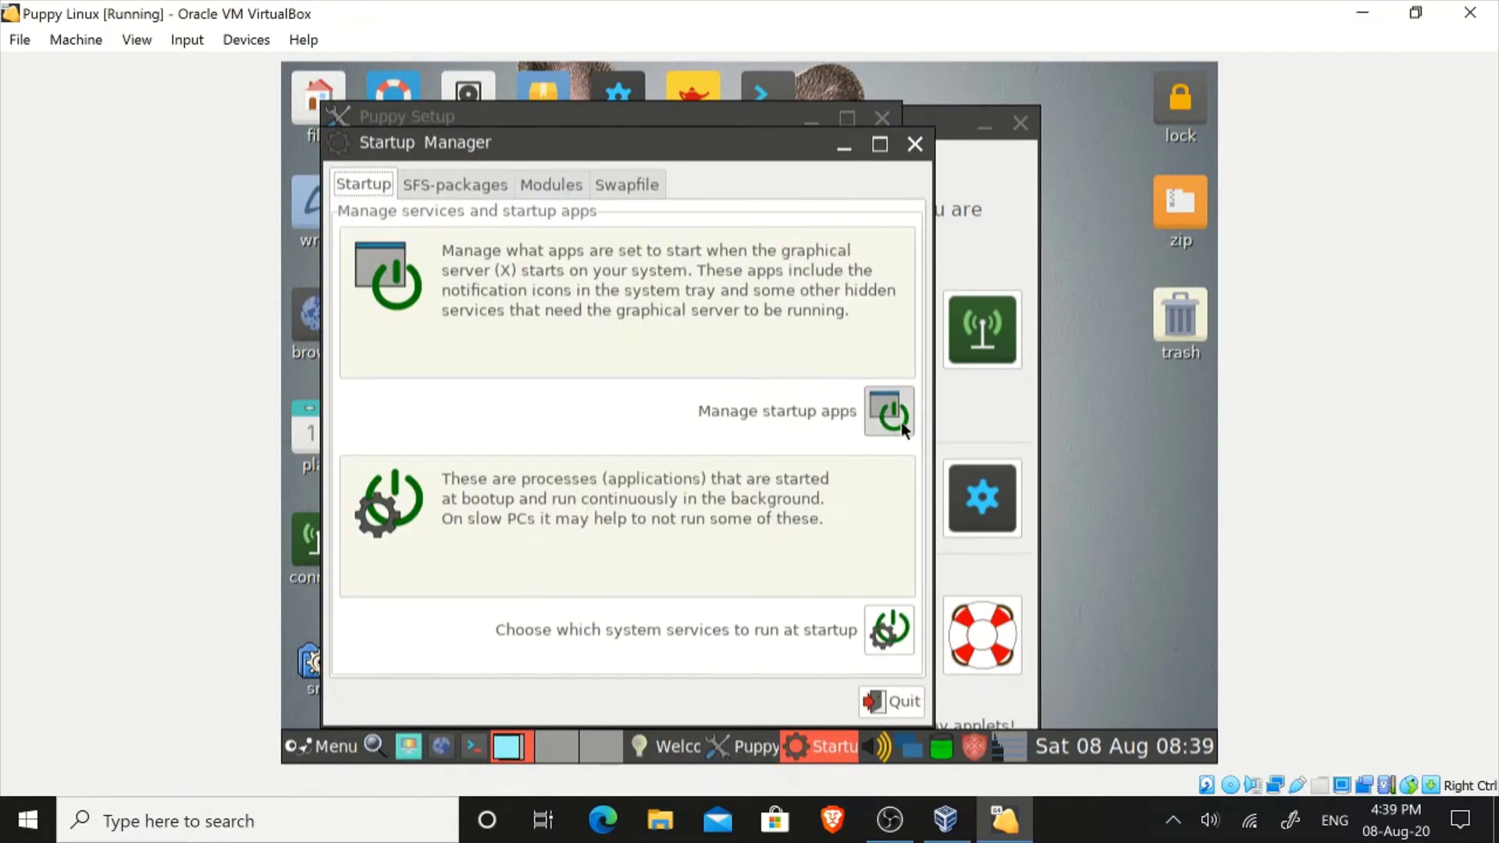
left_click(874, 414)
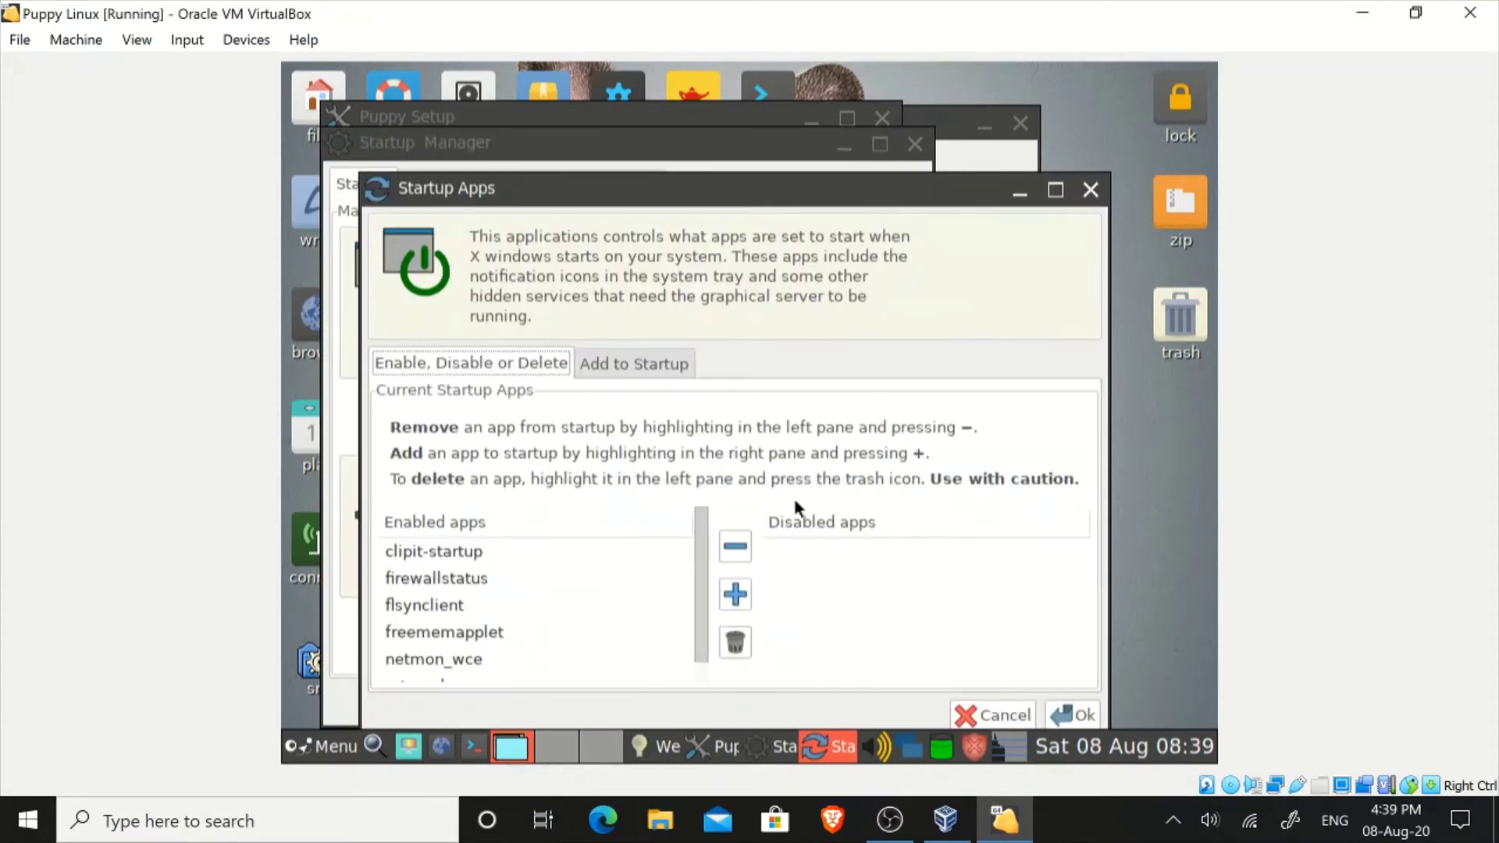
left_click(1090, 190)
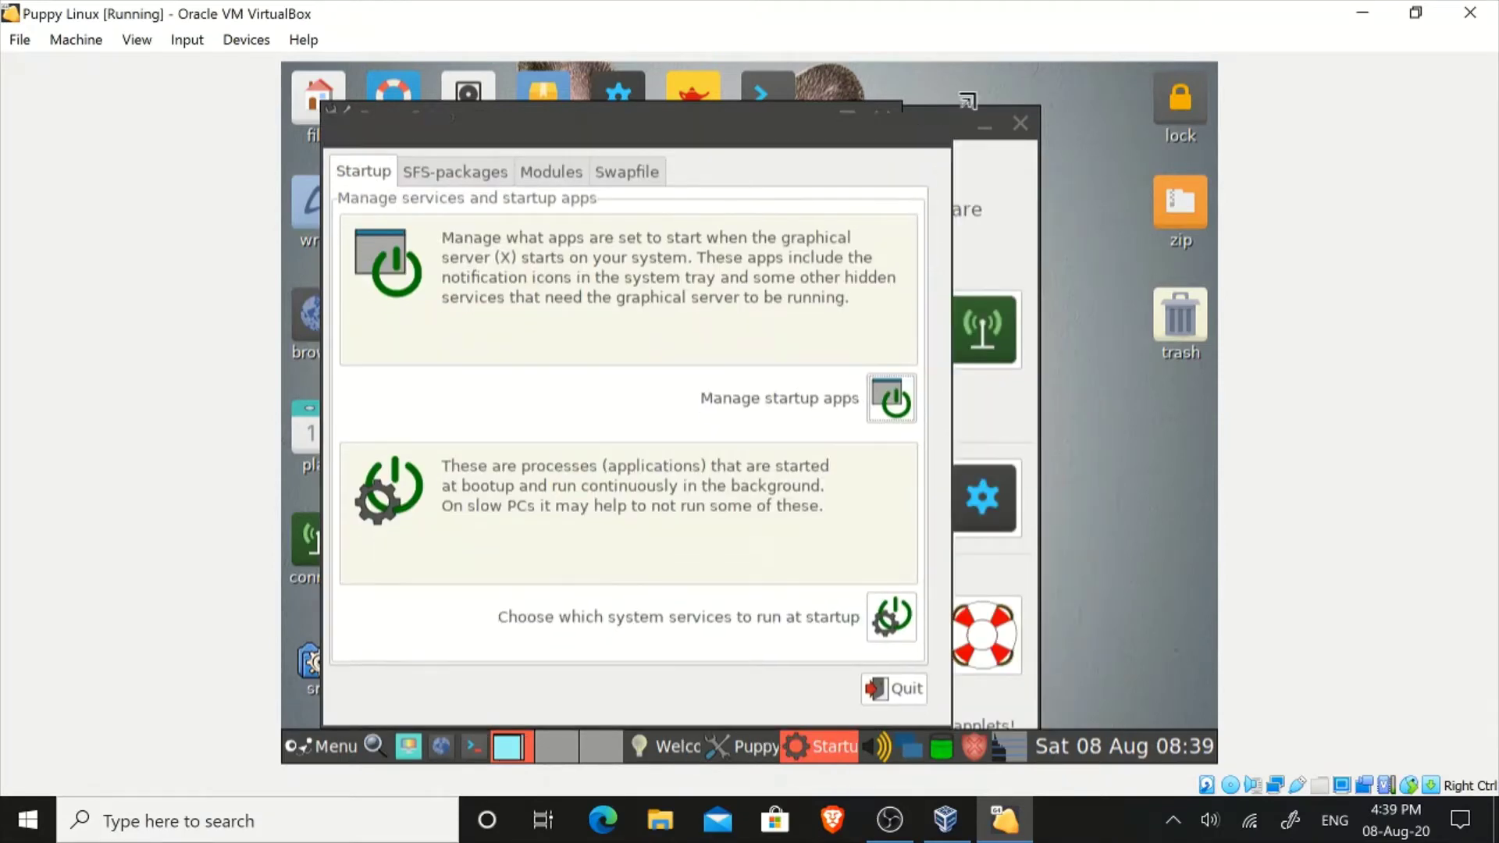
key("alt+F4")
key("alt+F4")
key("alt+F4")
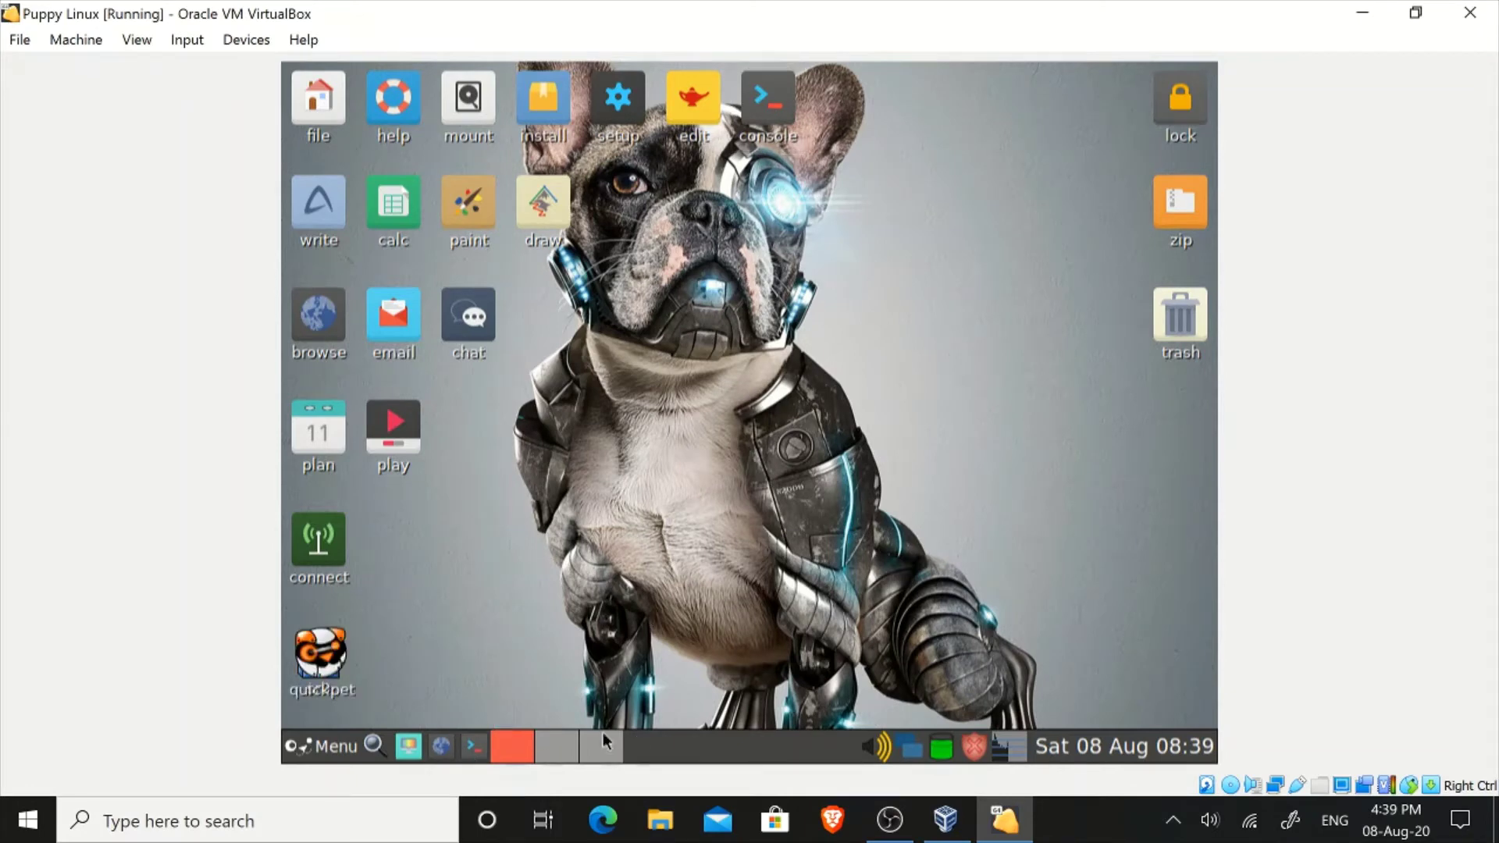
- Look through the Setup category of Puppy's main menu and close both console windows
left_click(309, 746)
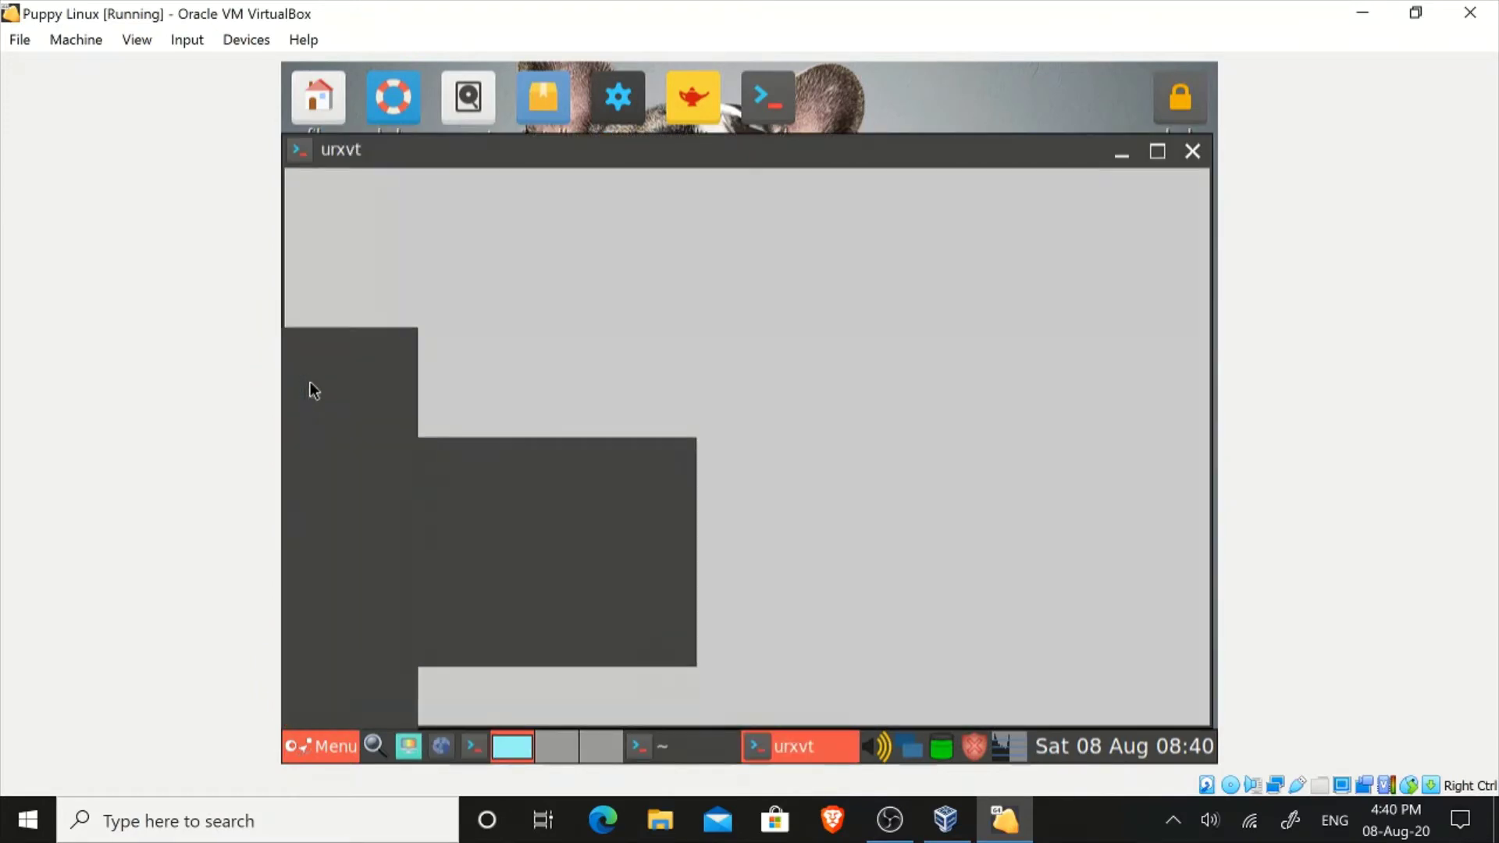
mouse_move(338, 394)
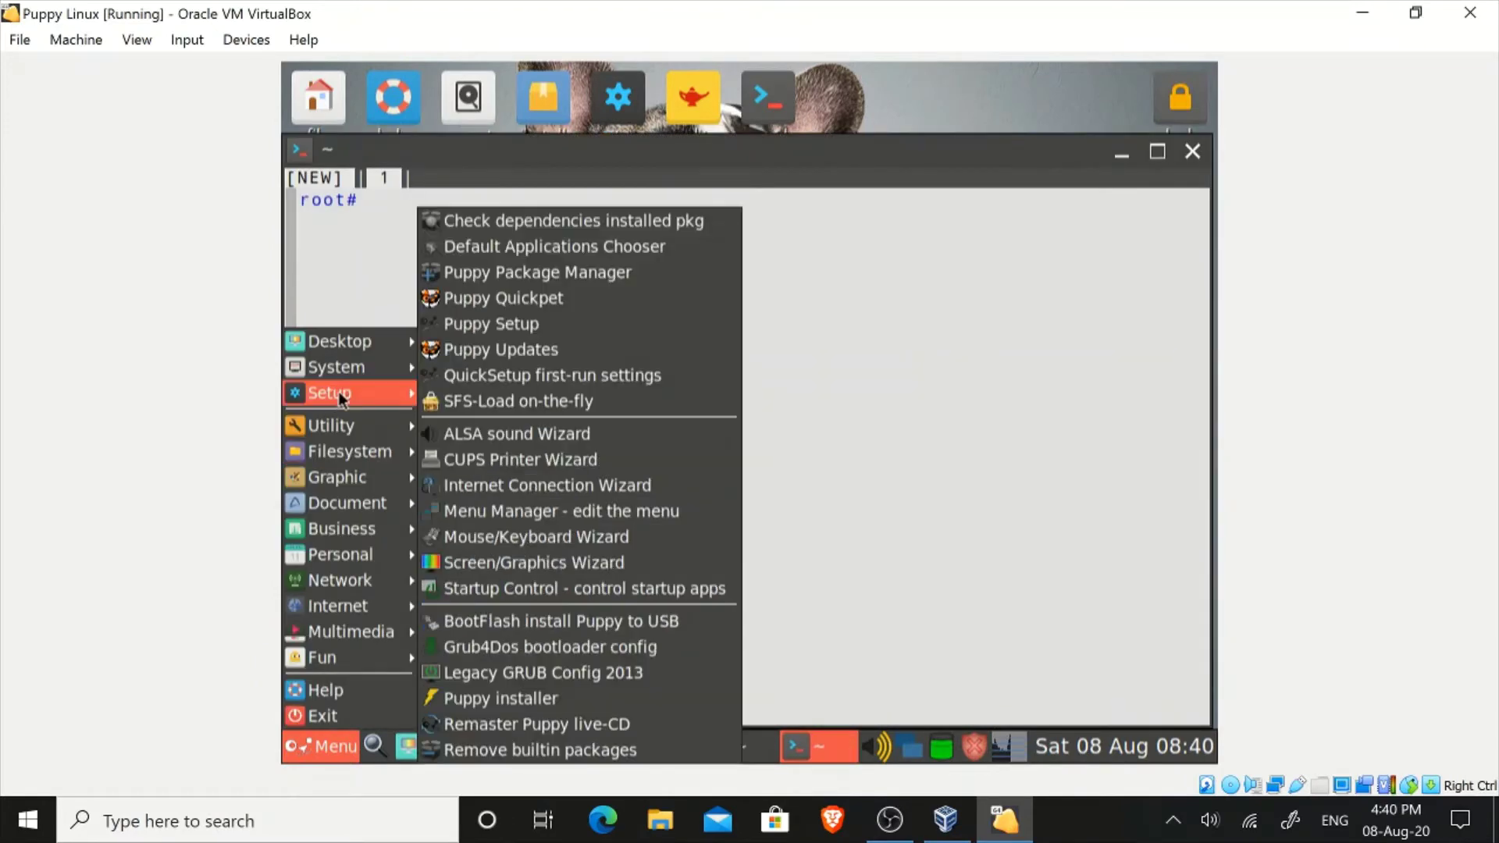
left_click(1195, 151)
left_click(1195, 151)
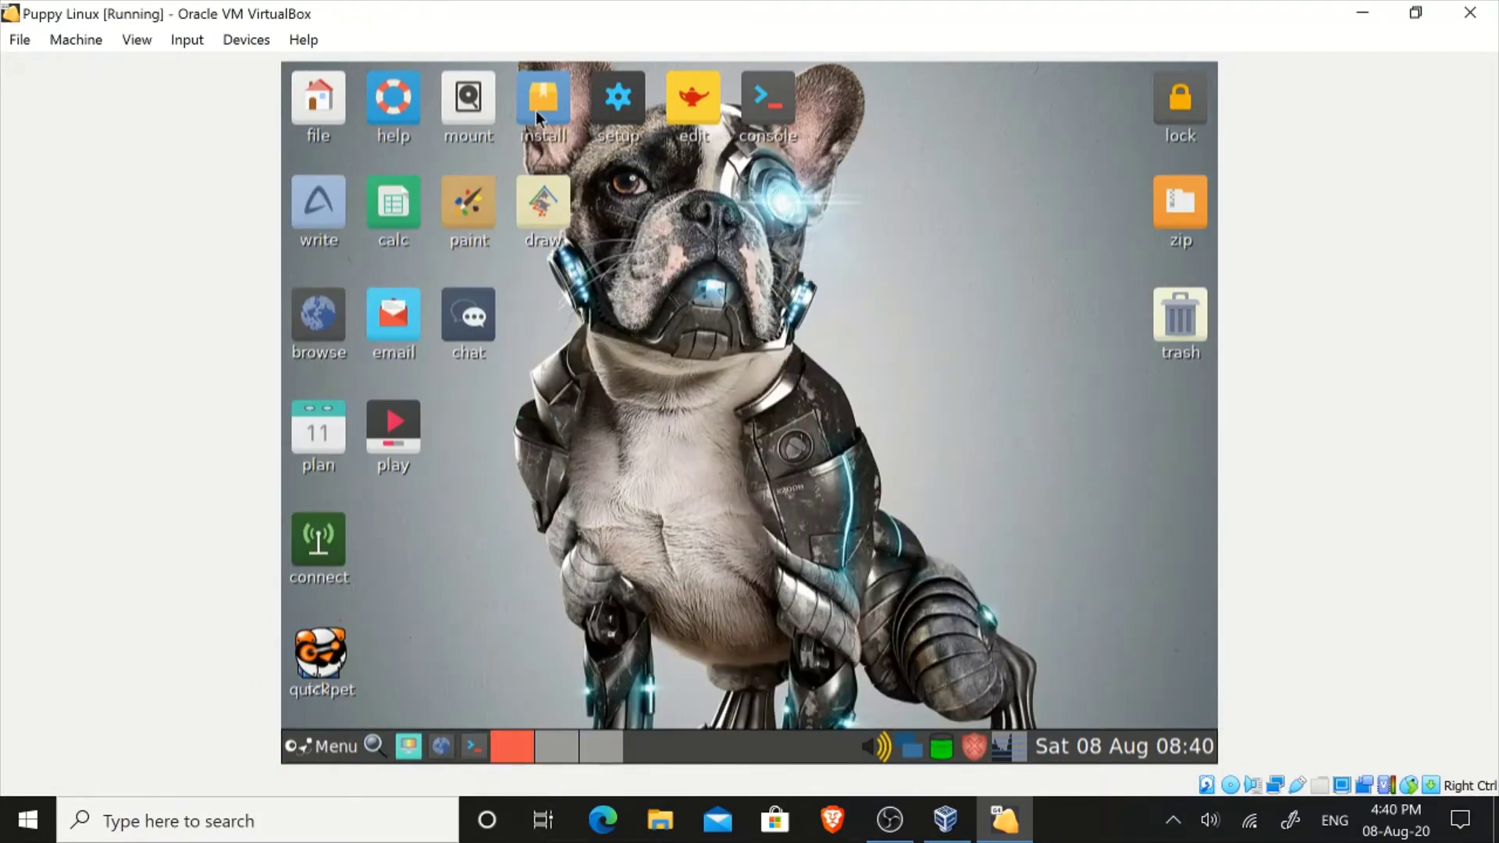
- Launch Puppy's Universal installer and choose the internal IDE/SATA/SCSI hard drive sda as the installation target
left_click(535, 110)
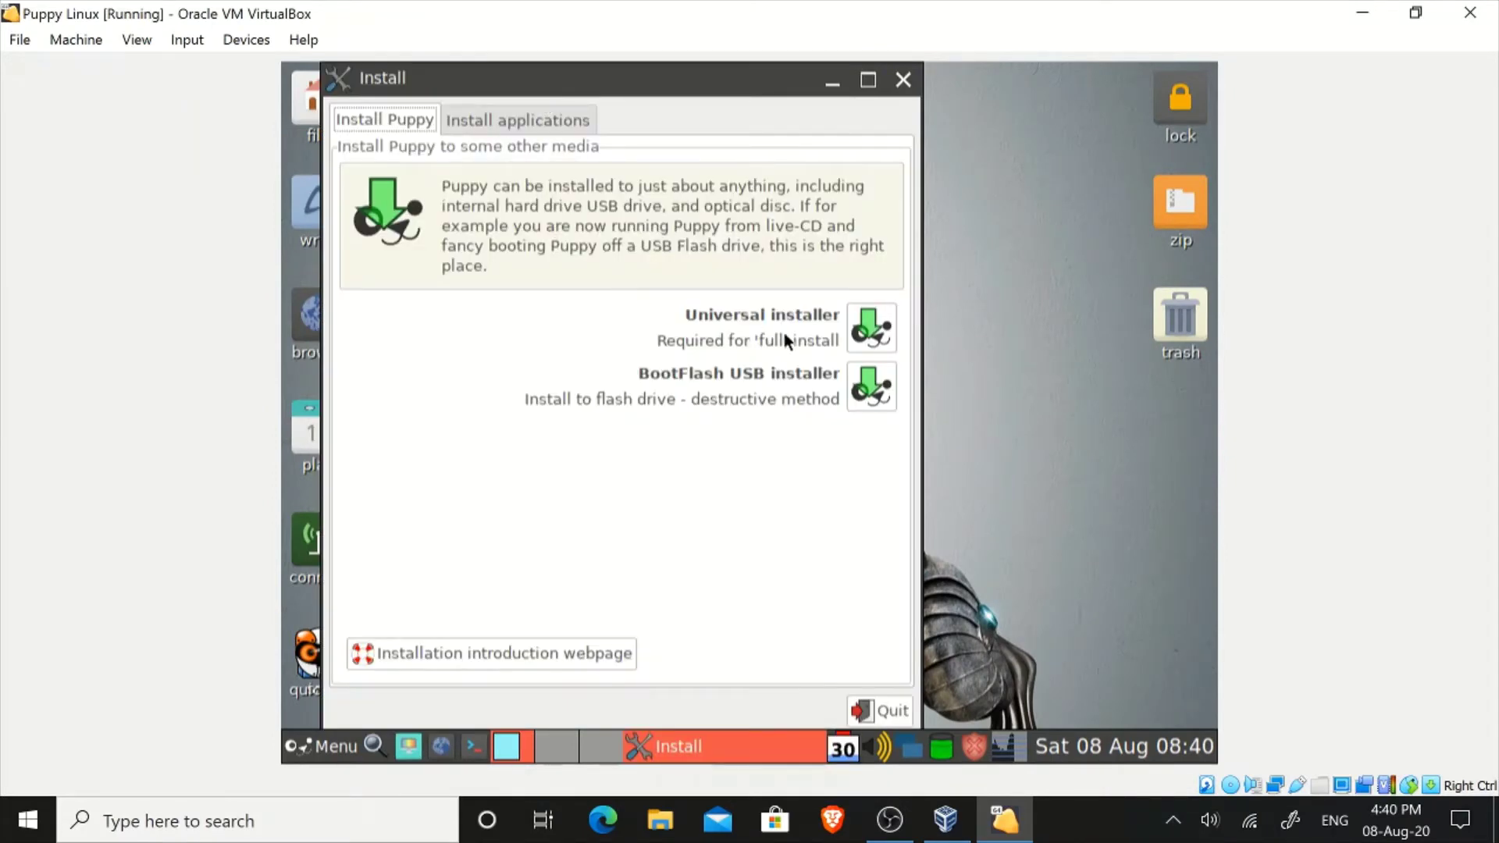
left_click(880, 350)
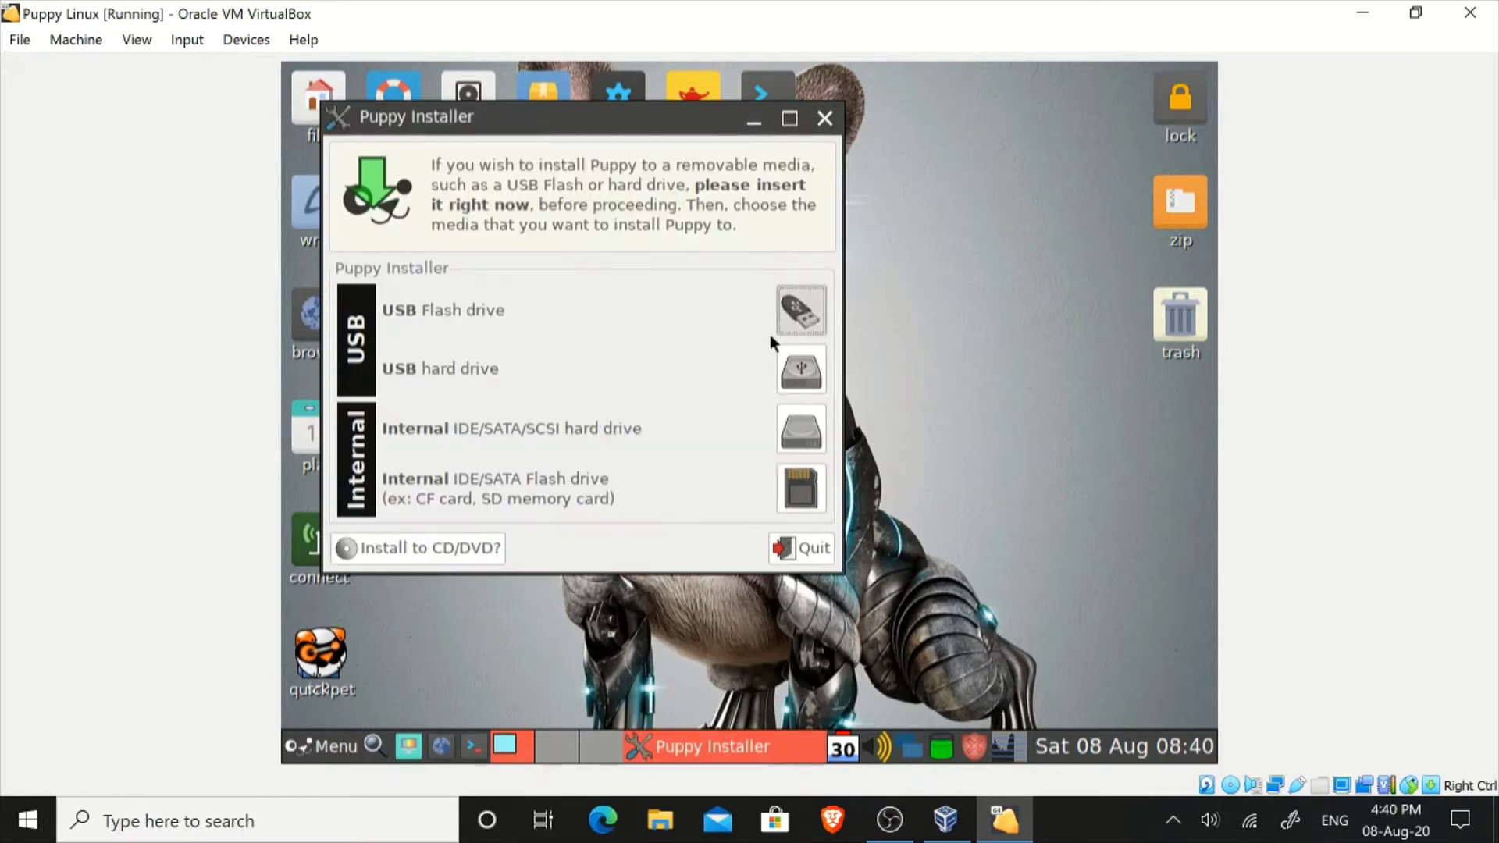
left_click(802, 434)
left_click(794, 509)
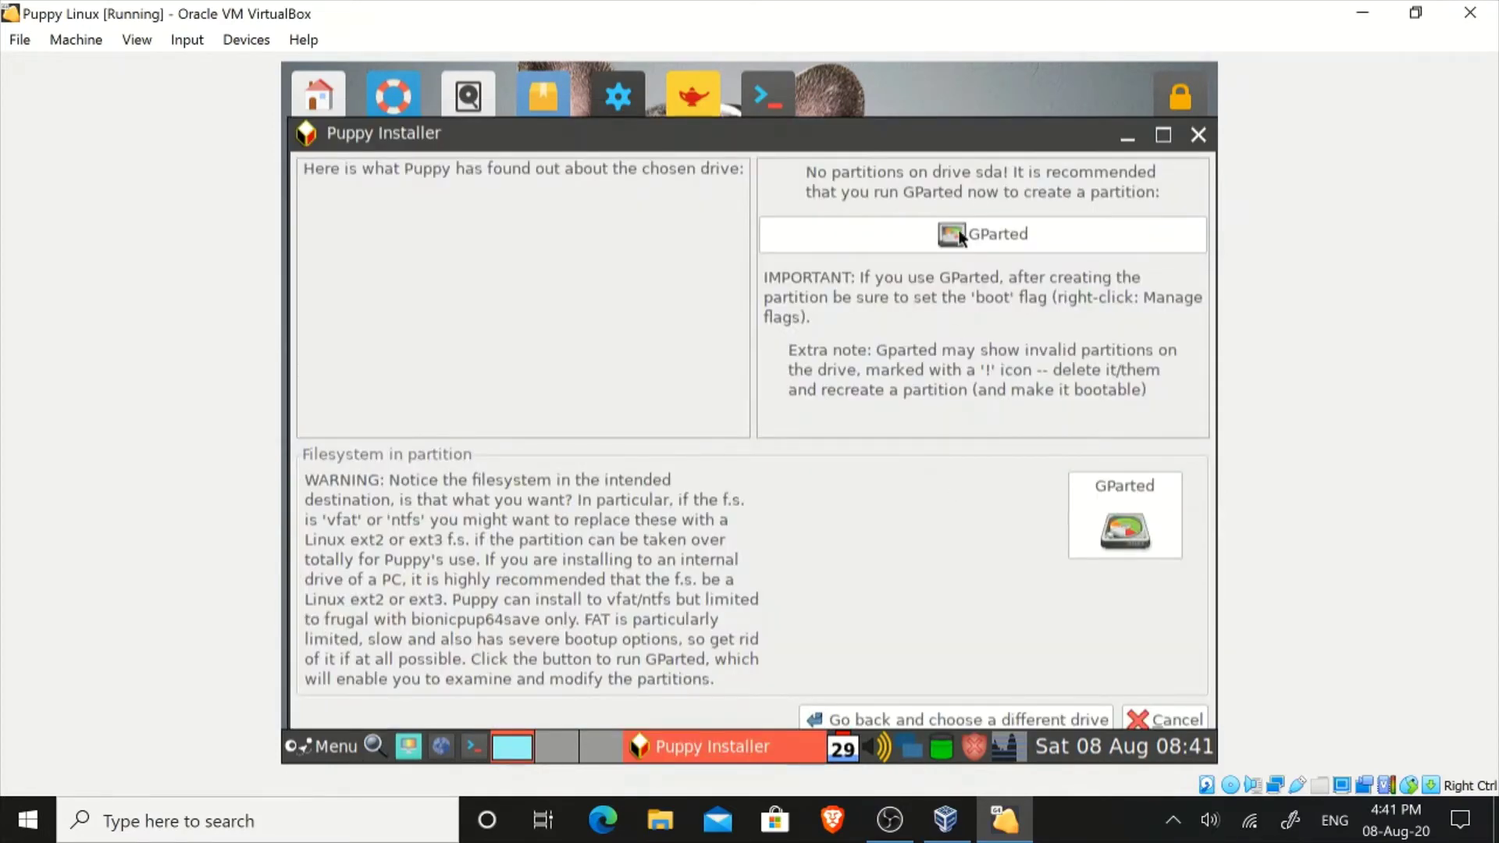
- Run GParted from the installer and create a new msdos partition table on /dev/sda
left_click(958, 229)
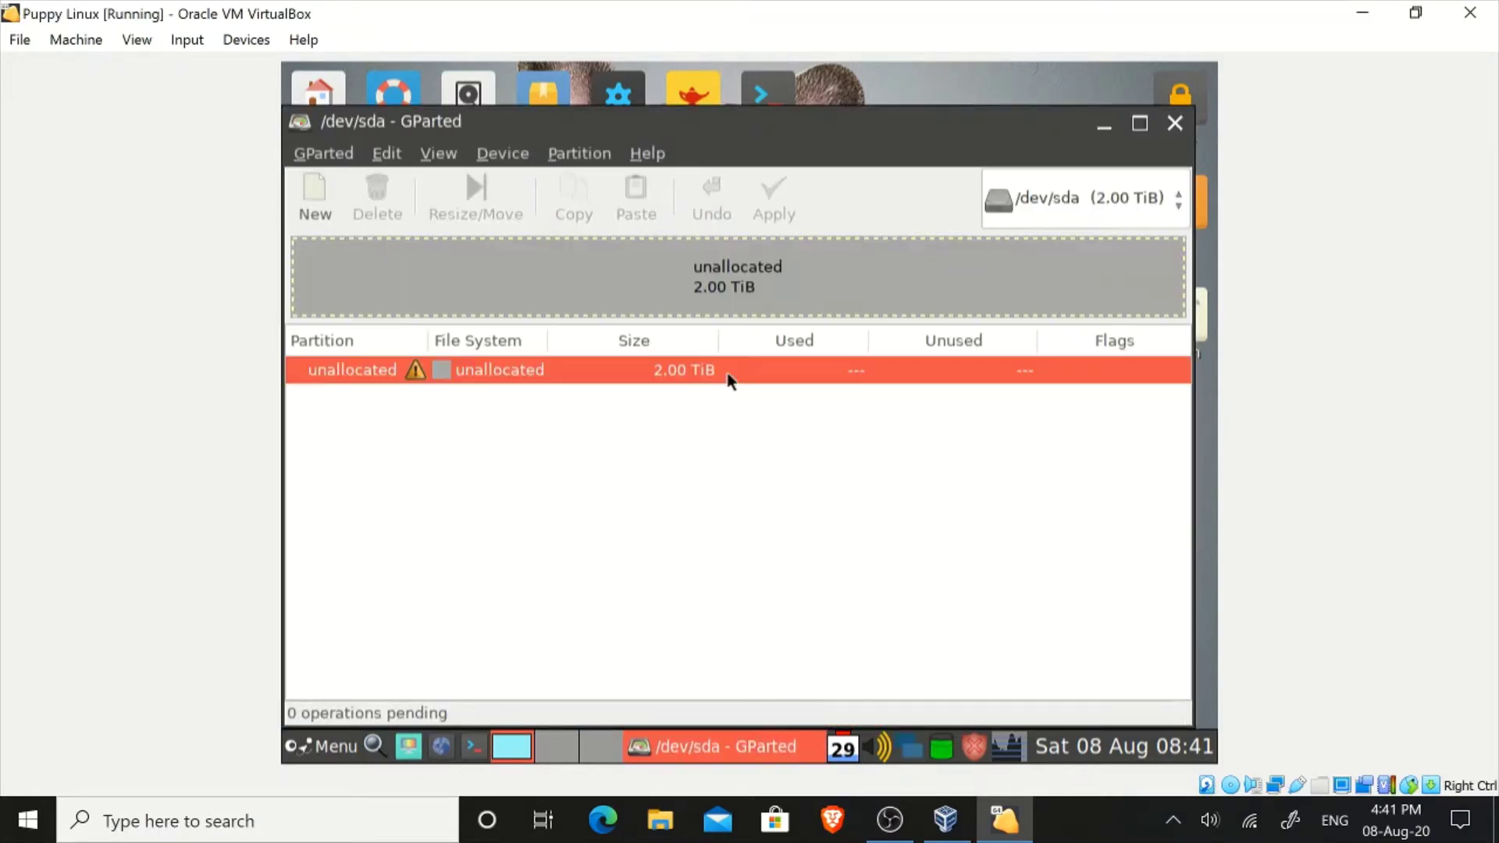
left_click(504, 153)
mouse_move(580, 154)
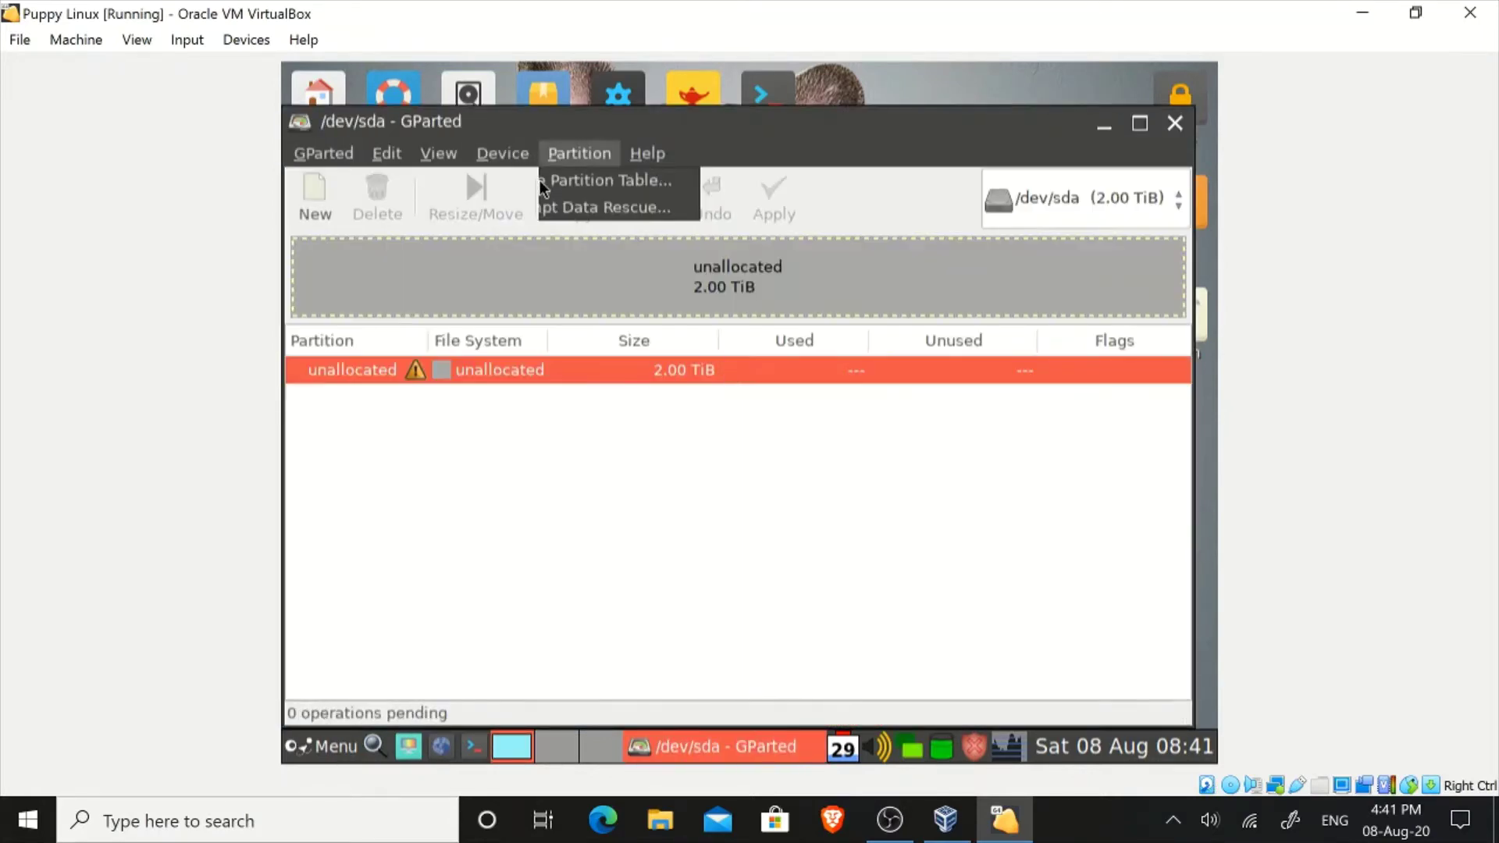
left_click(579, 182)
left_click(954, 529)
left_click(503, 153)
left_click(525, 186)
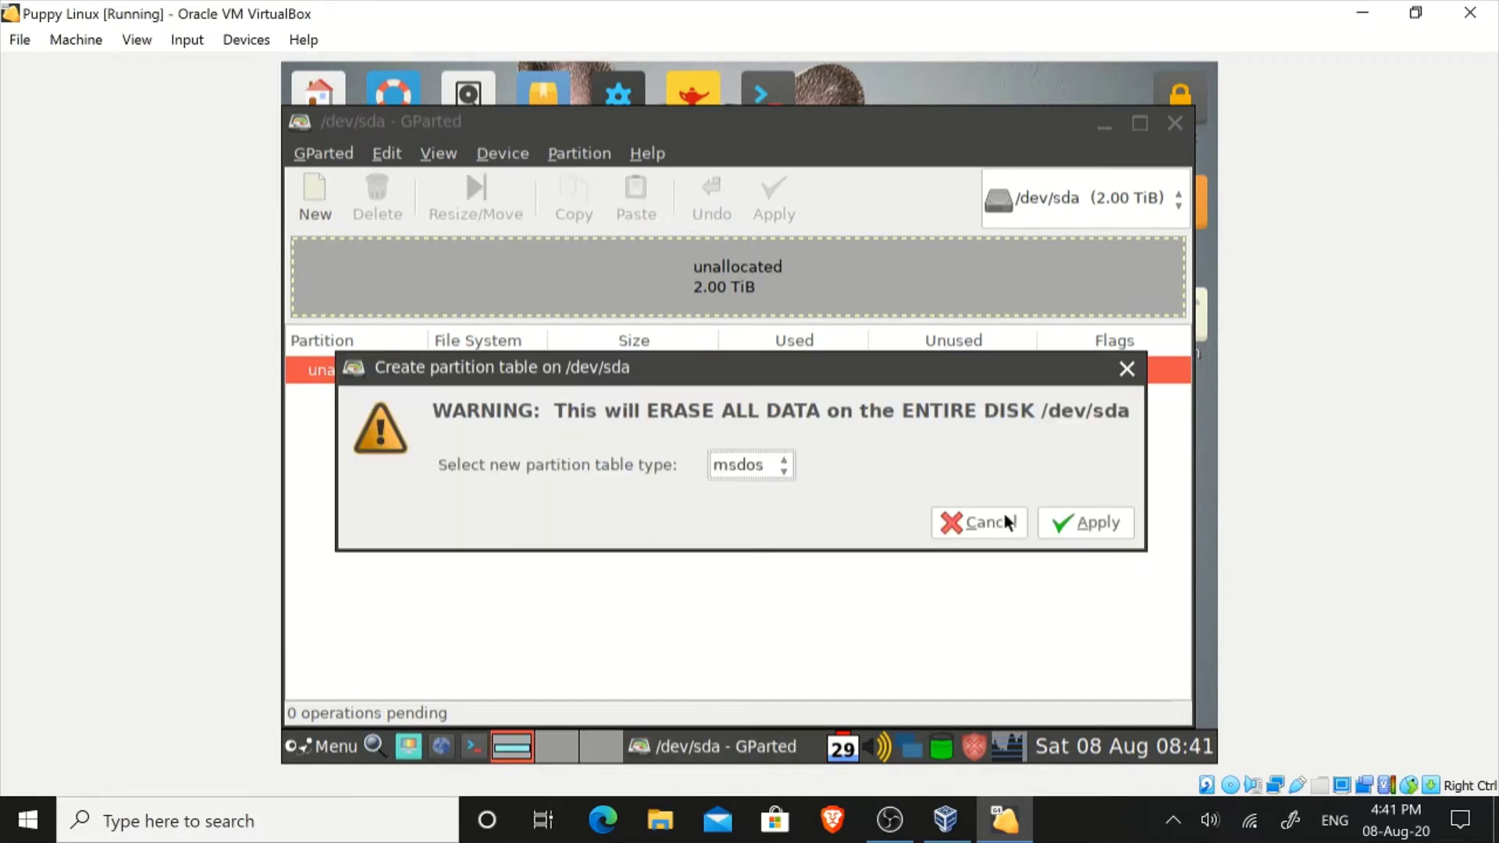
left_click(1093, 523)
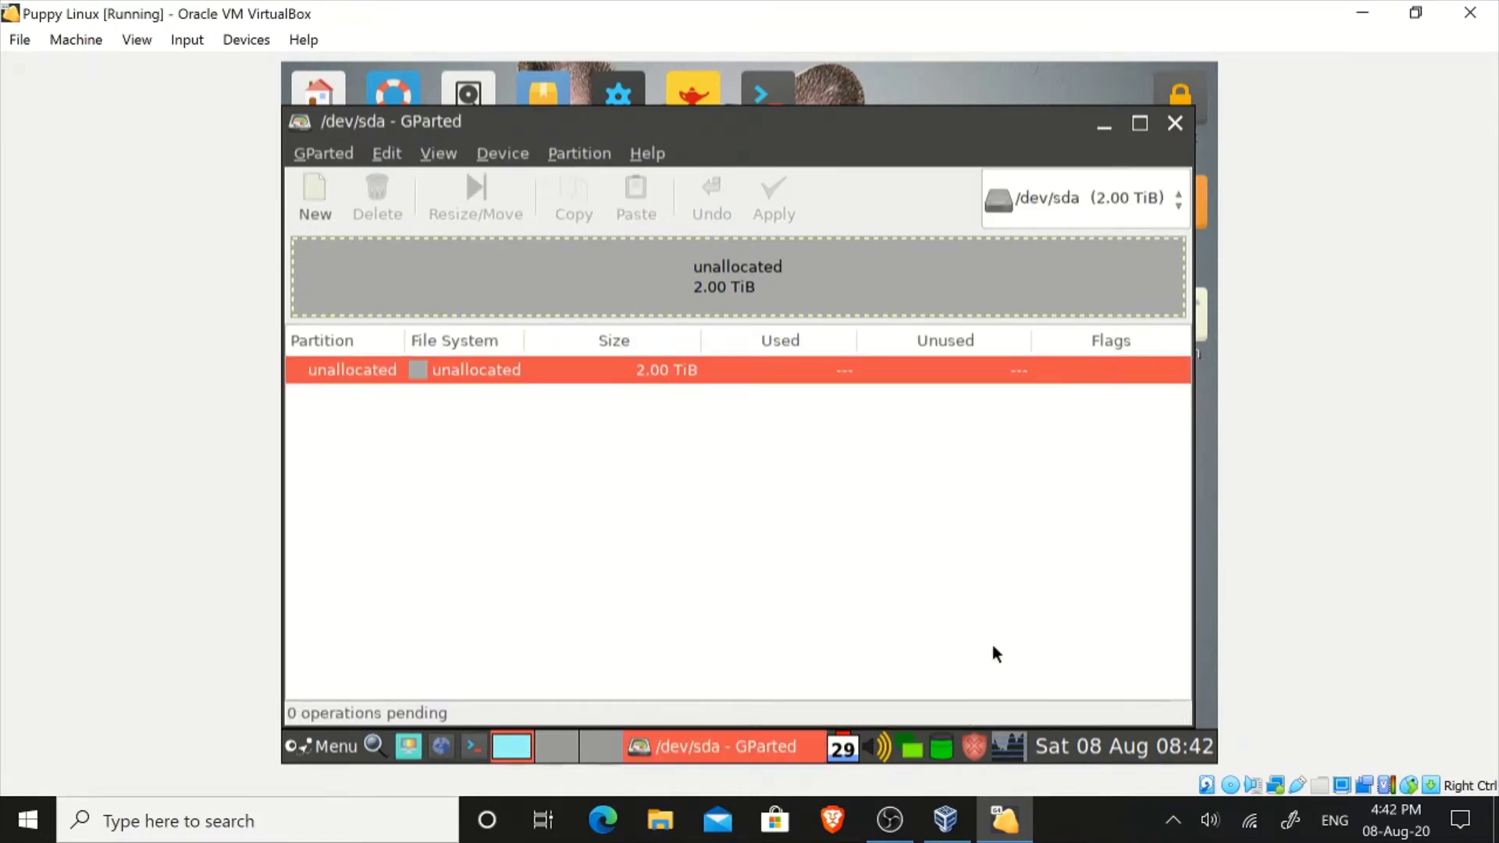
left_click(503, 154)
left_click(509, 180)
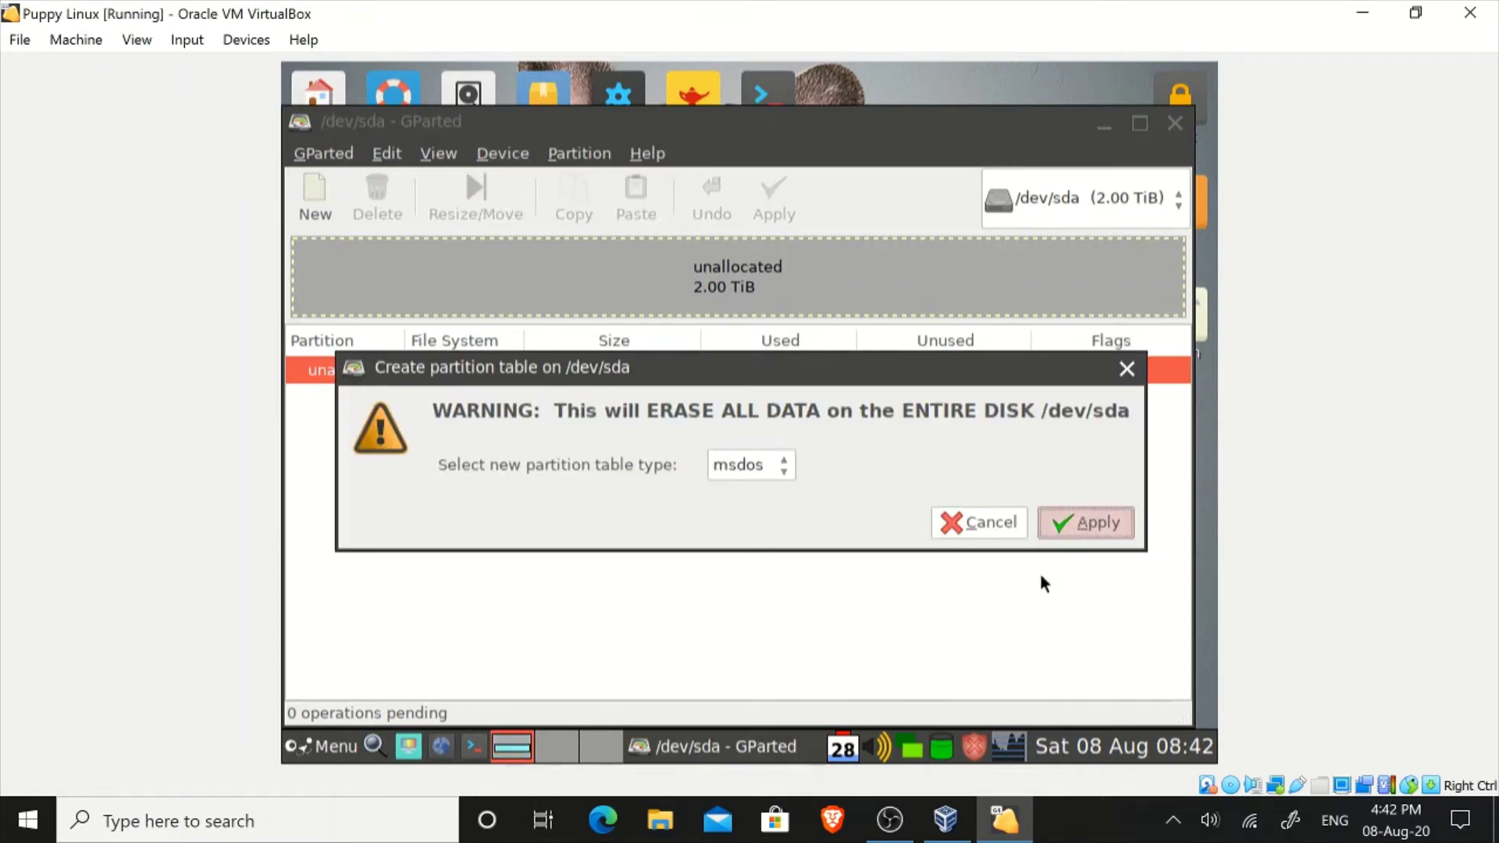
key("Return")
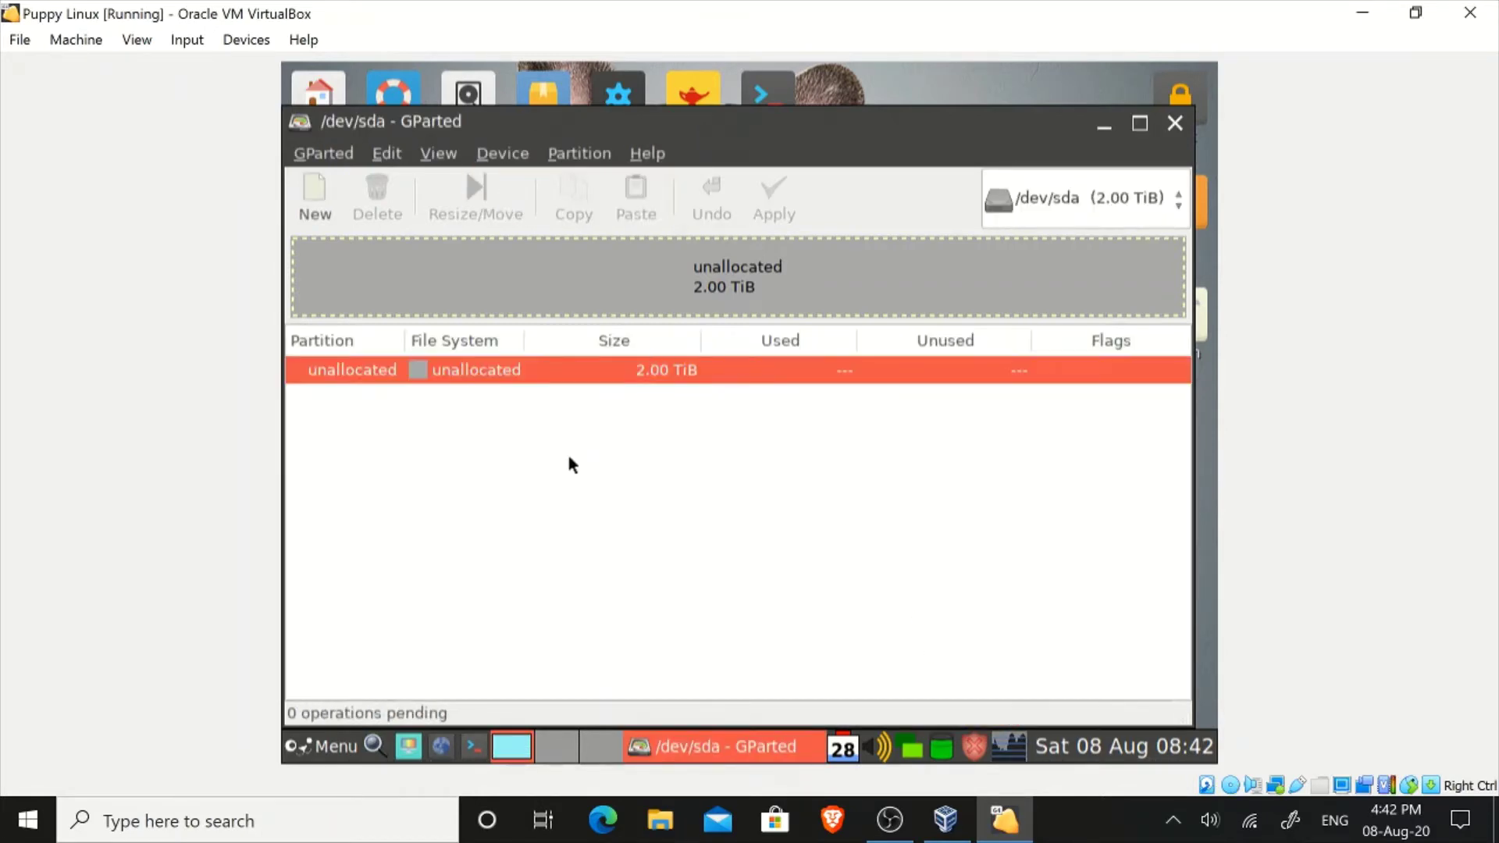
left_click(318, 197)
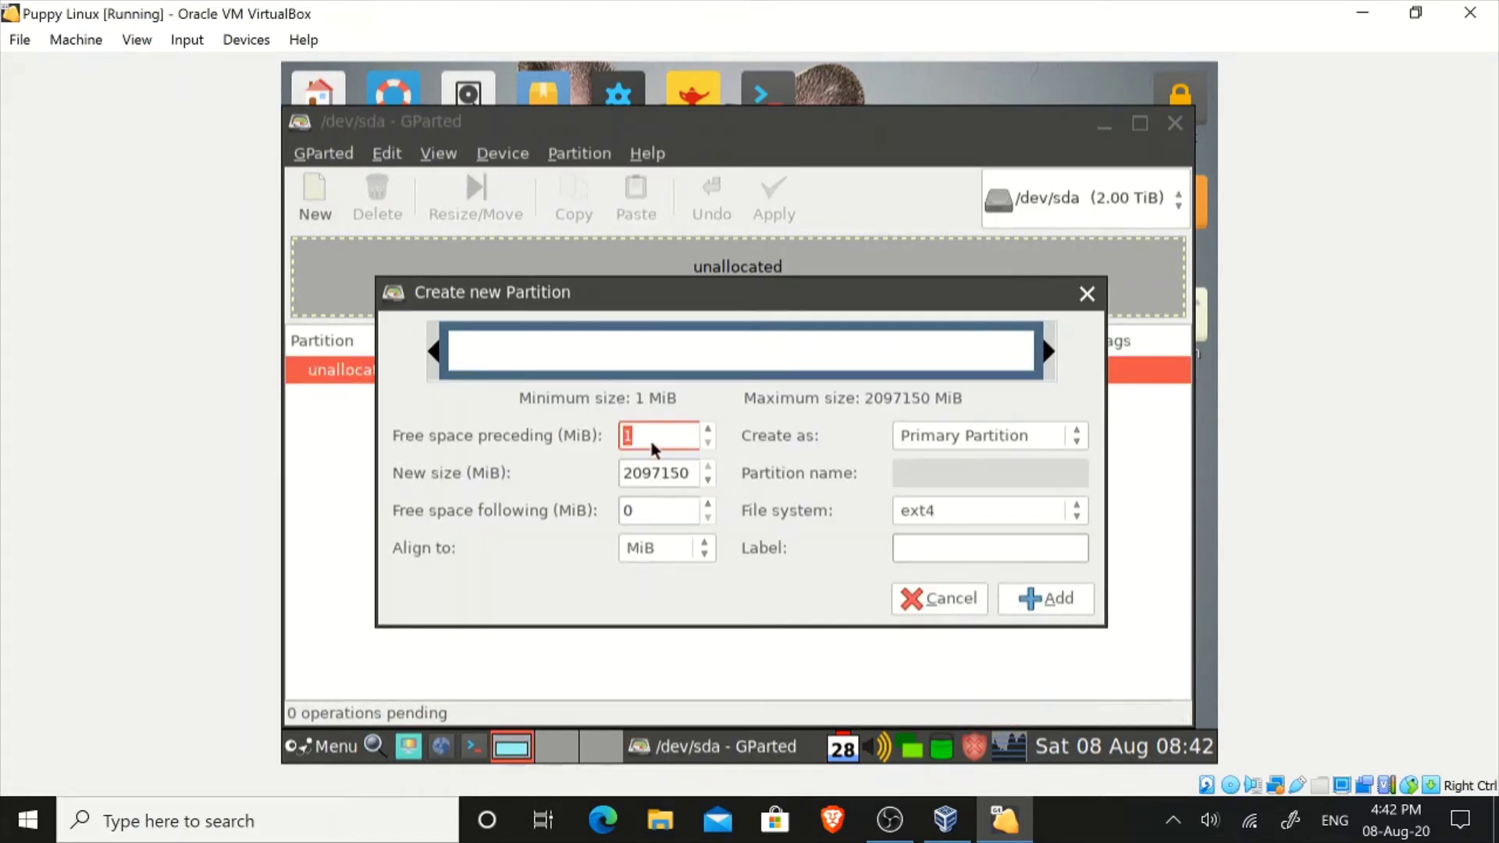
left_click(990, 546)
type("hdd")
left_click(1029, 598)
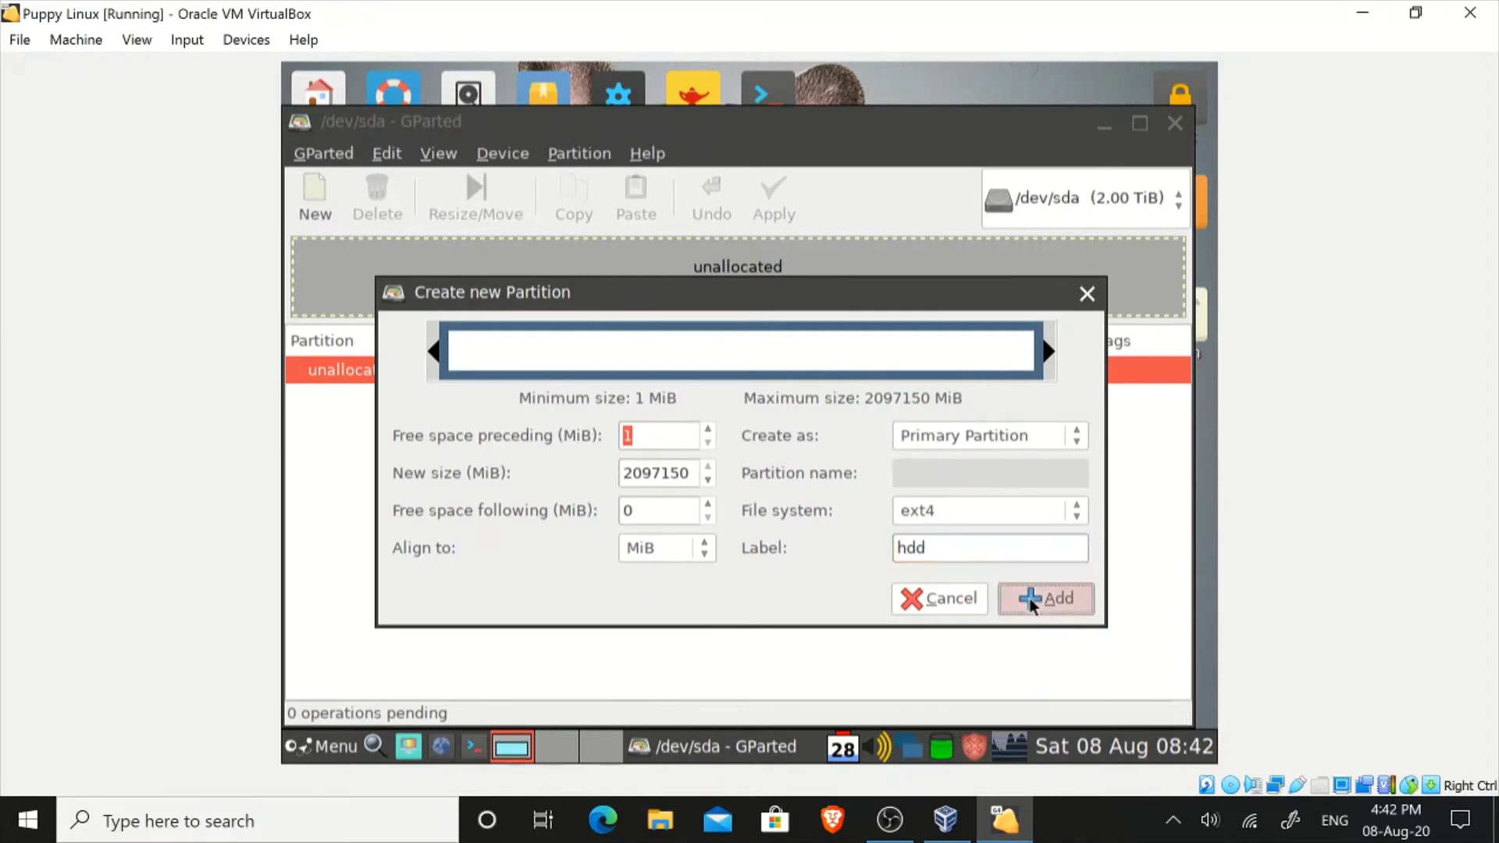
left_click(1175, 124)
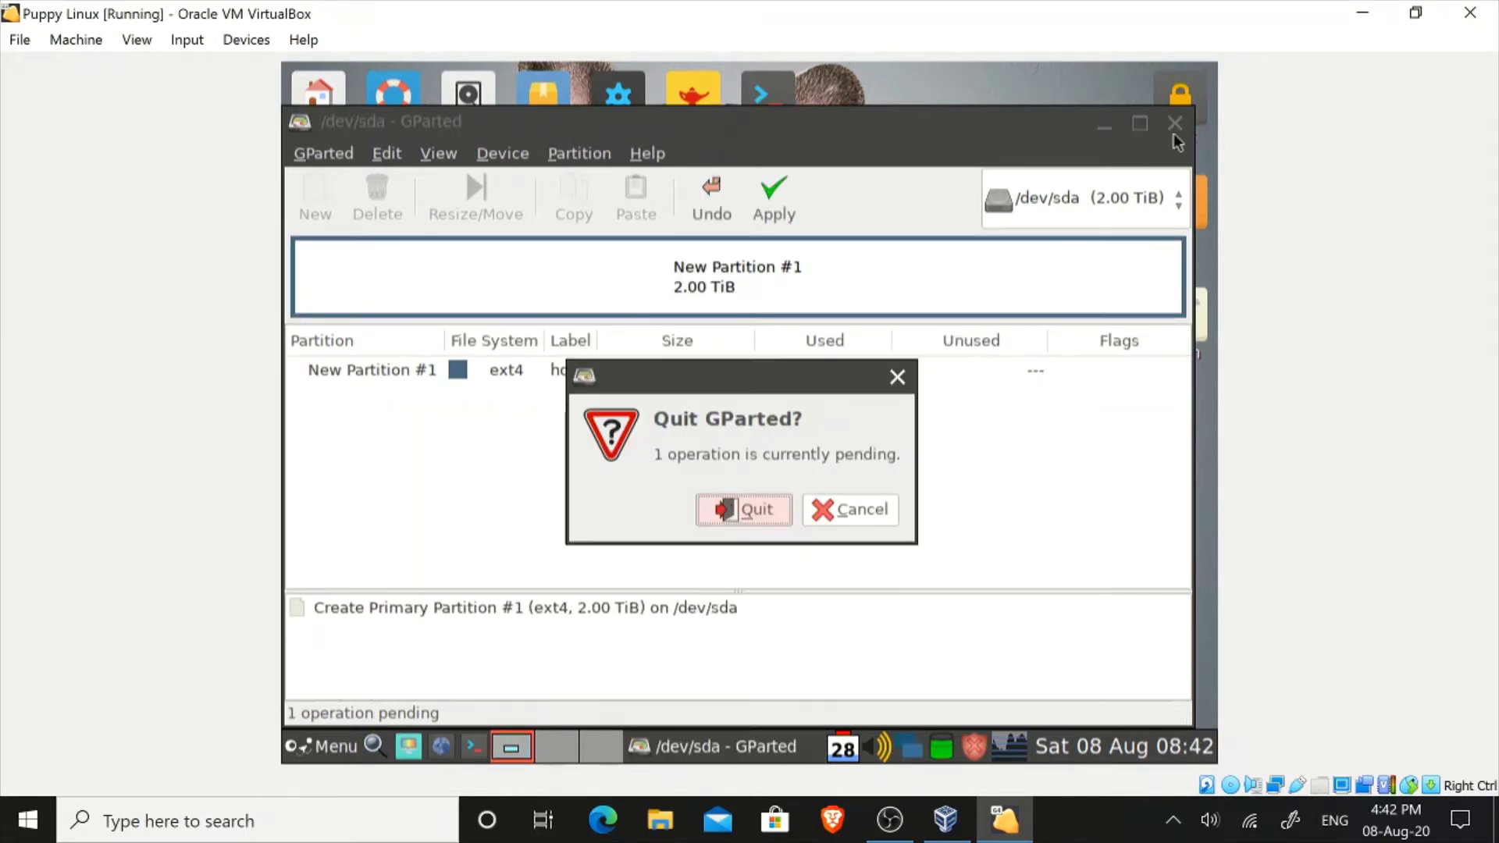
left_click(730, 508)
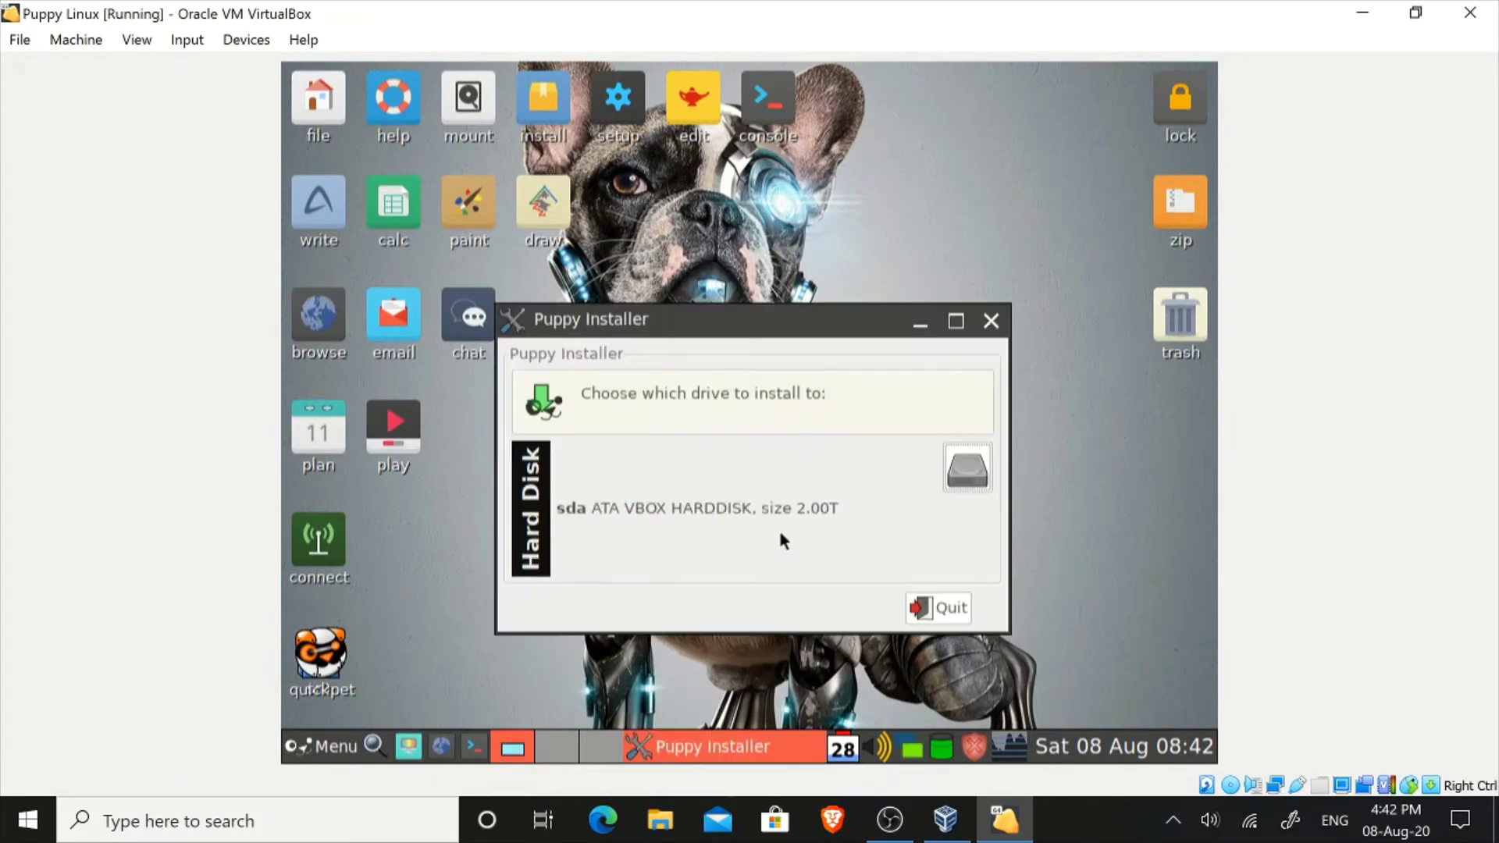
- Reopen GParted for drive sda and add a 2097150 MiB primary ext4 partition labelled hdd
left_click(981, 473)
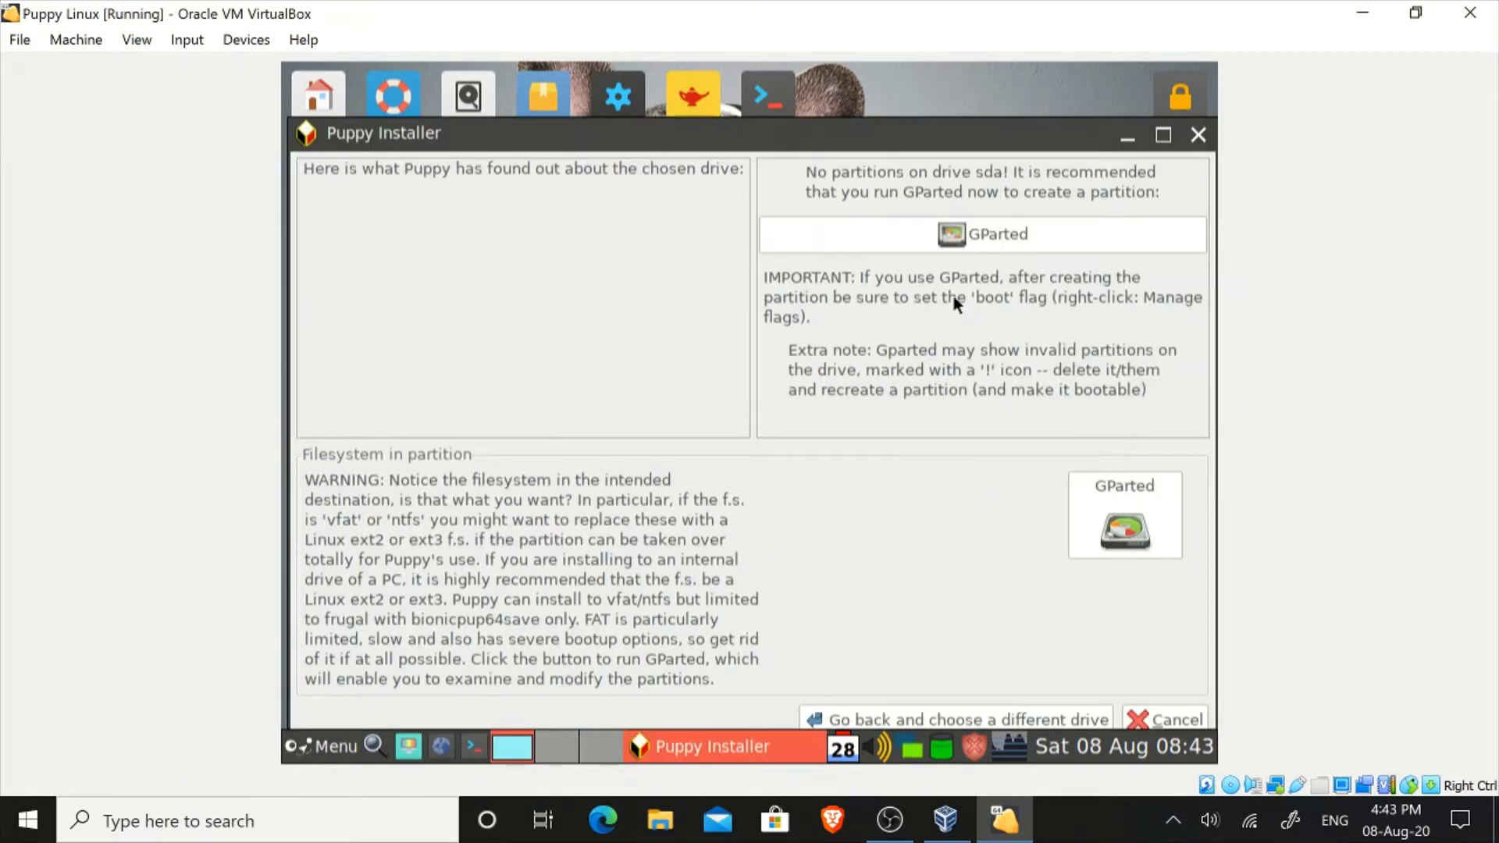
left_click(930, 243)
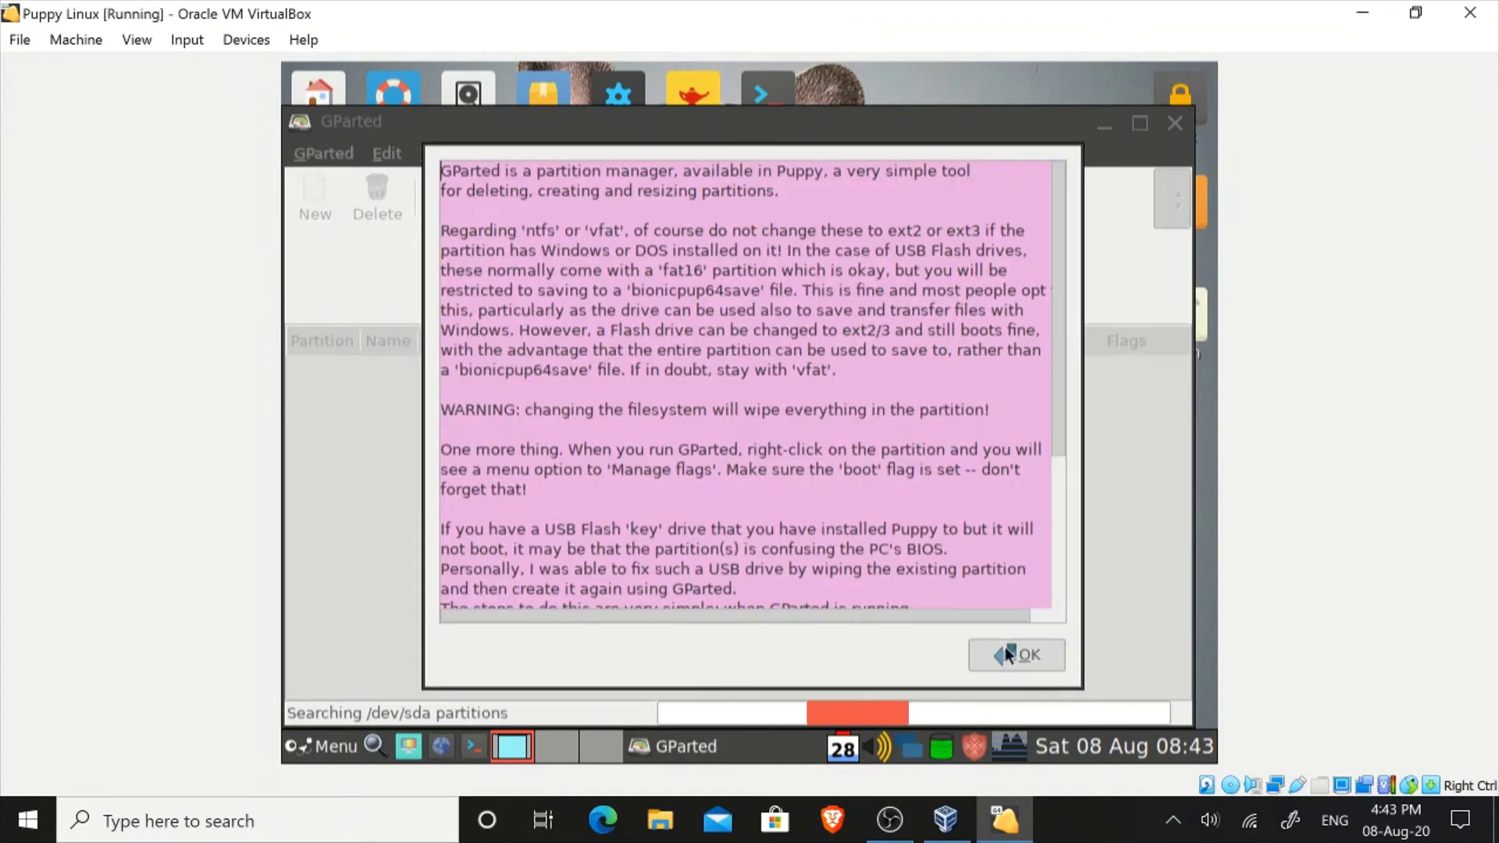
left_click(1020, 653)
left_click(312, 205)
left_click(1038, 542)
type("hdd")
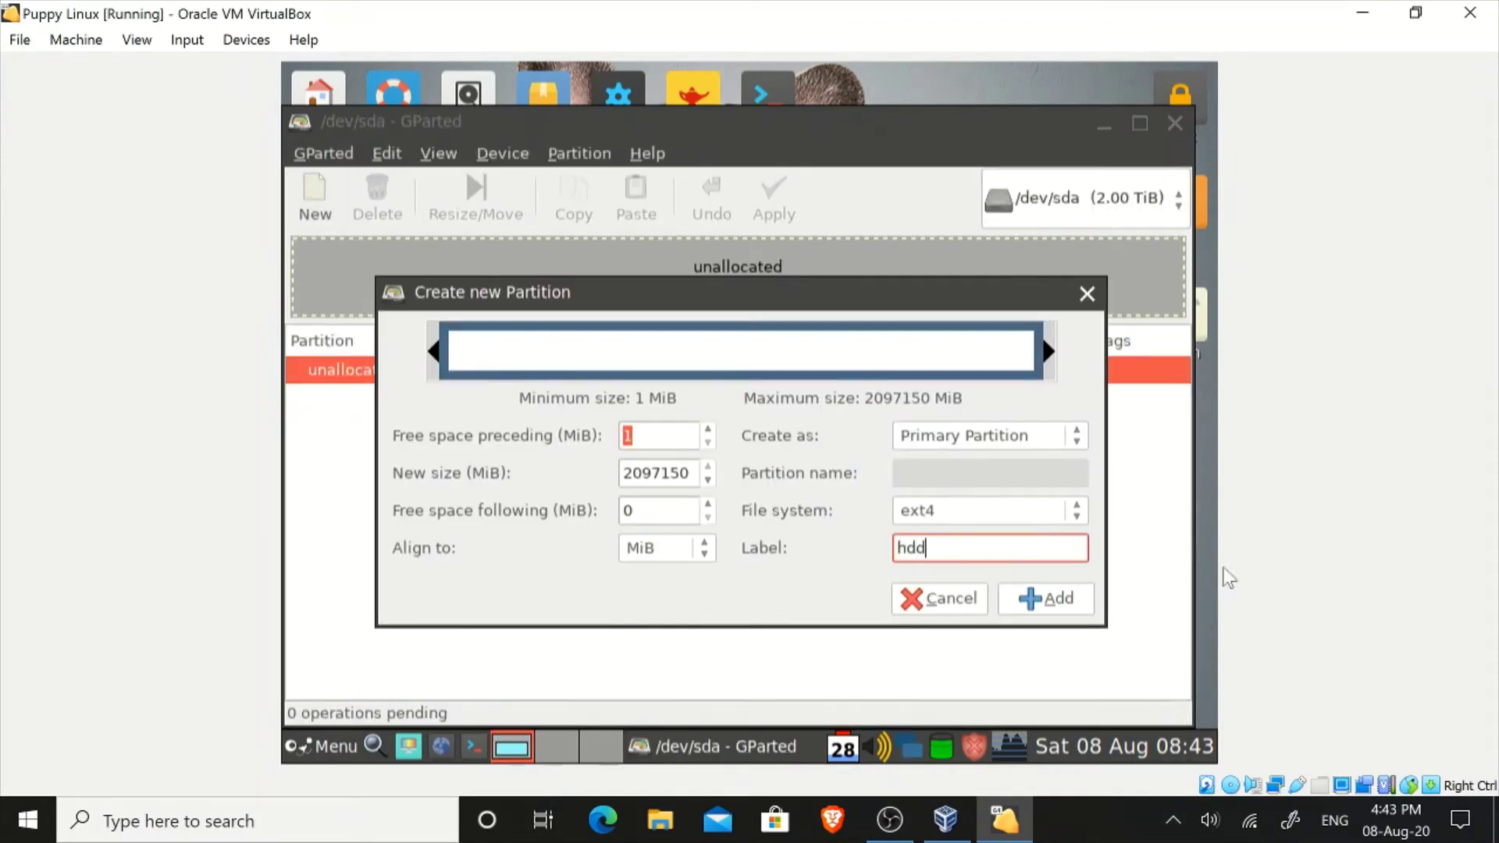
left_click(1042, 598)
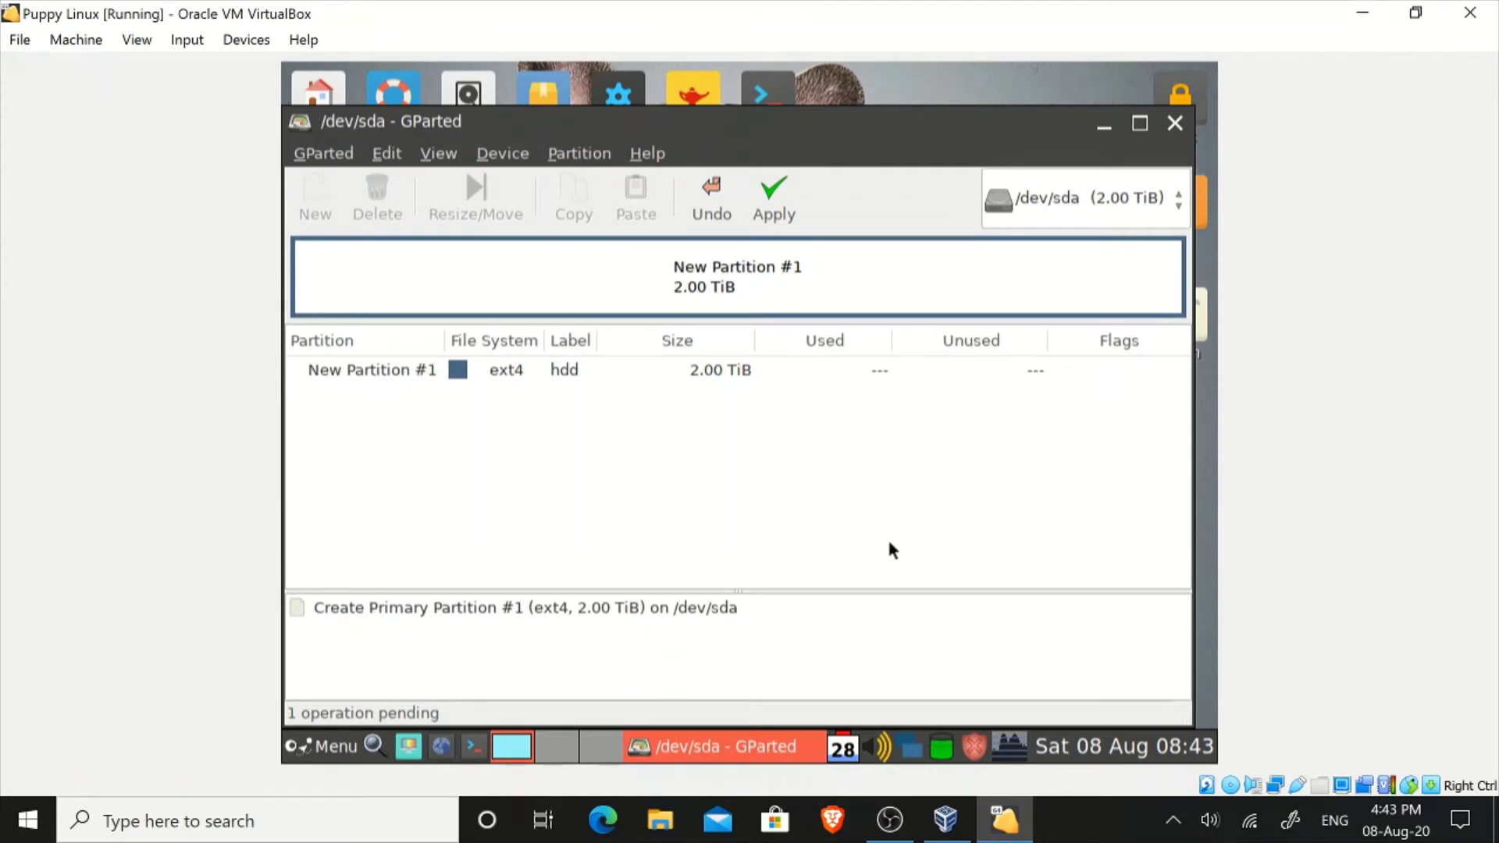
- Apply the pending partition creation on /dev/sda, checking the operation's details, and close GParted
left_click(773, 189)
left_click(972, 538)
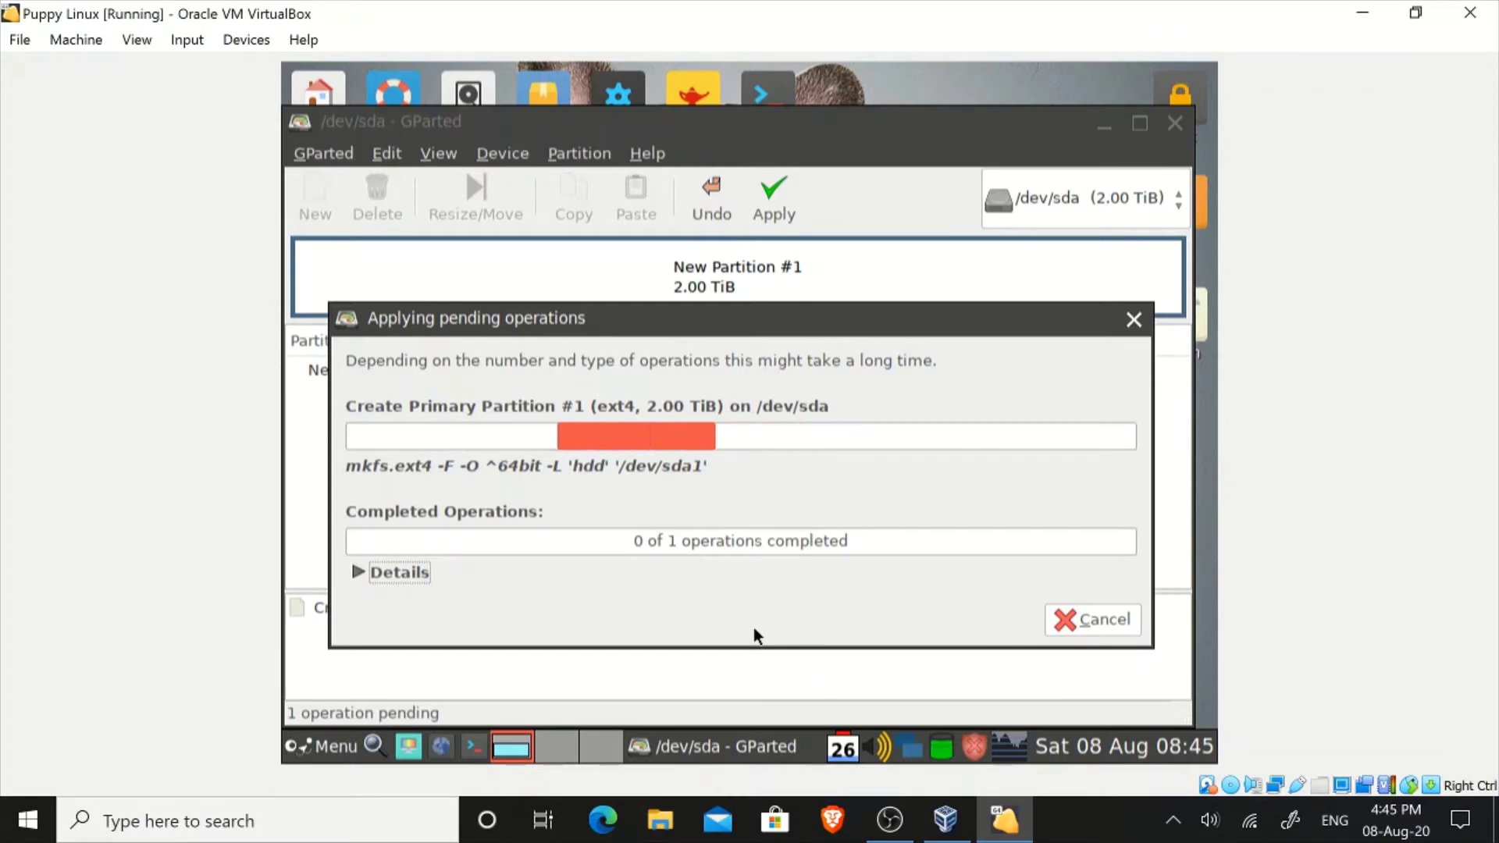
left_click(358, 573)
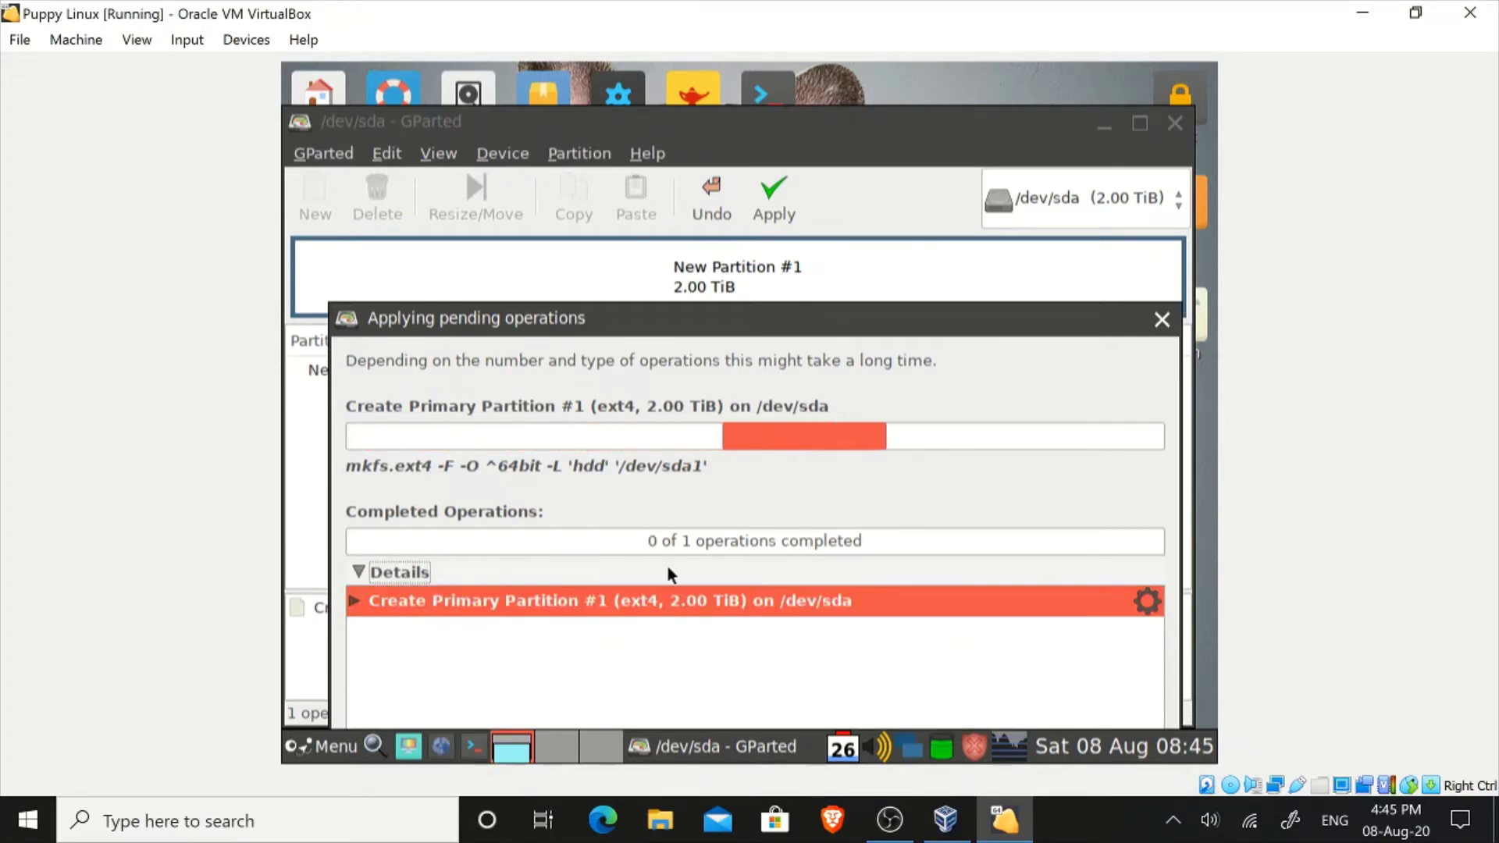
left_click(1161, 319)
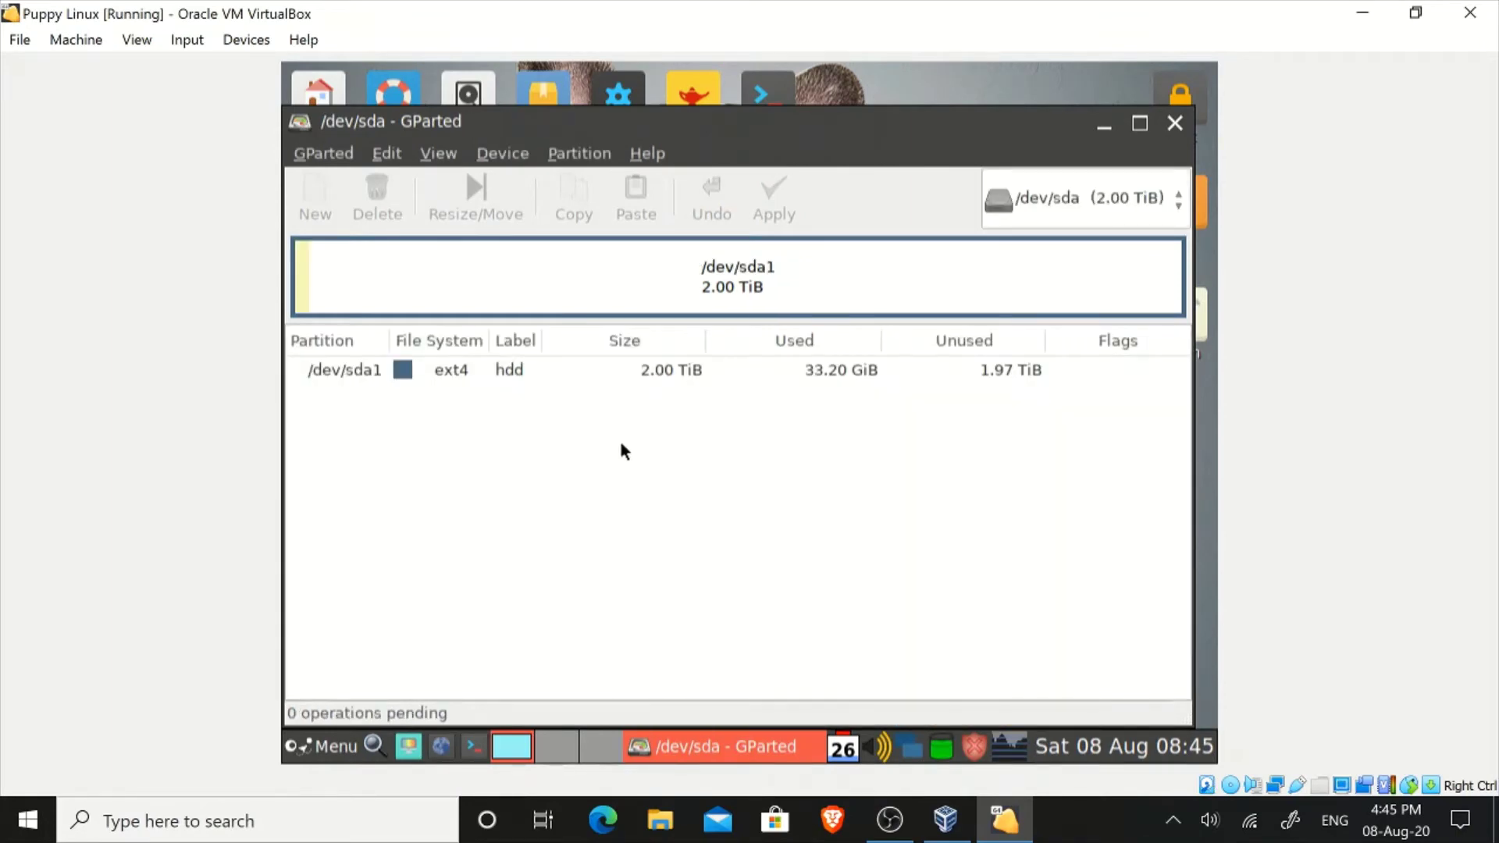
left_click(1174, 122)
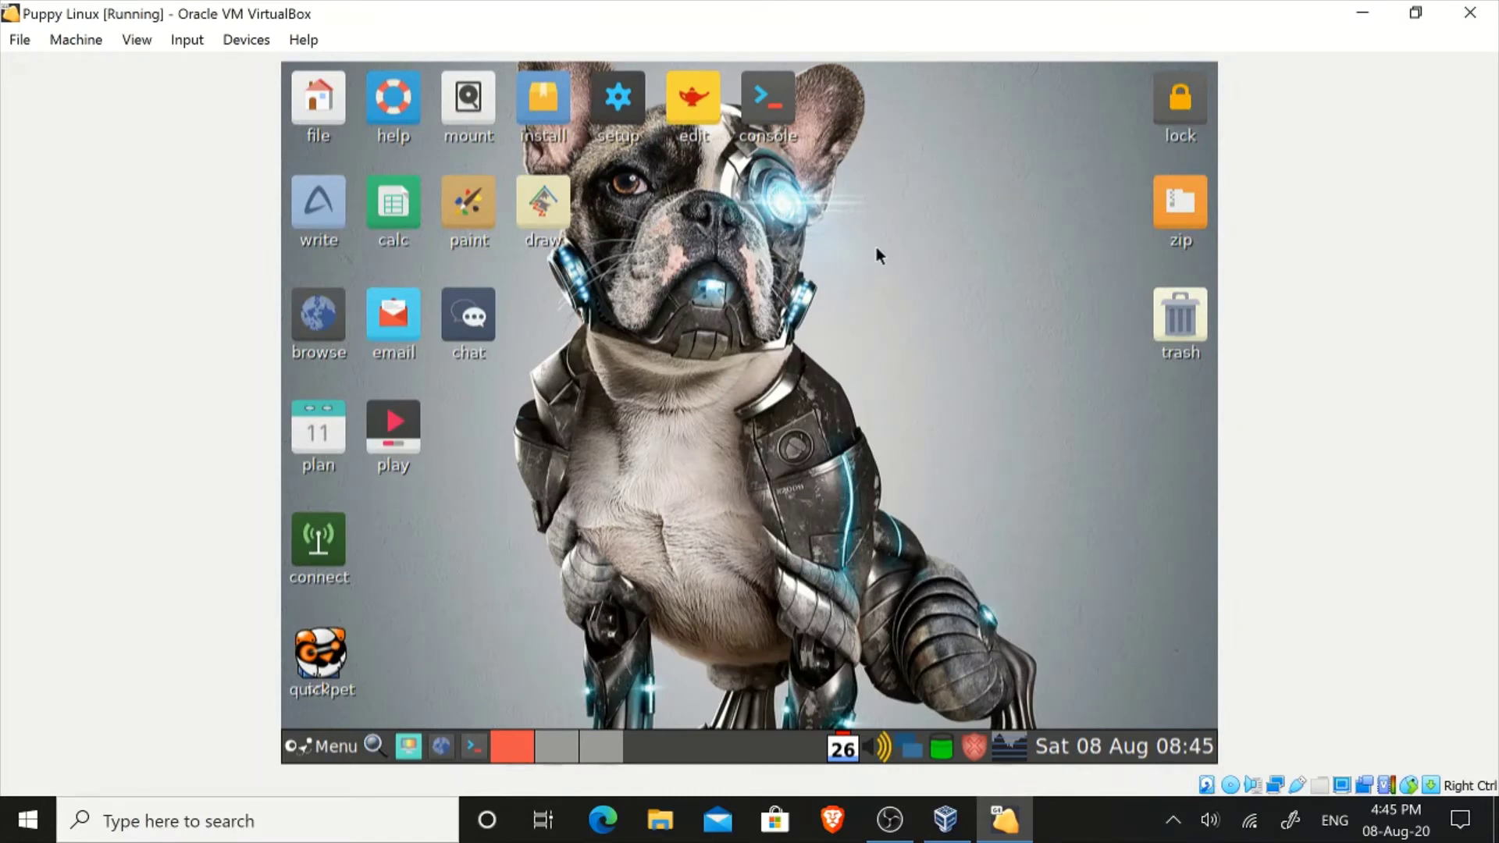
- Relaunch Puppy's Universal installer and choose the internal IDE/SATA/SCSI hard drive sda as the target
left_click(537, 102)
left_click(873, 325)
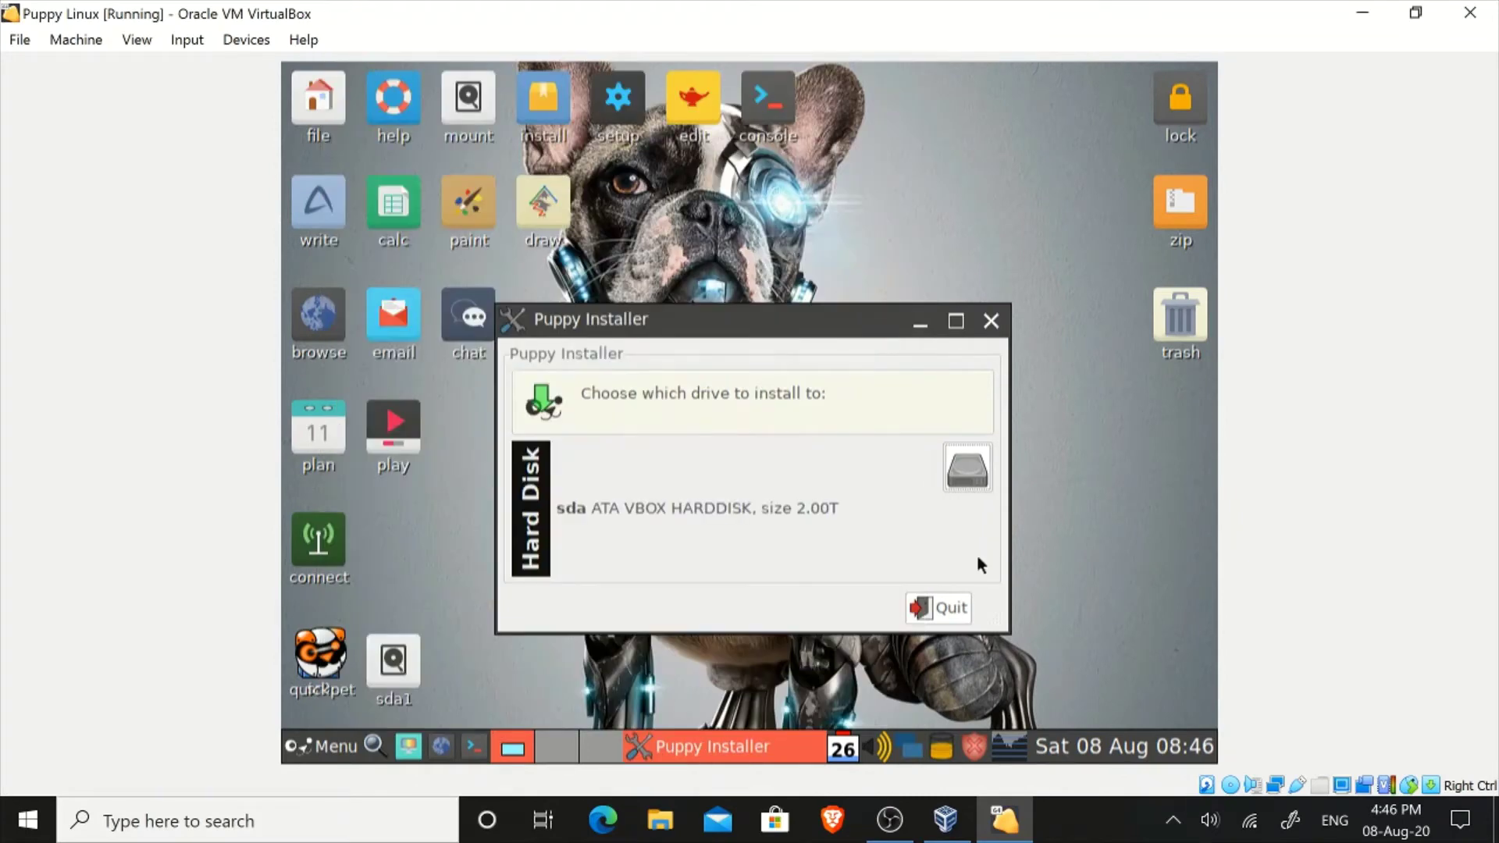
left_click(979, 467)
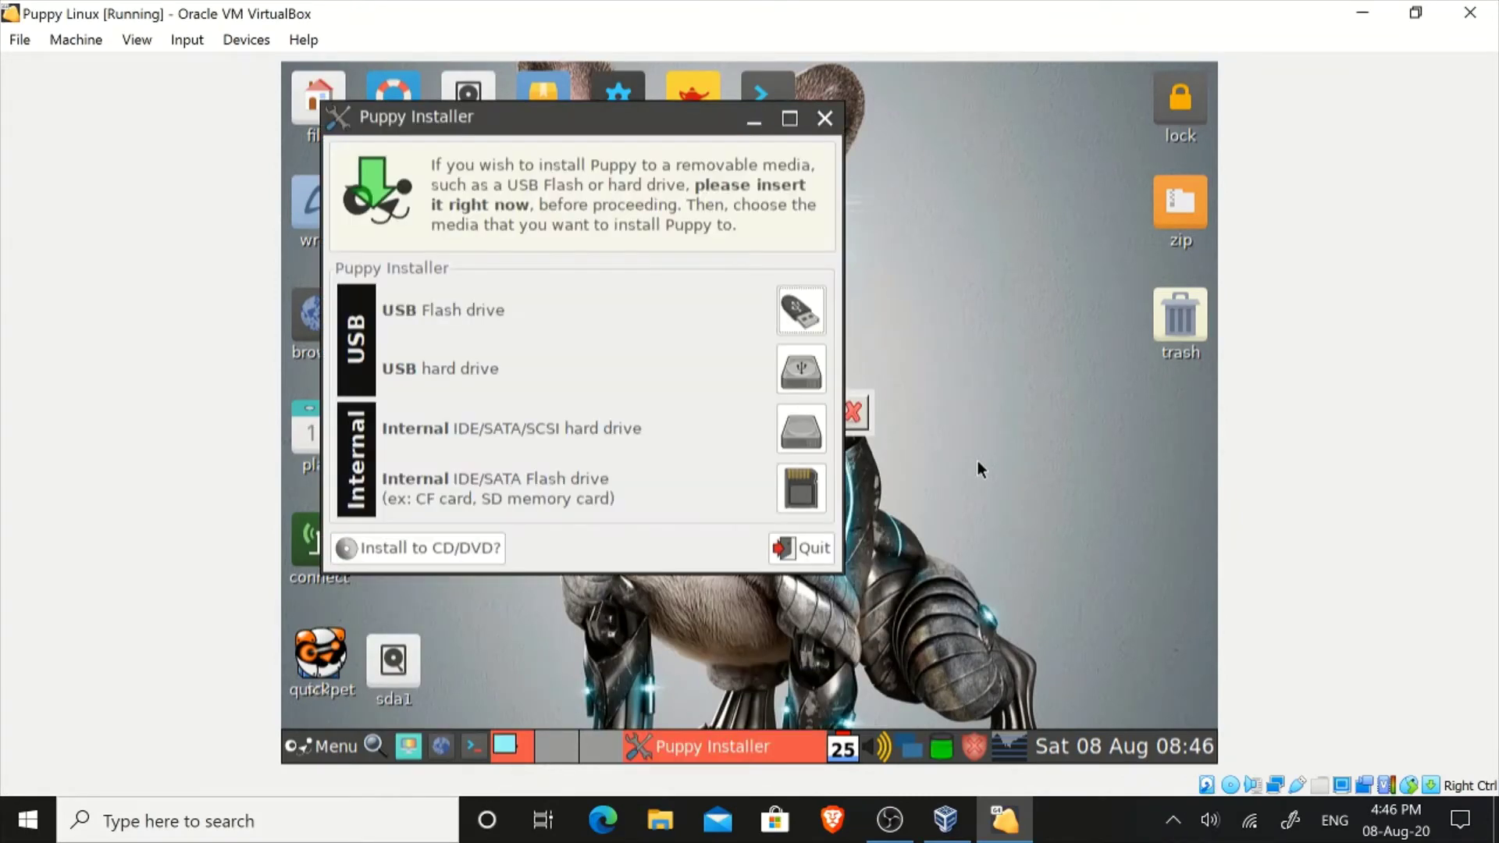
left_click(788, 442)
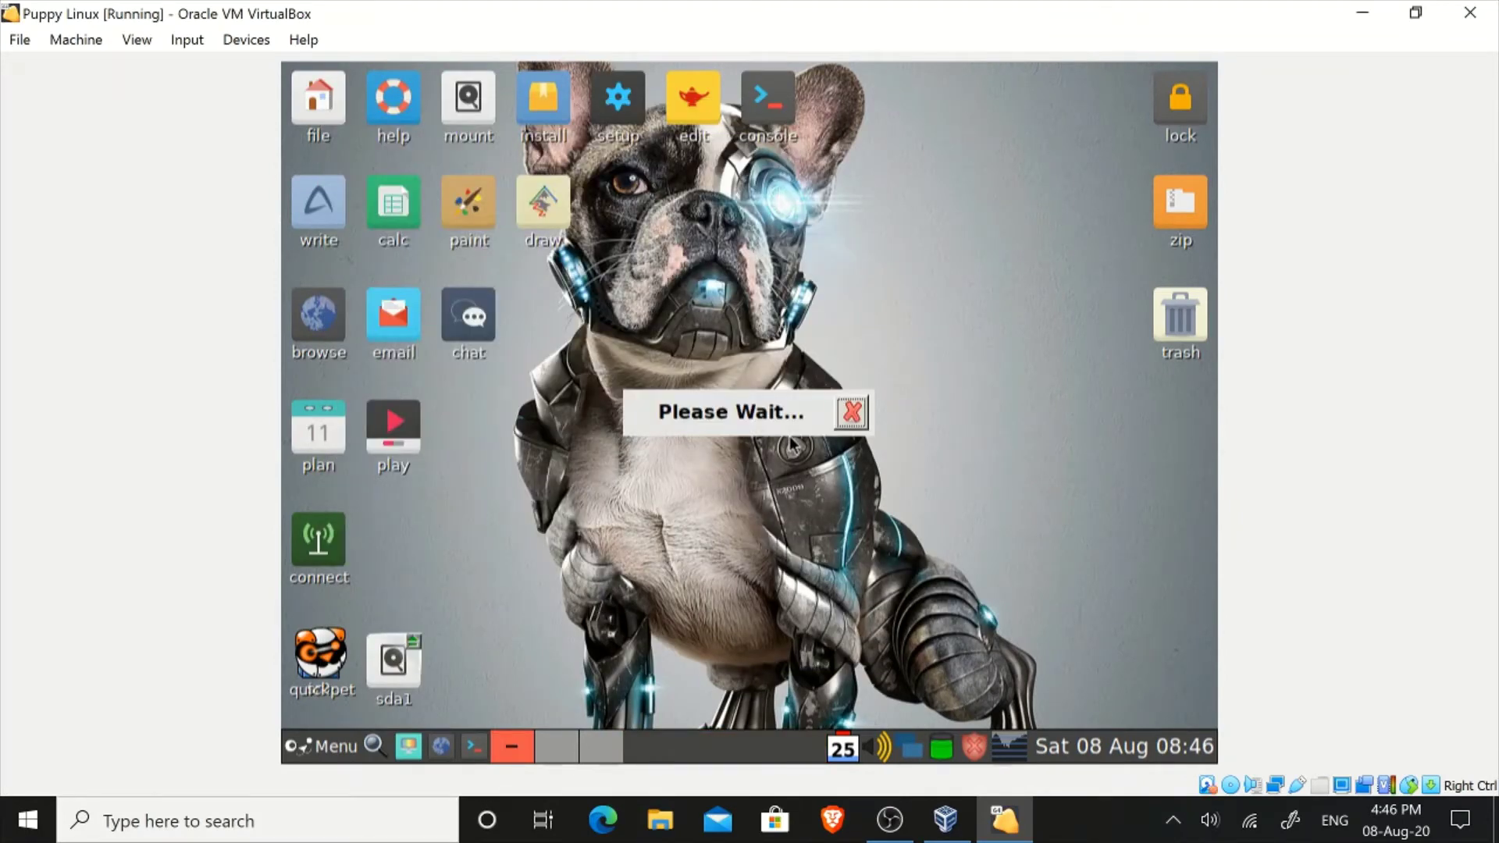
left_click(966, 467)
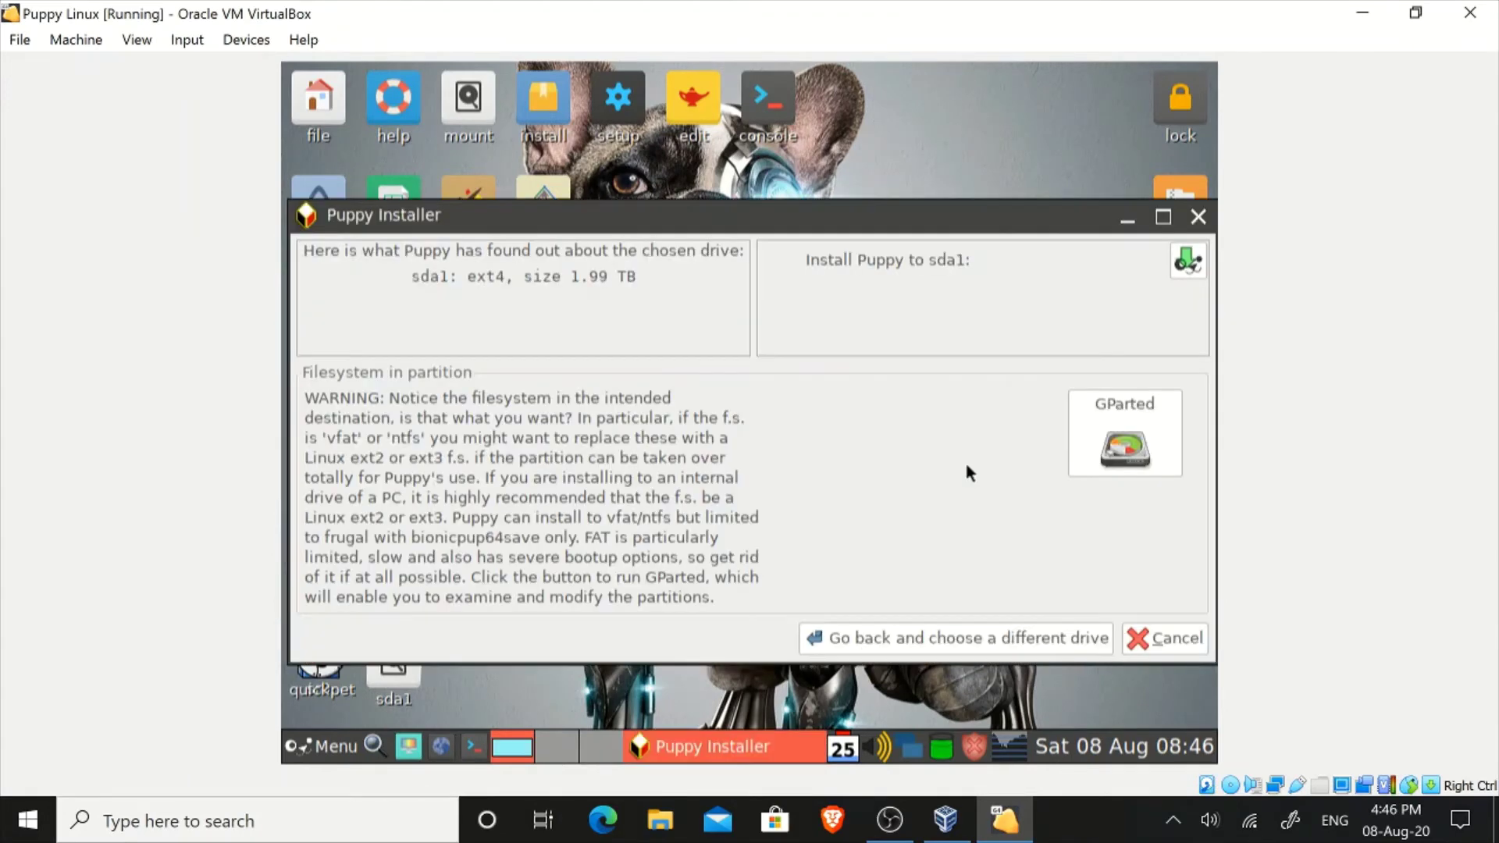
- Start a FULL installation of Puppy to partition sda1 and confirm that it is the right partition
left_click(1187, 263)
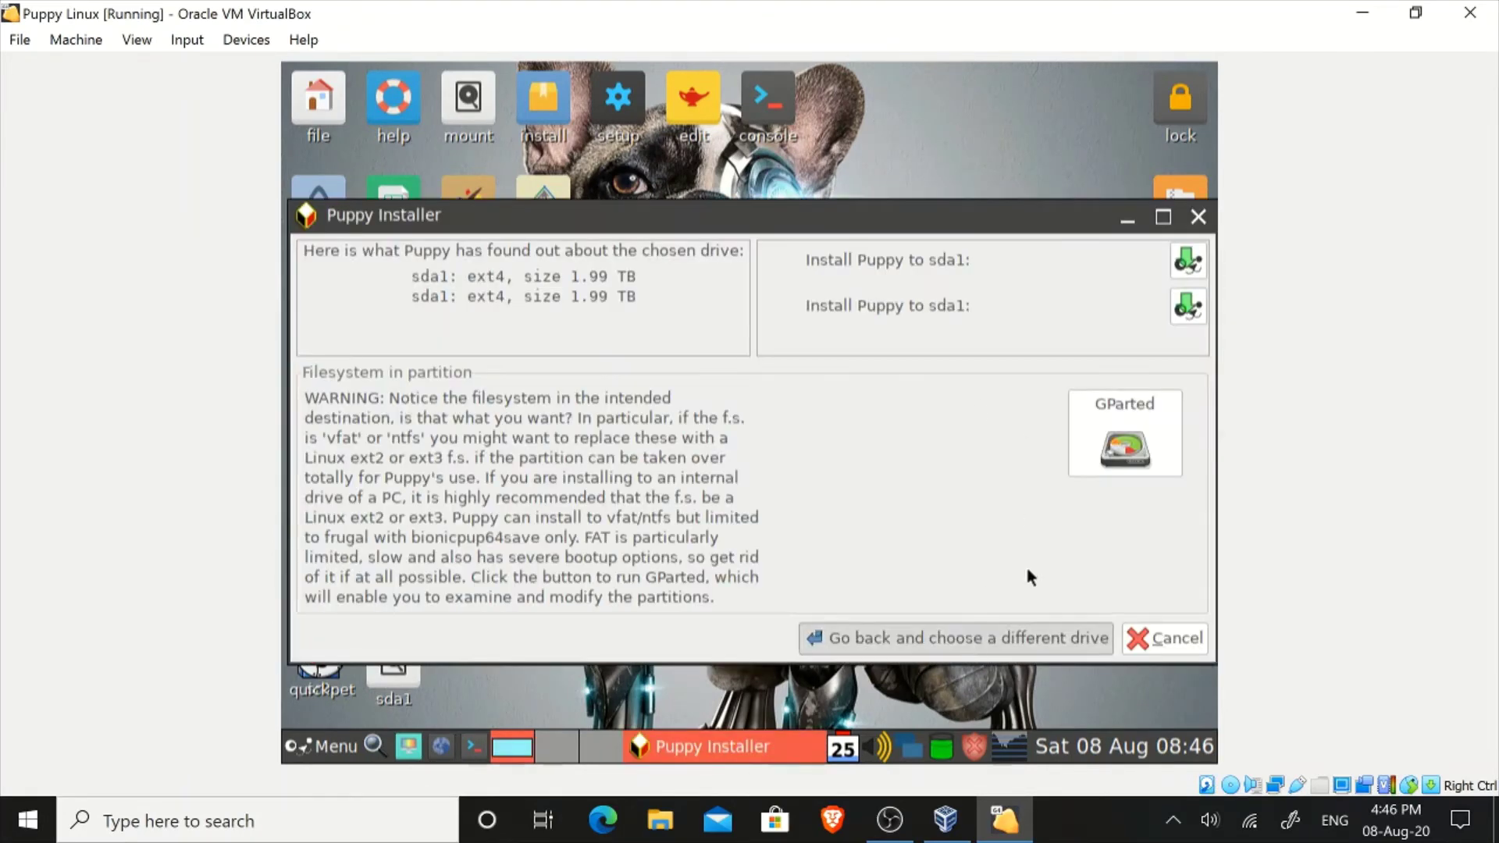
left_click(1184, 310)
left_click(843, 539)
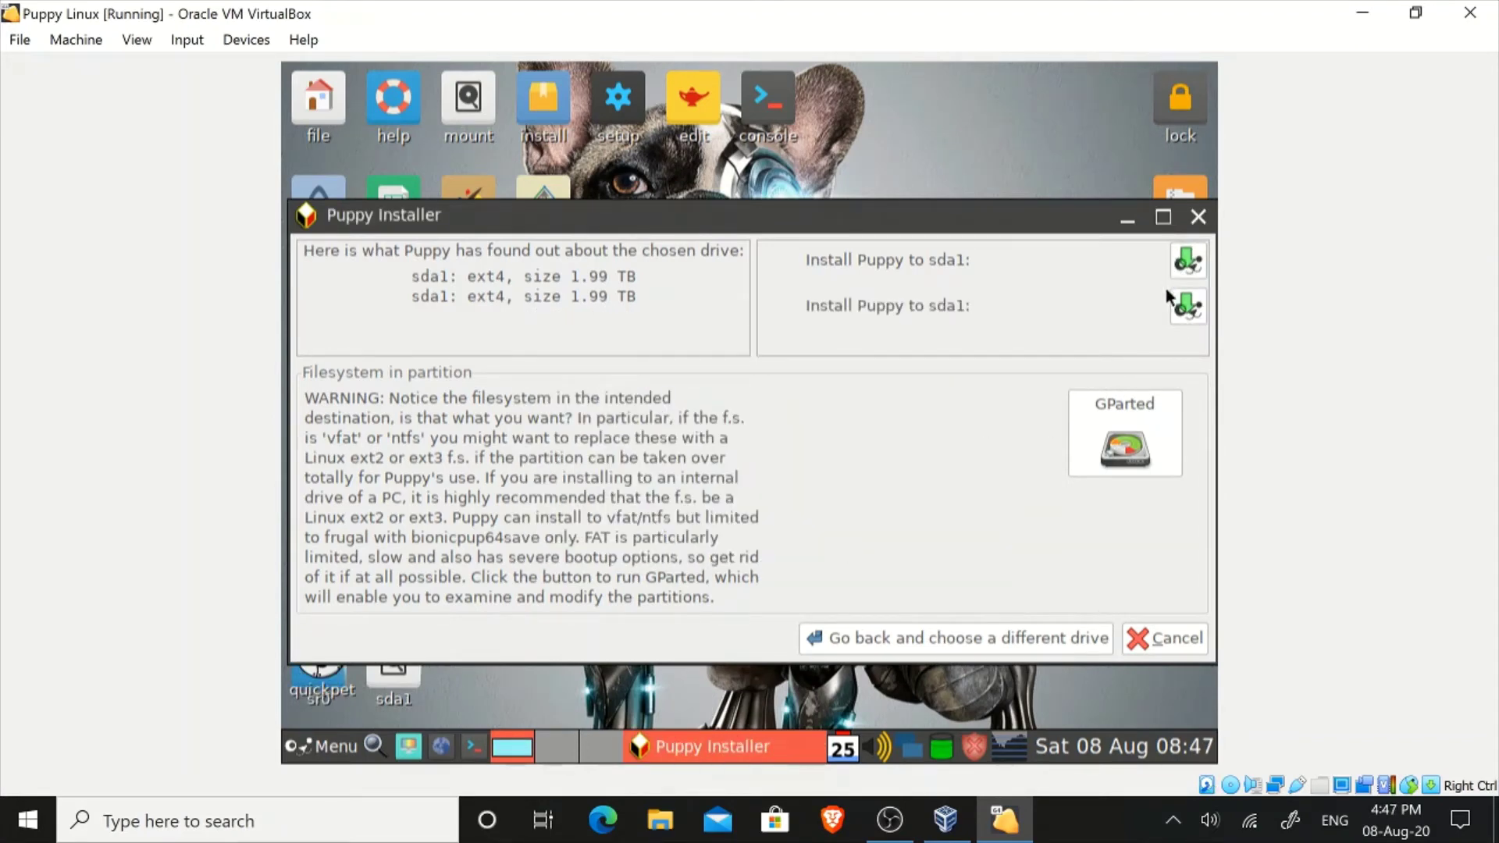
left_click(1187, 261)
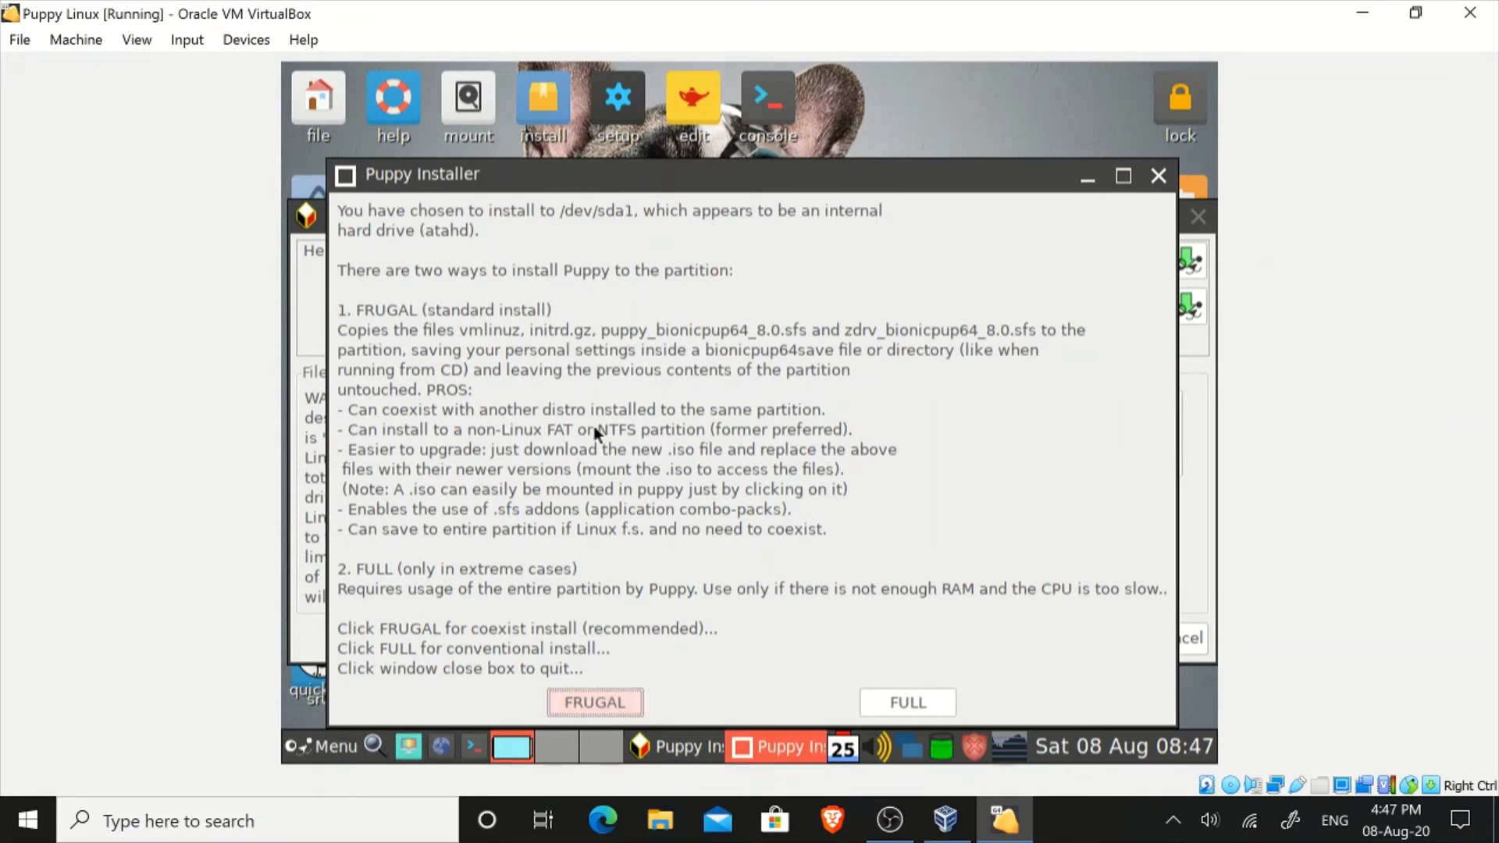
left_click(903, 701)
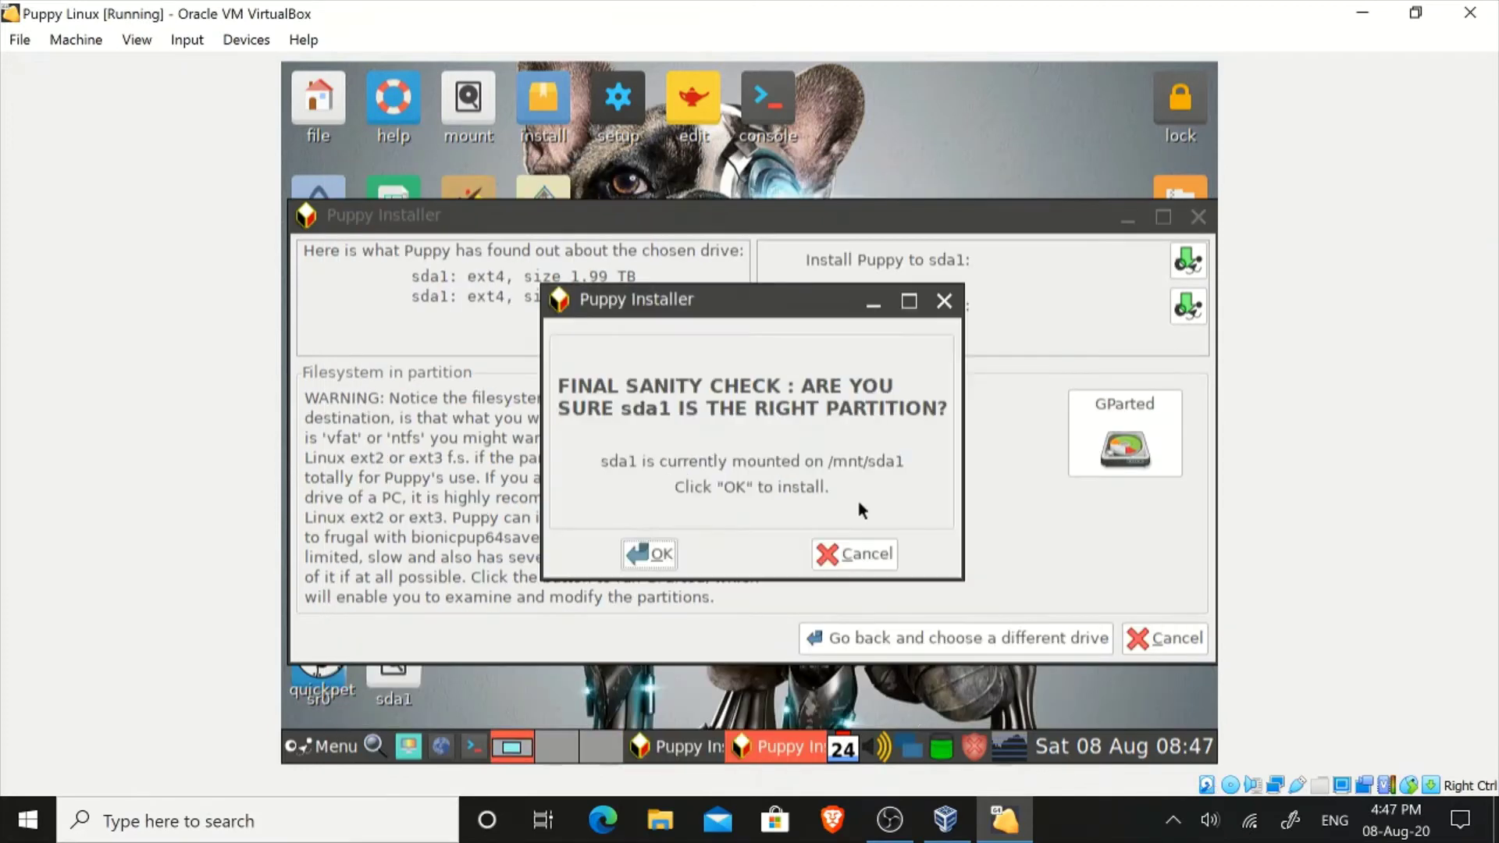
left_click(651, 553)
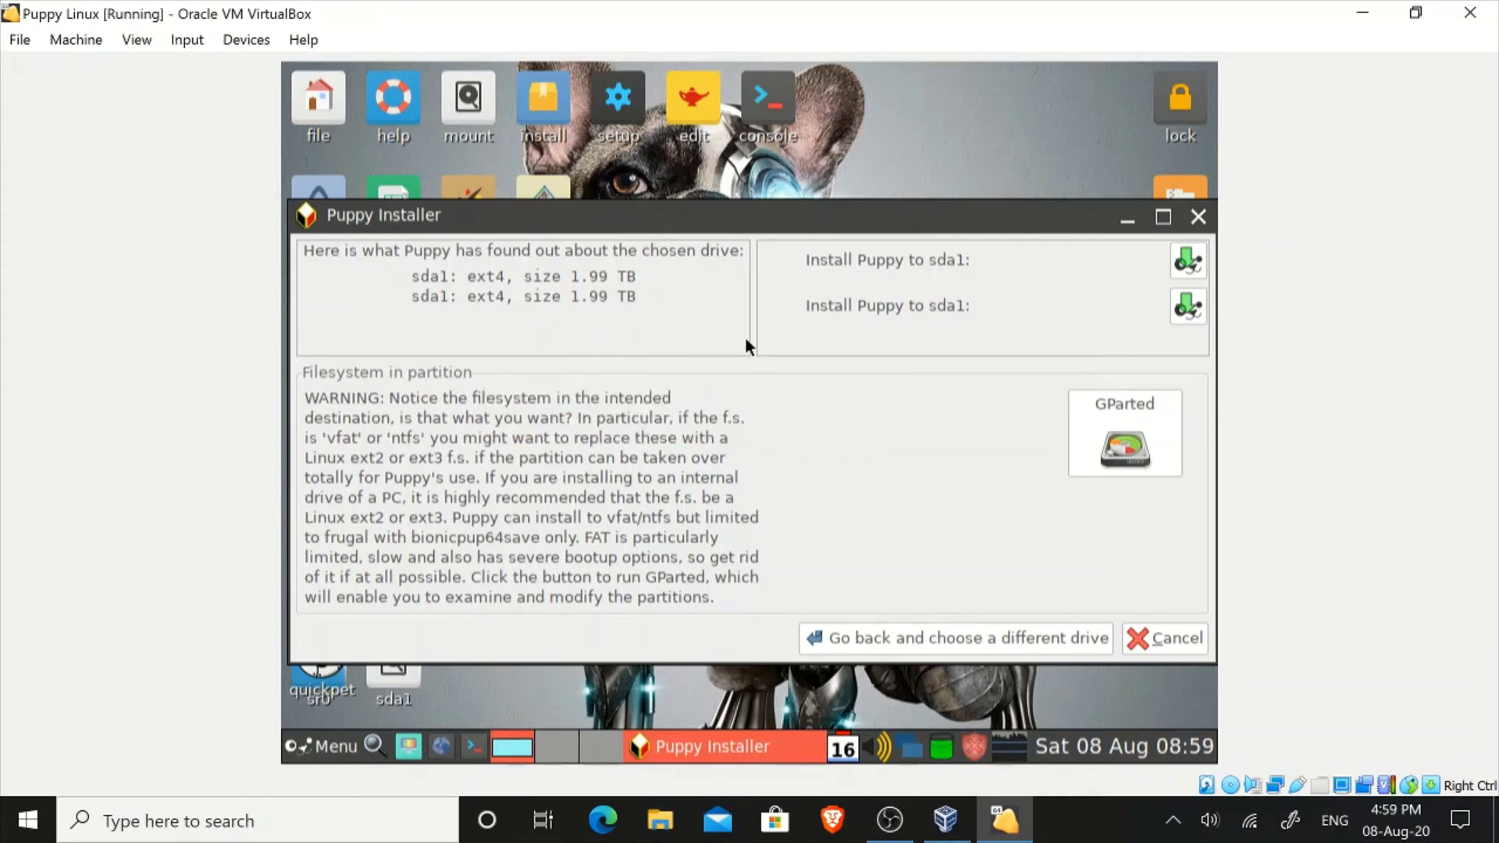
- Install the Grub4Dos boot loader on sda with default options, keeping the detected Bionicpup64 8.0 and Windows entries
left_click(910, 536)
left_click(667, 504)
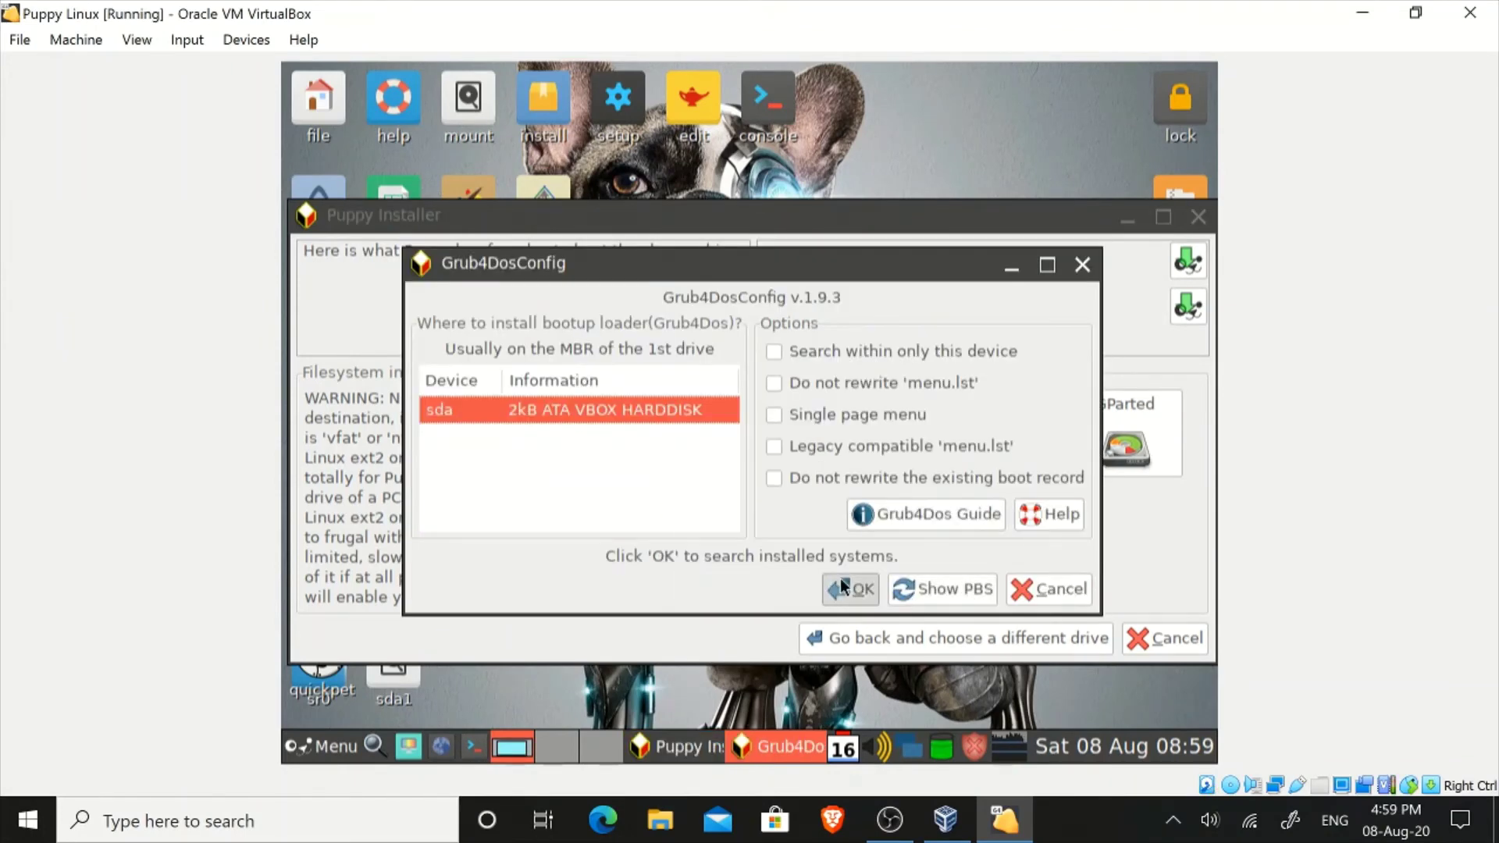
left_click(841, 582)
left_click(737, 545)
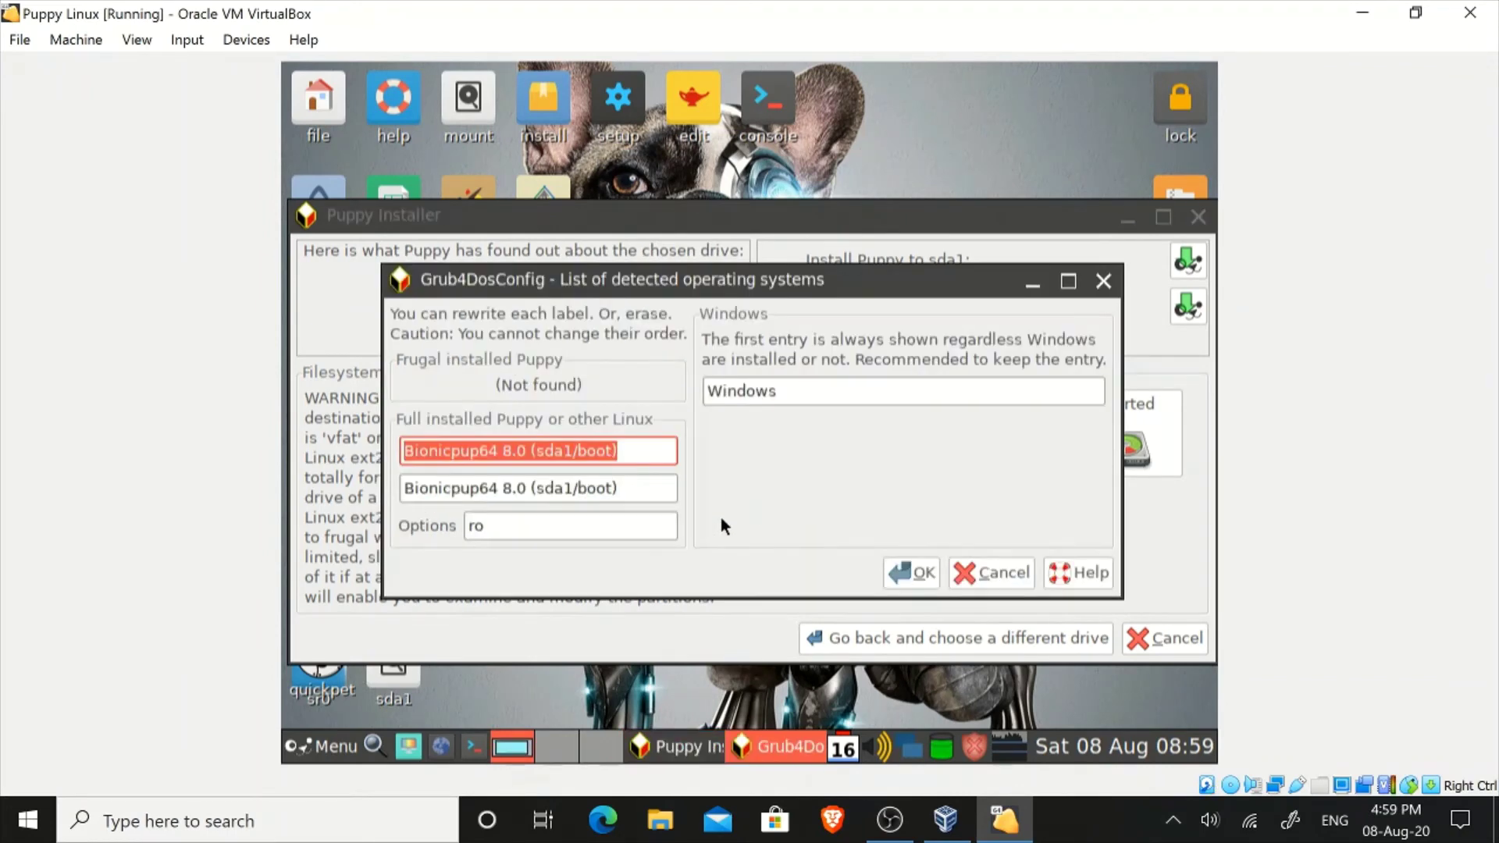
left_click(908, 572)
left_click(864, 495)
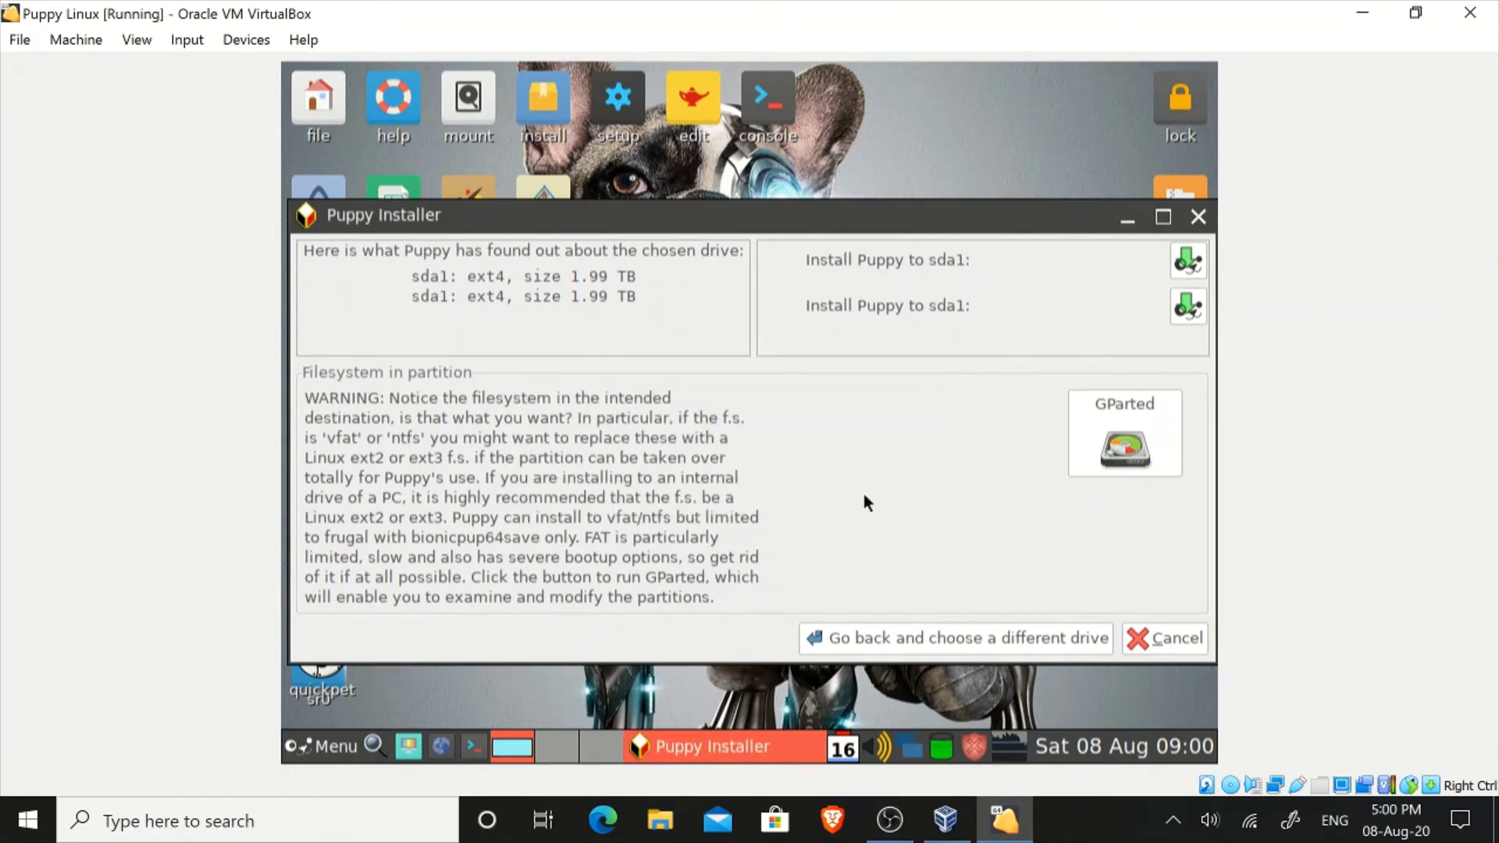
- Acknowledge the final installation notice and close the remaining Puppy Installer windows
left_click(937, 583)
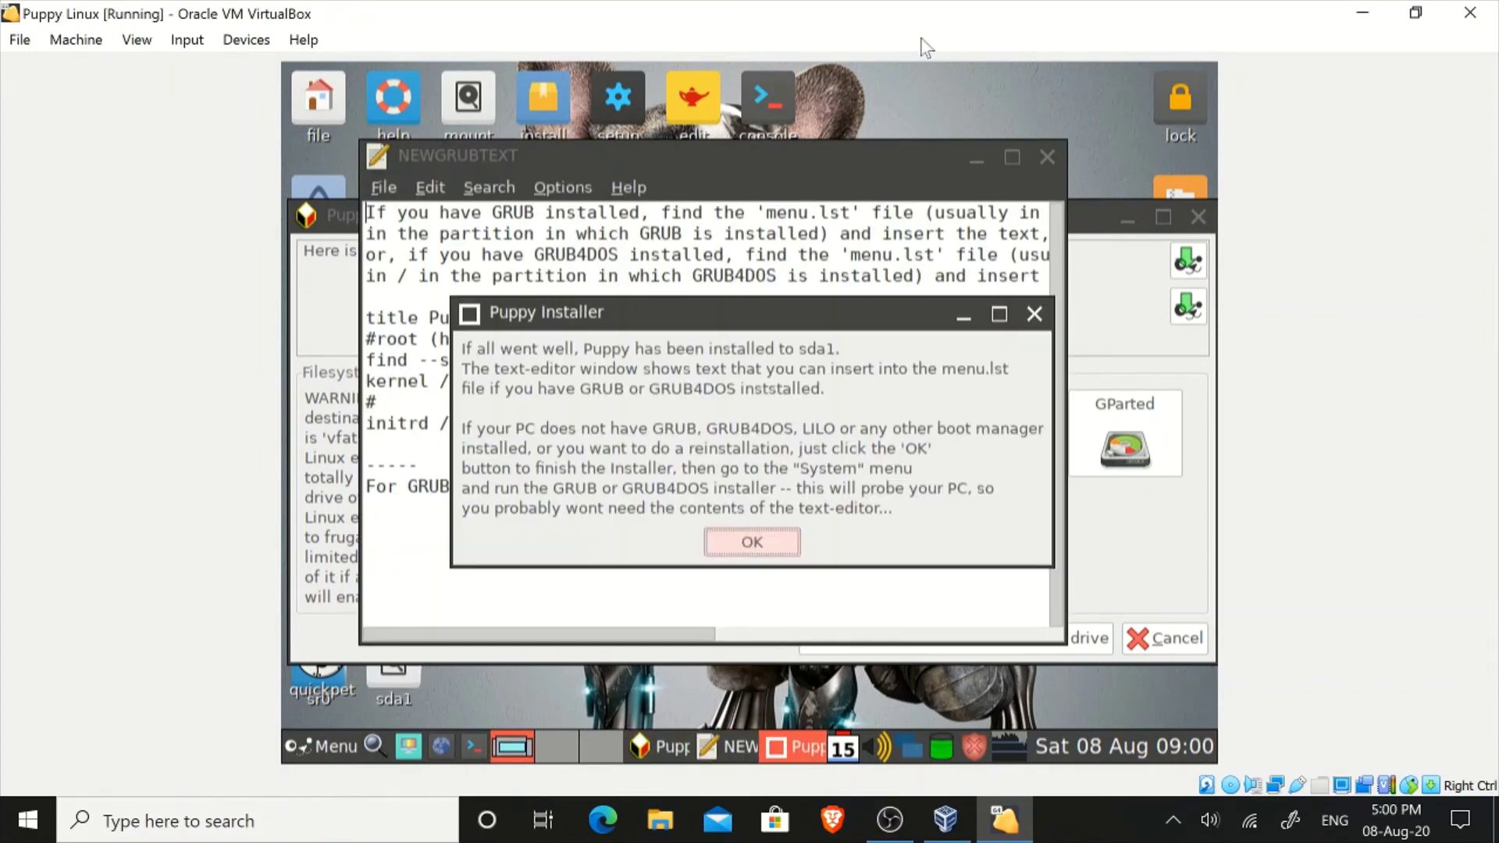
left_click(761, 538)
left_click(1199, 217)
- Reboot Puppy without saving the session
left_click(328, 746)
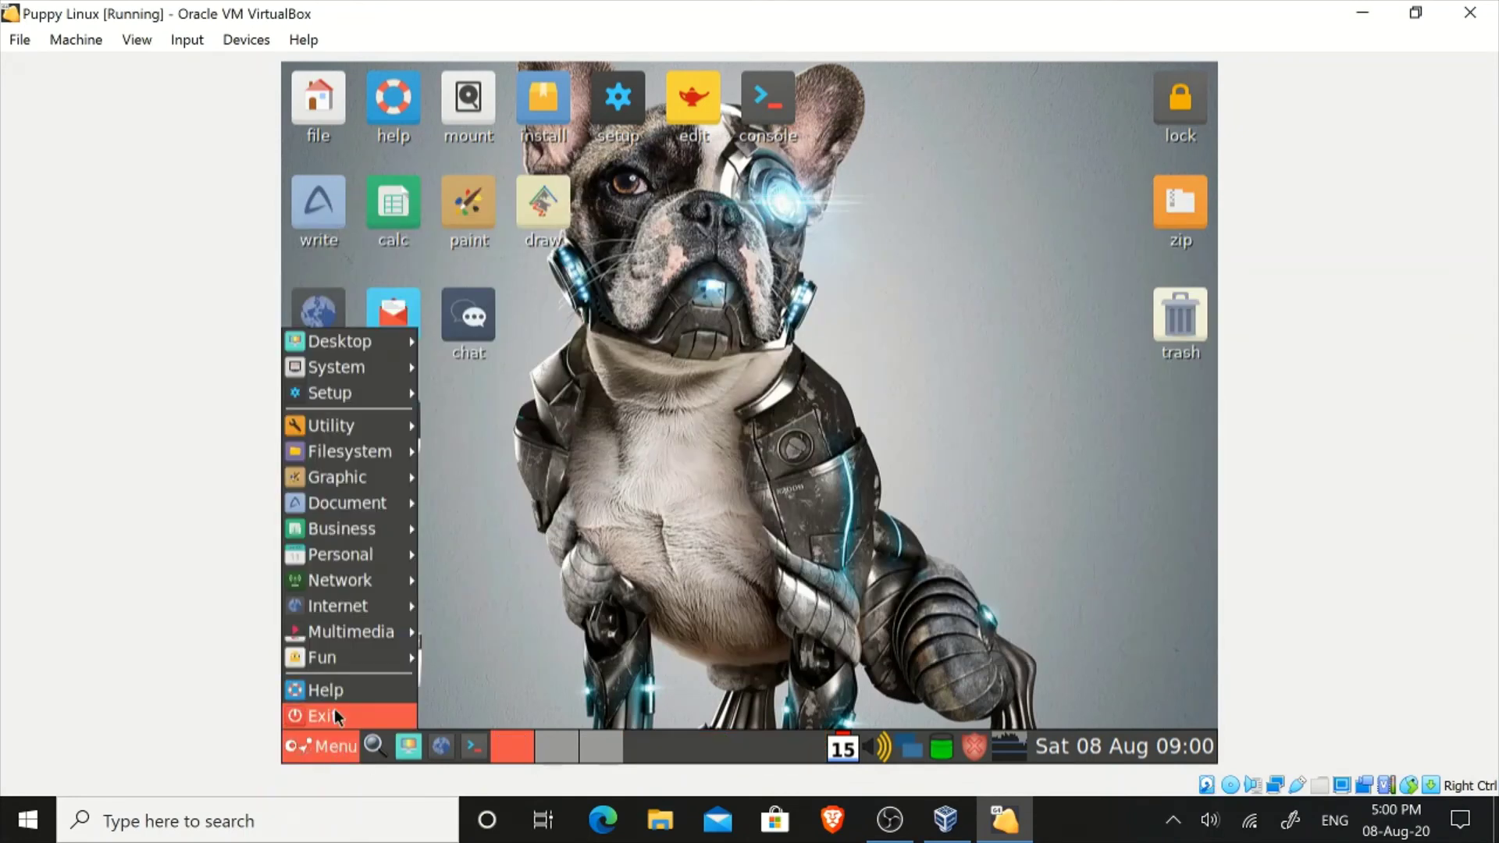
left_click(697, 478)
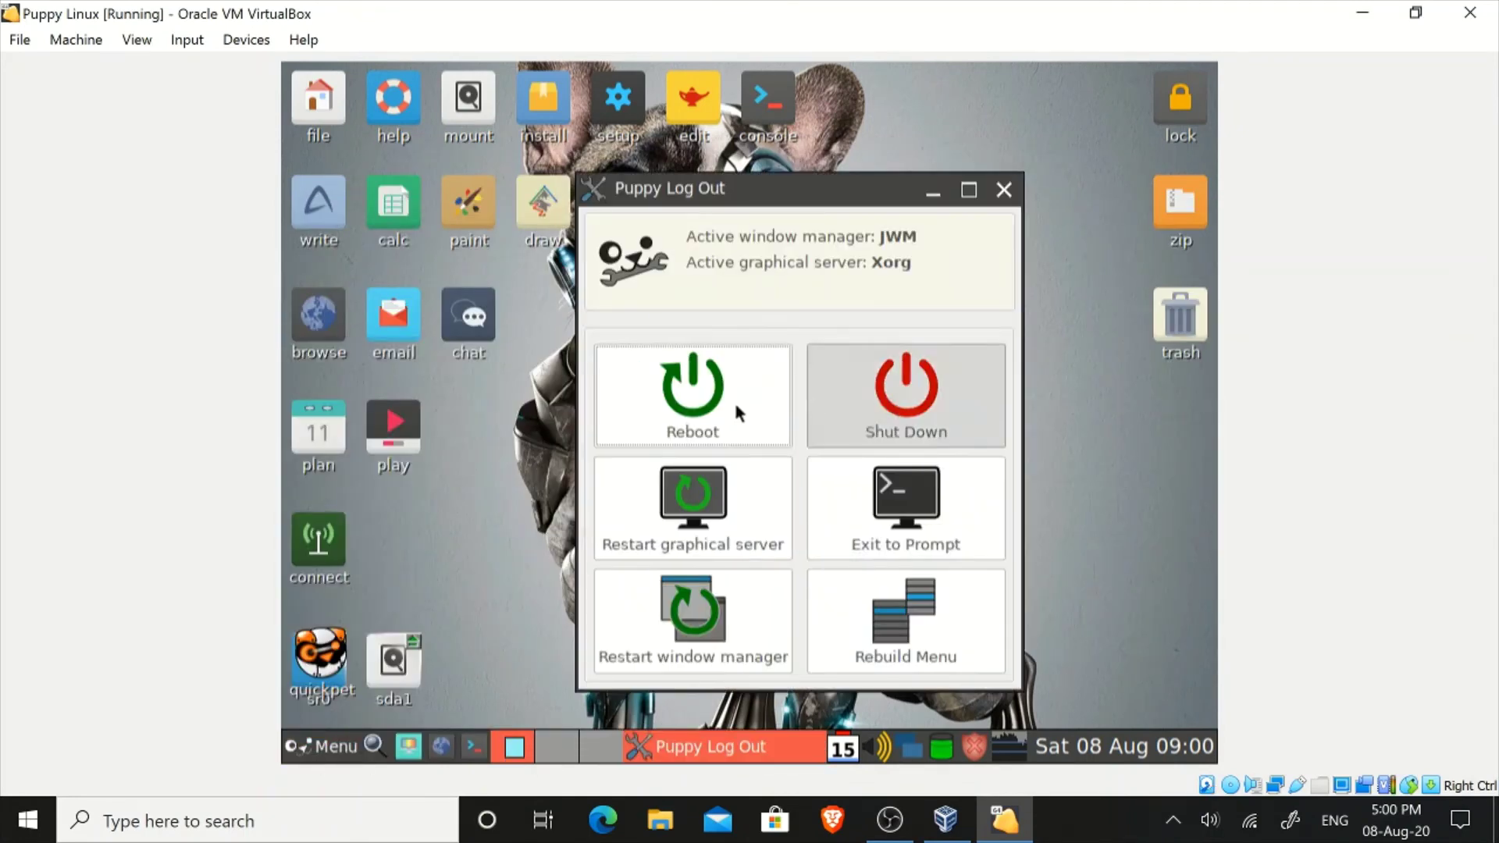
left_click(691, 405)
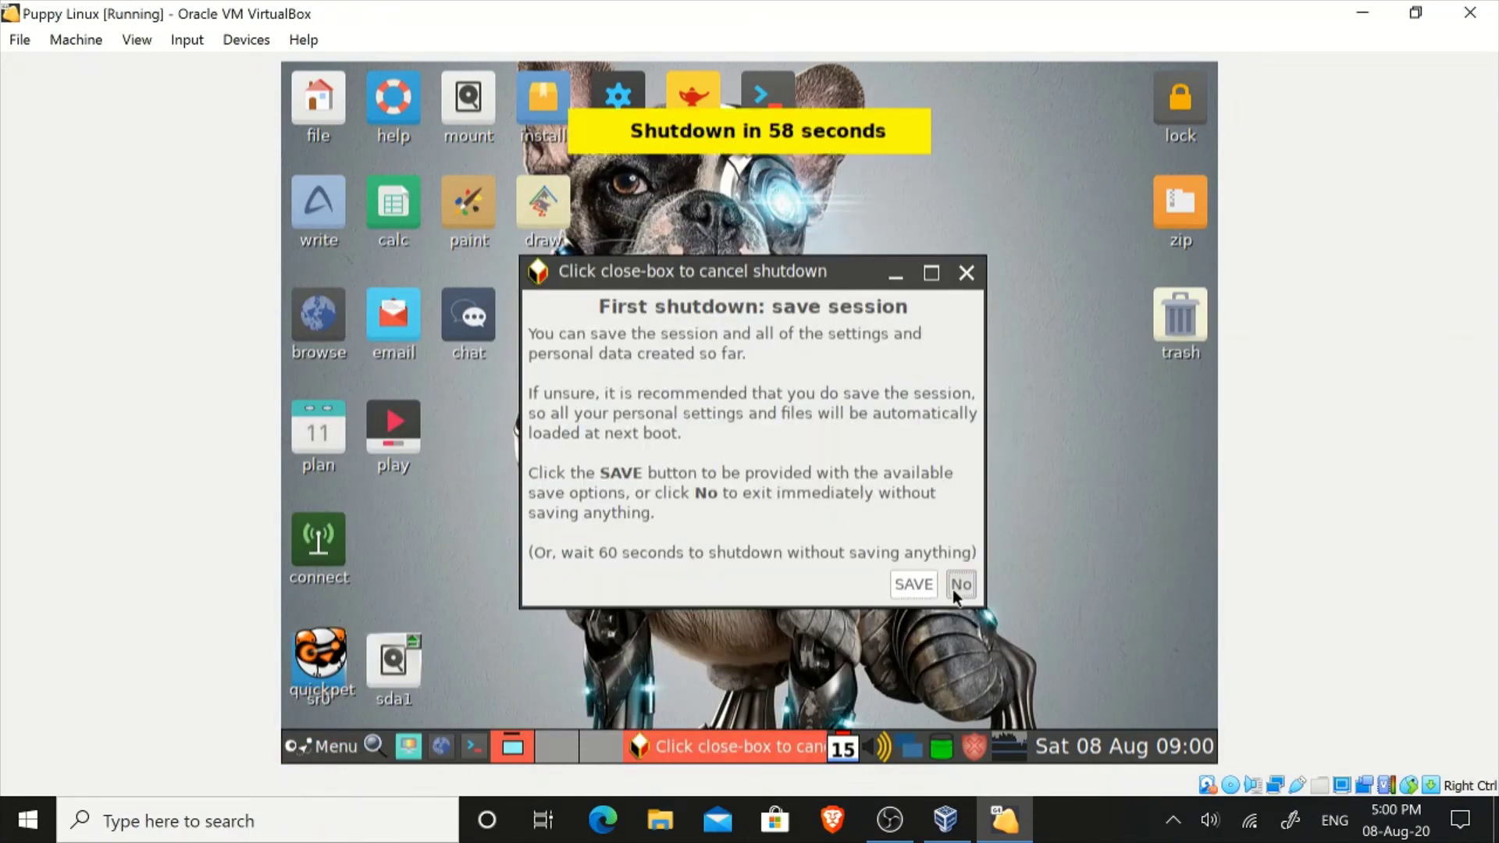
left_click(952, 588)
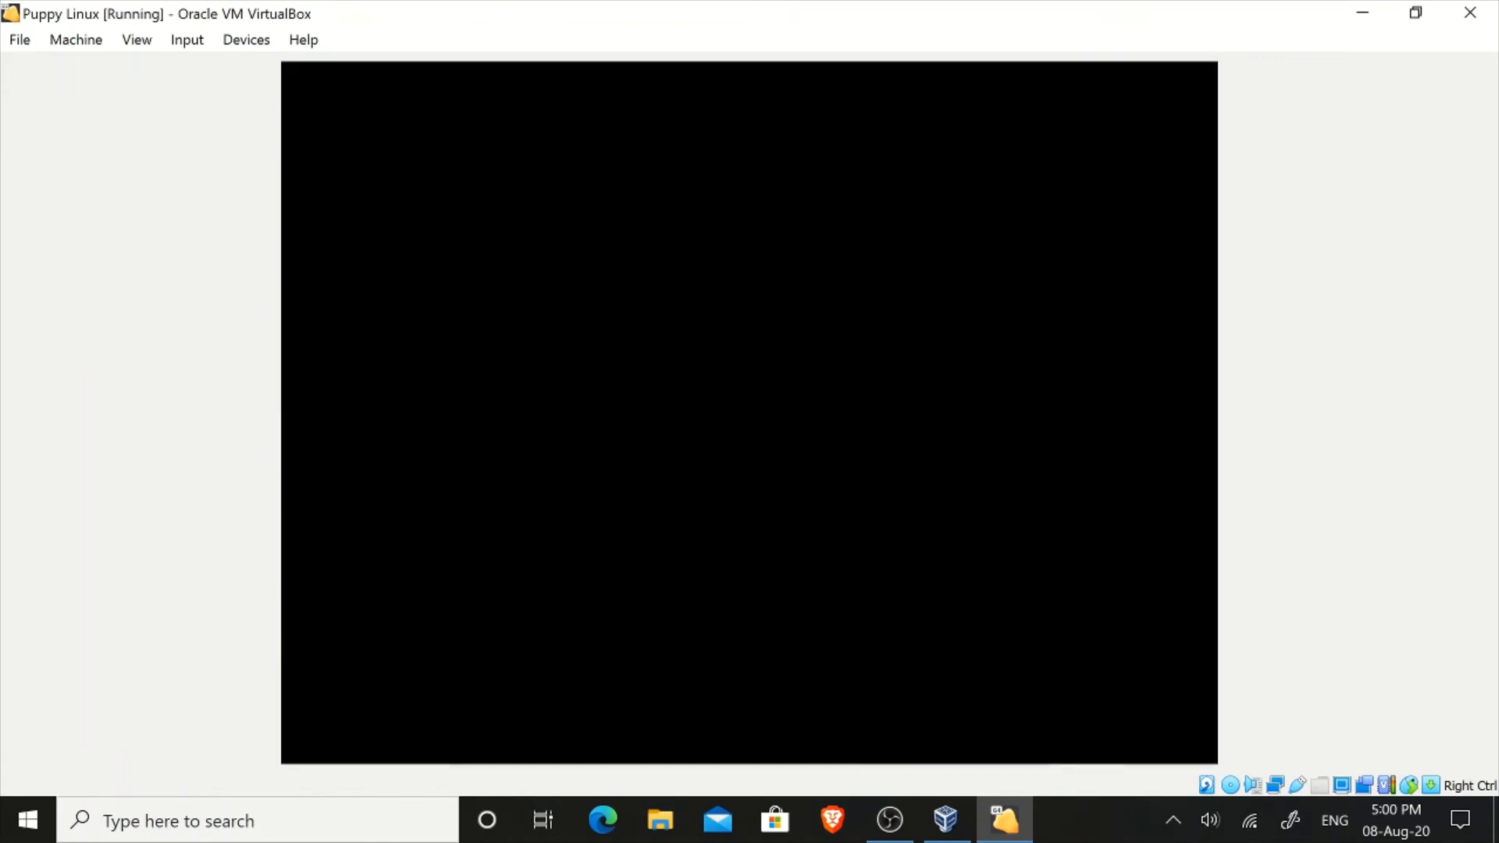
- Boot the first Bionicpup64 8.0 (sda1/boot) entry and decline creating a swap file
left_click(1369, 746)
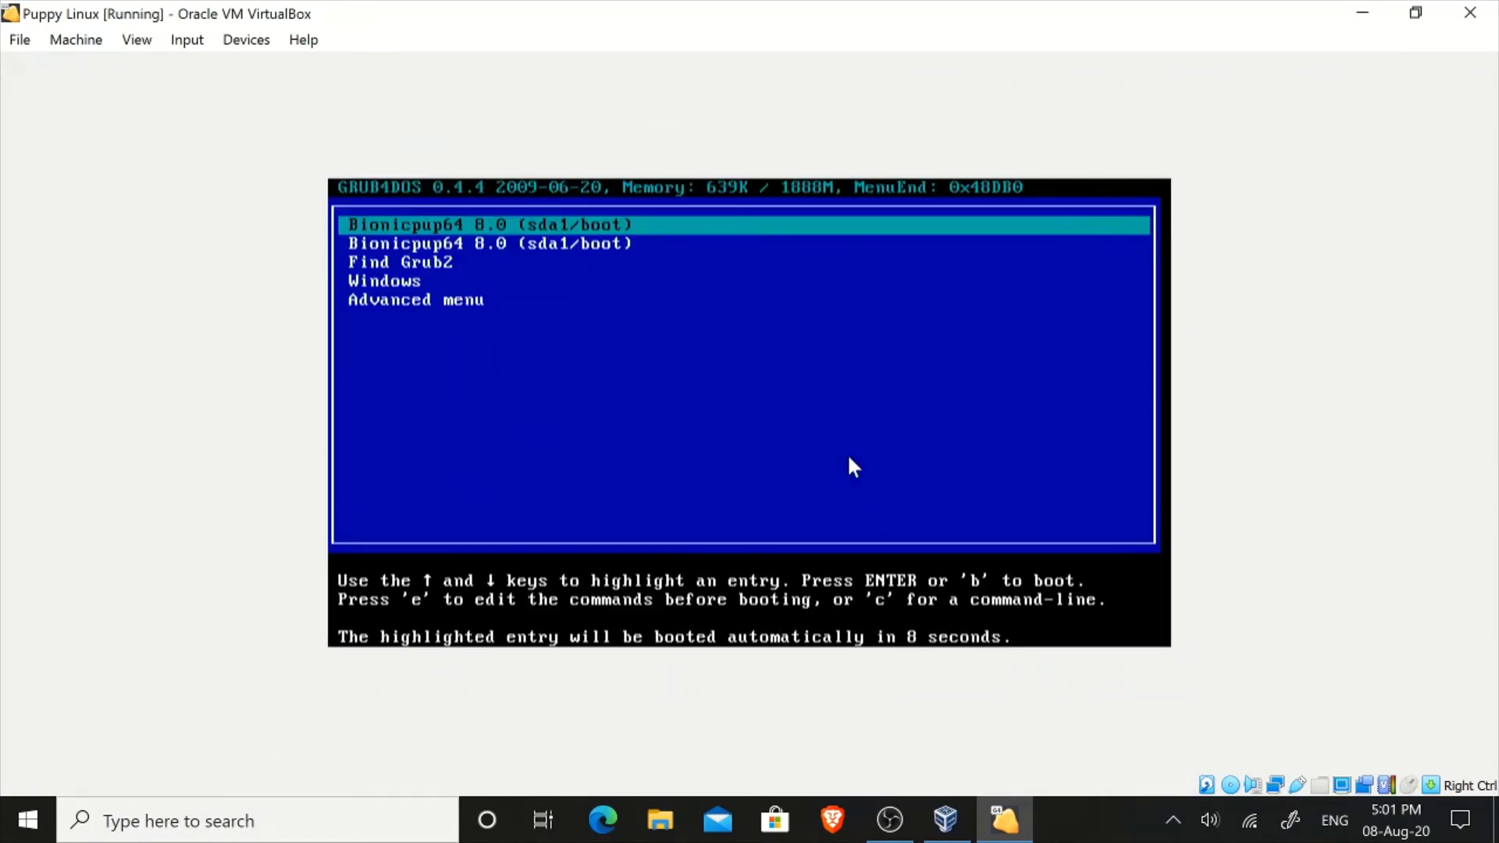
key("Return")
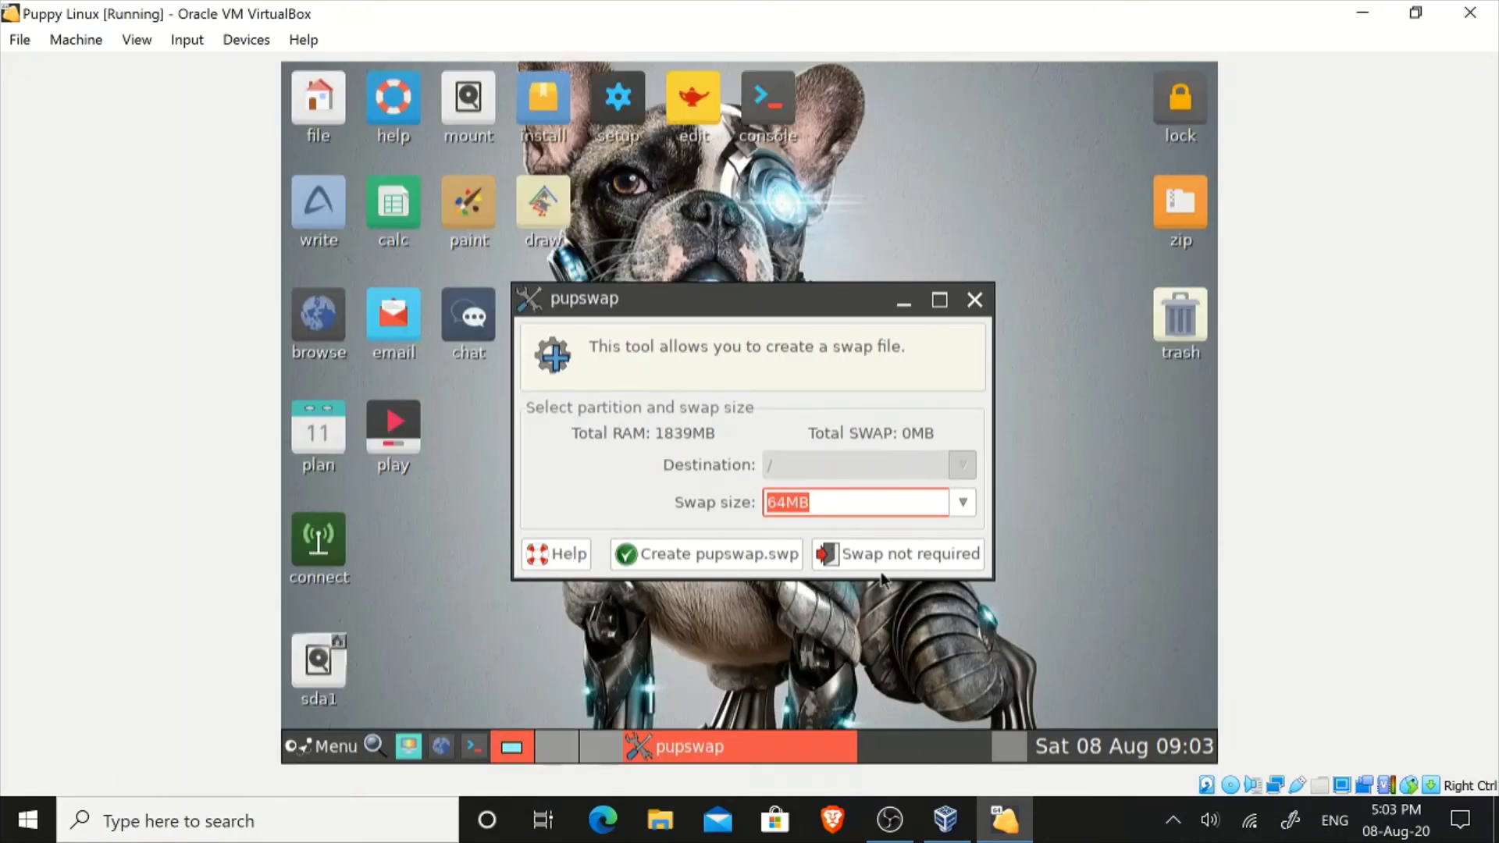
left_click(884, 556)
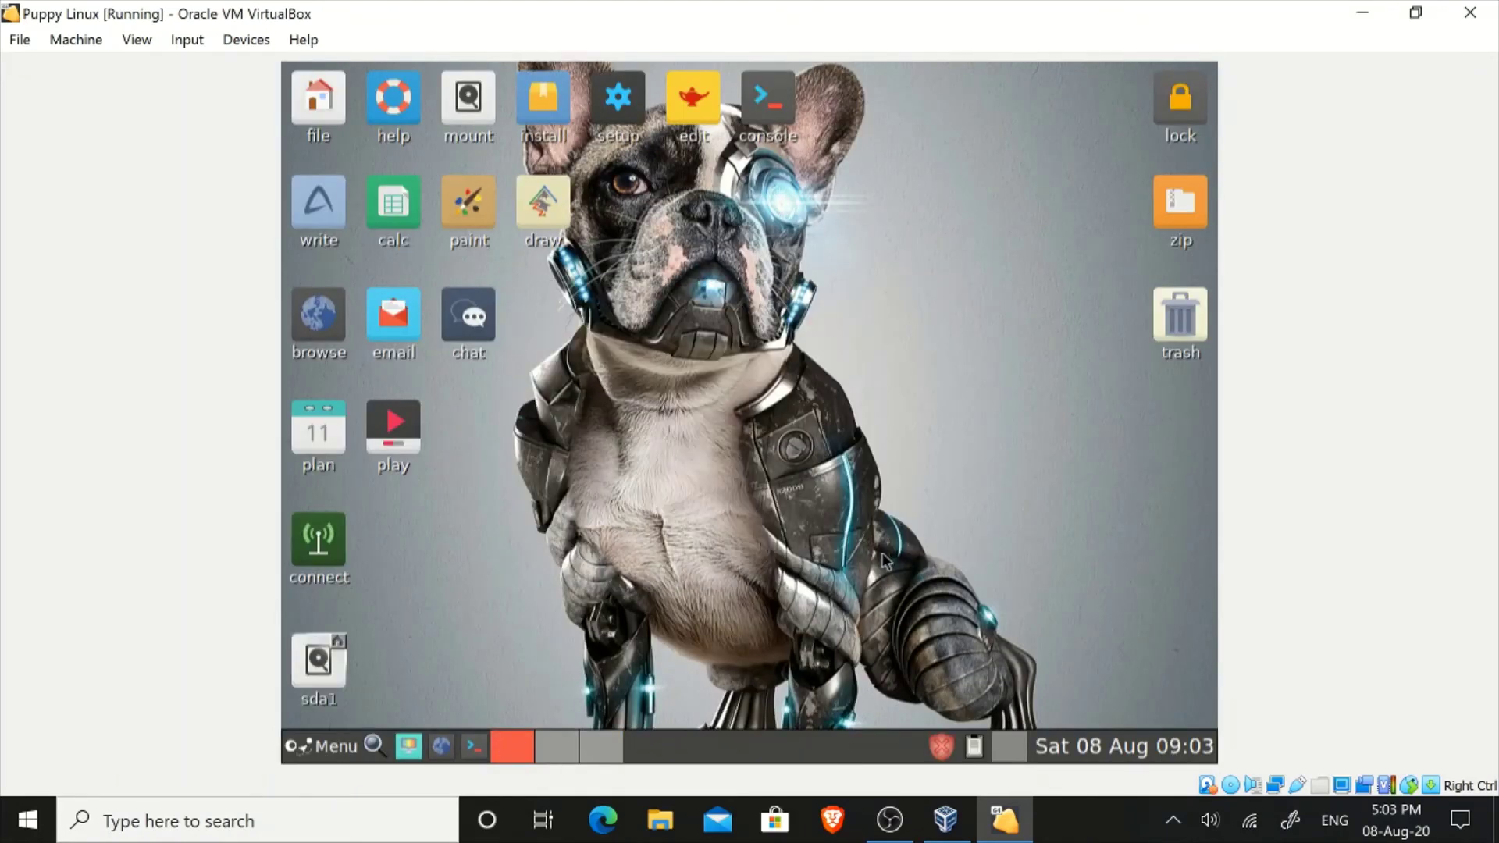
- Set the time zone to Asia/Kuala_Lumpur in Quick Setup, accept the settings and close the Welcome window
left_click(329, 749)
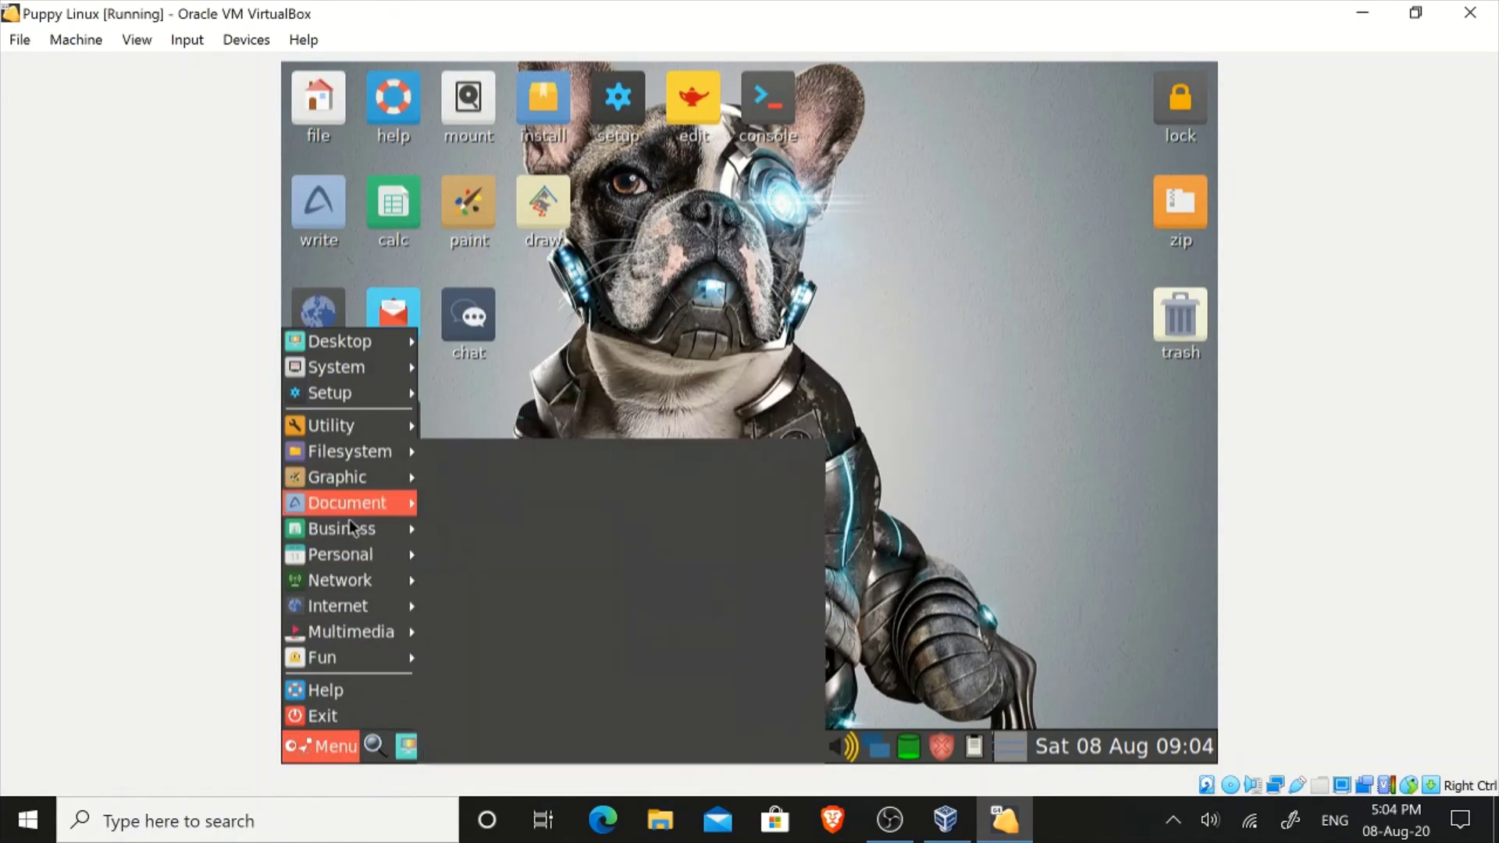
left_click(321, 743)
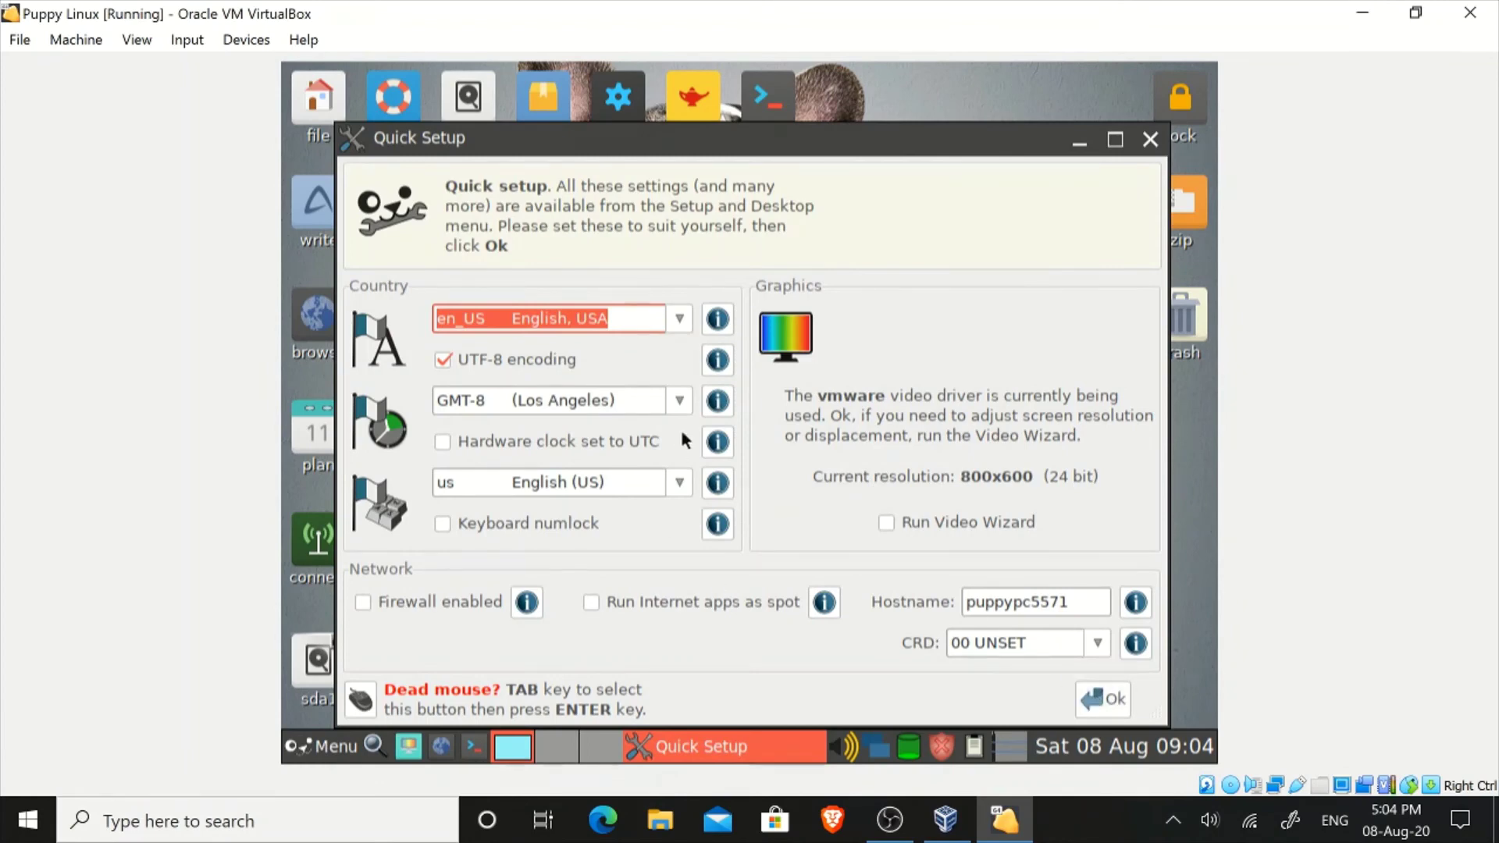
left_click(669, 405)
left_click_drag(682, 462, 687, 574)
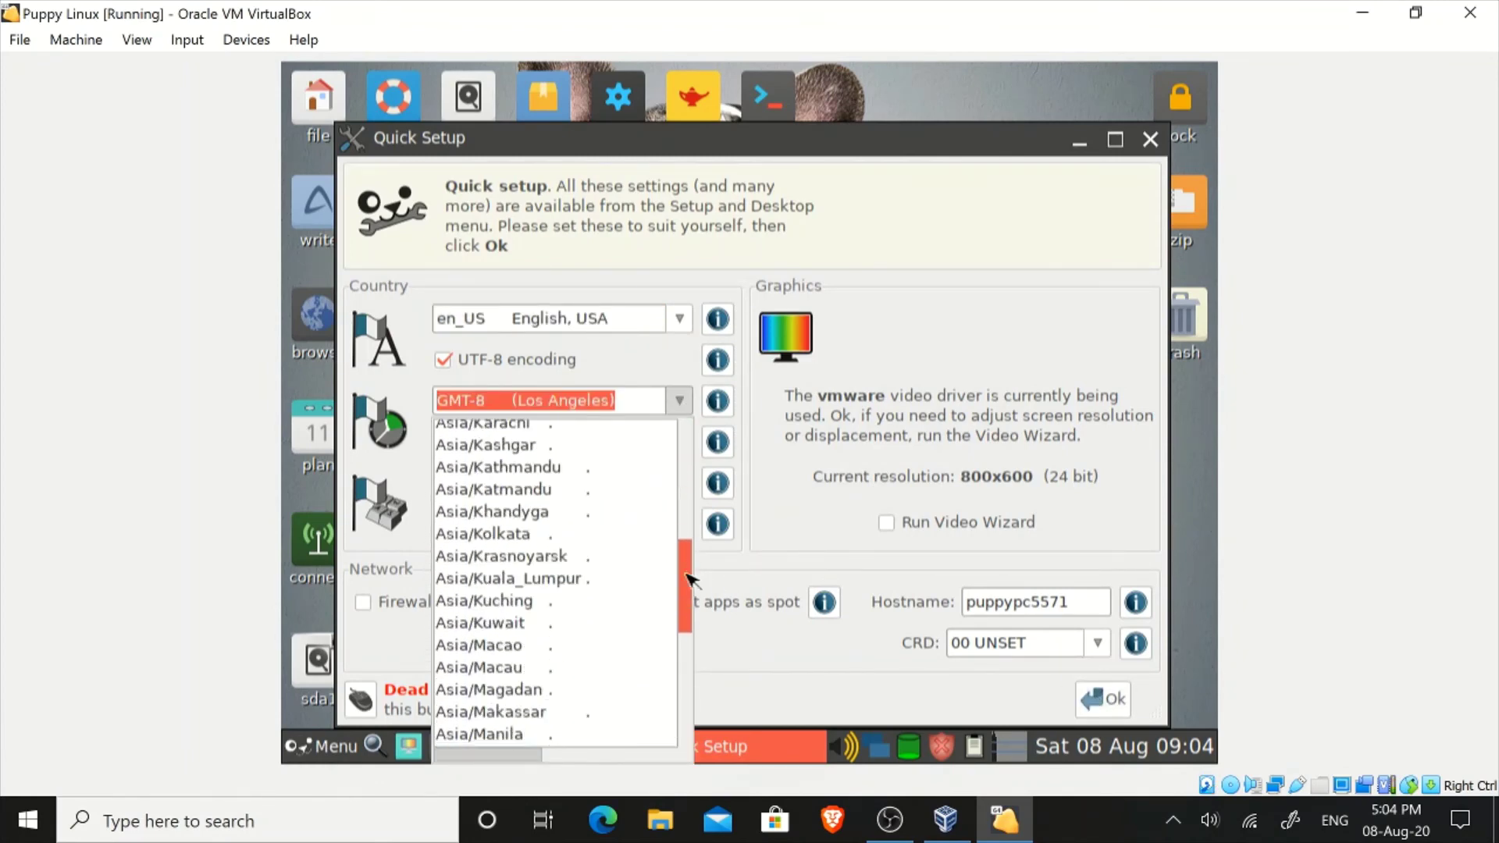
left_click(592, 580)
left_click(1100, 696)
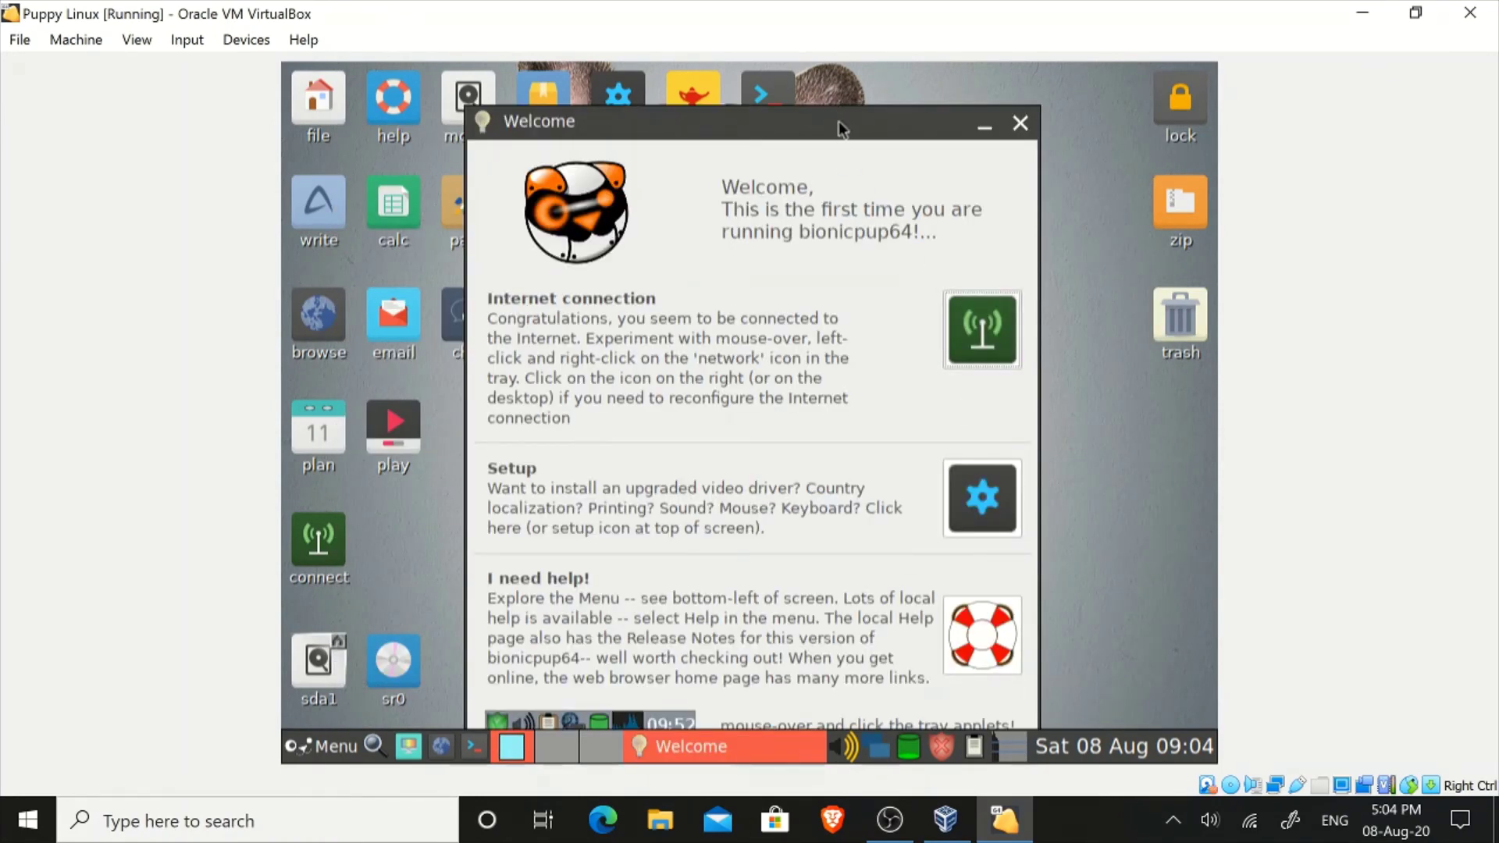
left_click_drag(819, 120, 853, 57)
left_click(1063, 81)
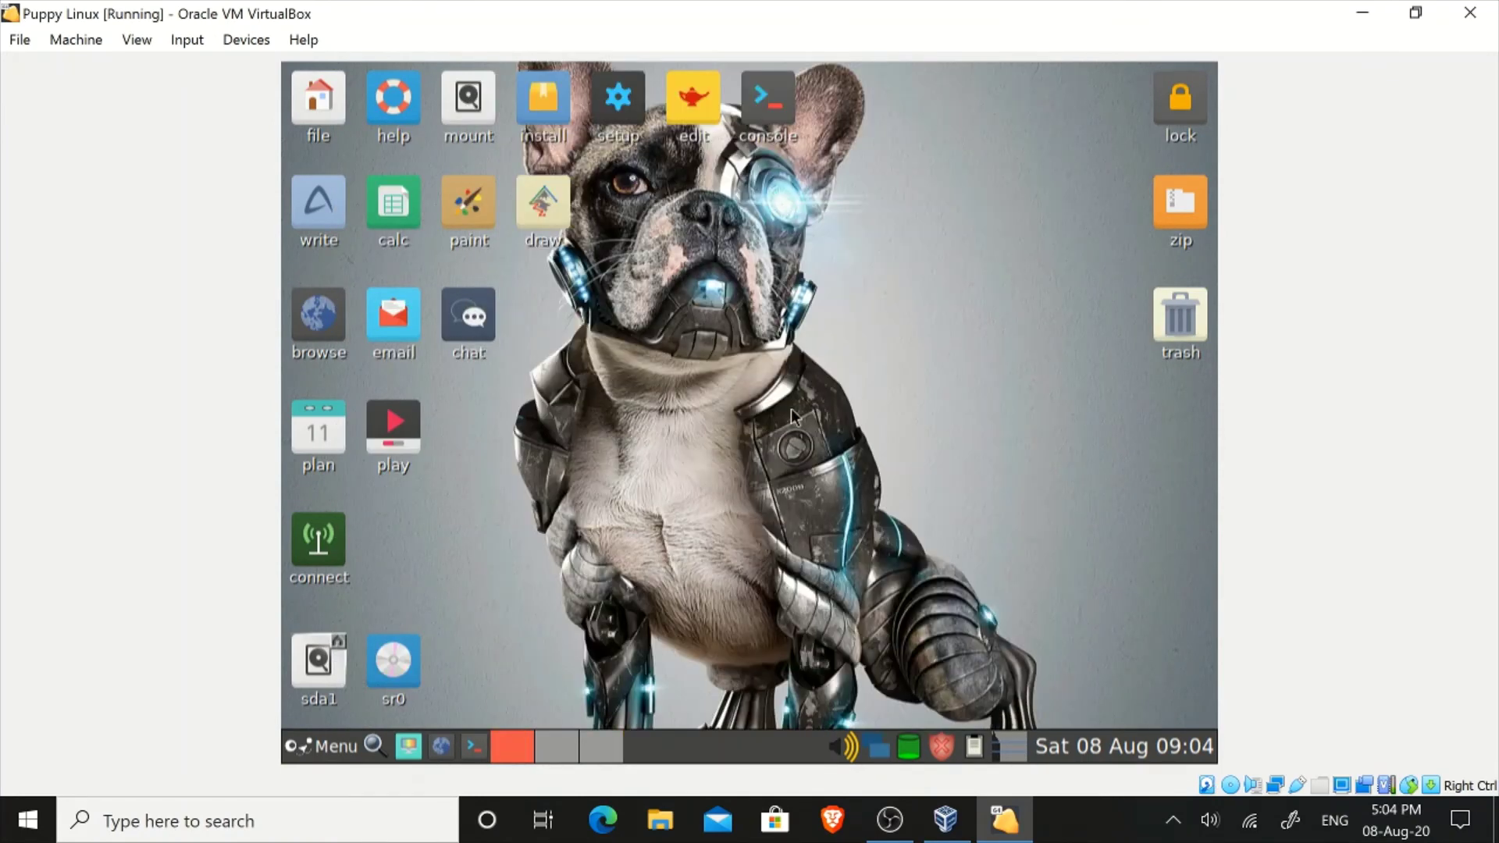
- Look through the application categories in Puppy's main menu, including the Desktop tools
left_click(336, 746)
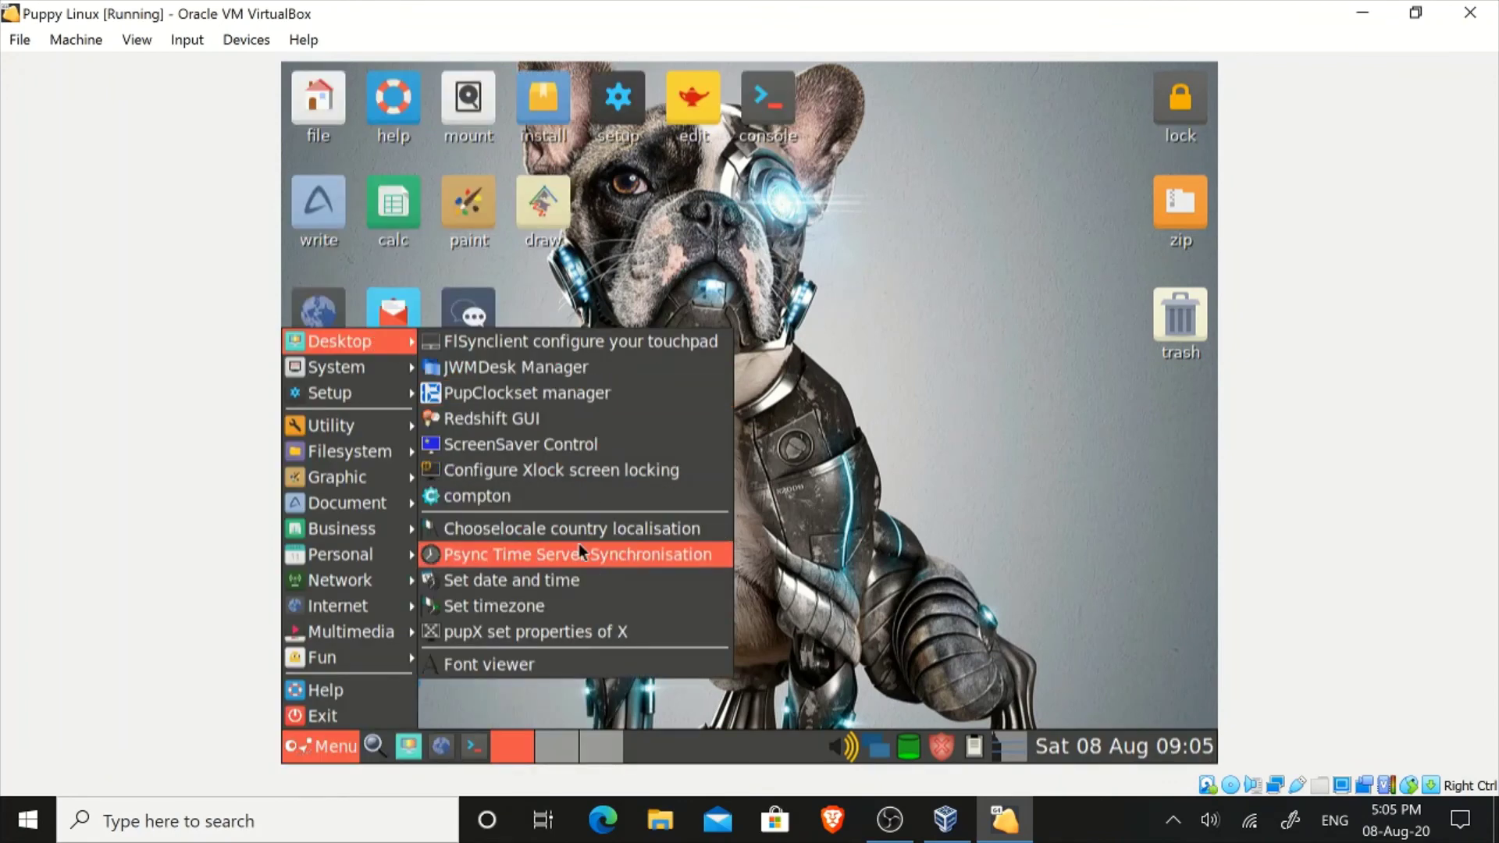
mouse_move(324, 624)
left_click(484, 552)
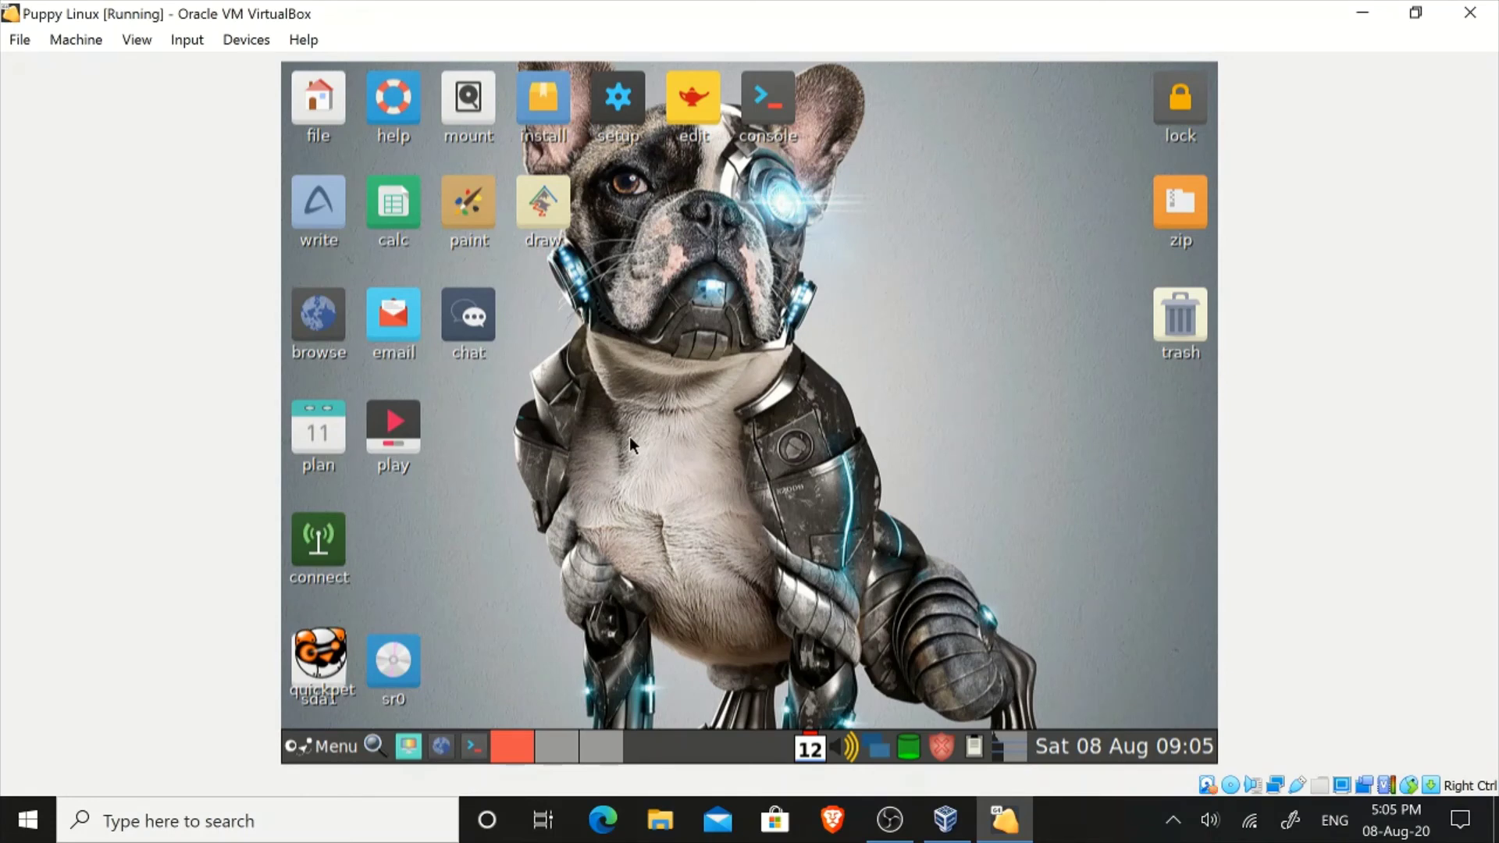
- Open the Pale Moon browser in Puppy and load youtube.com
left_click(444, 746)
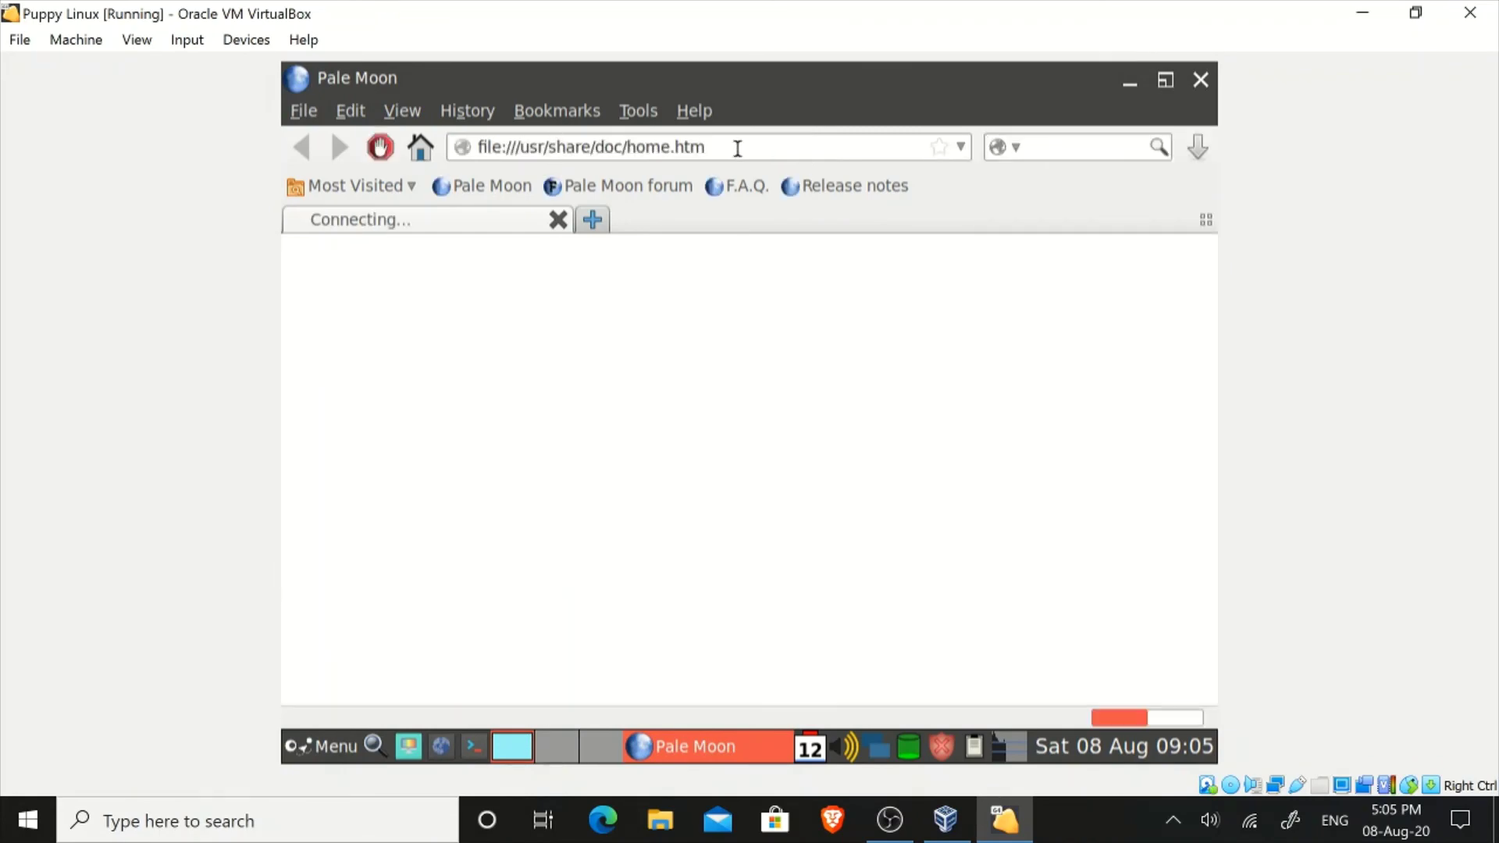
left_click(1077, 465)
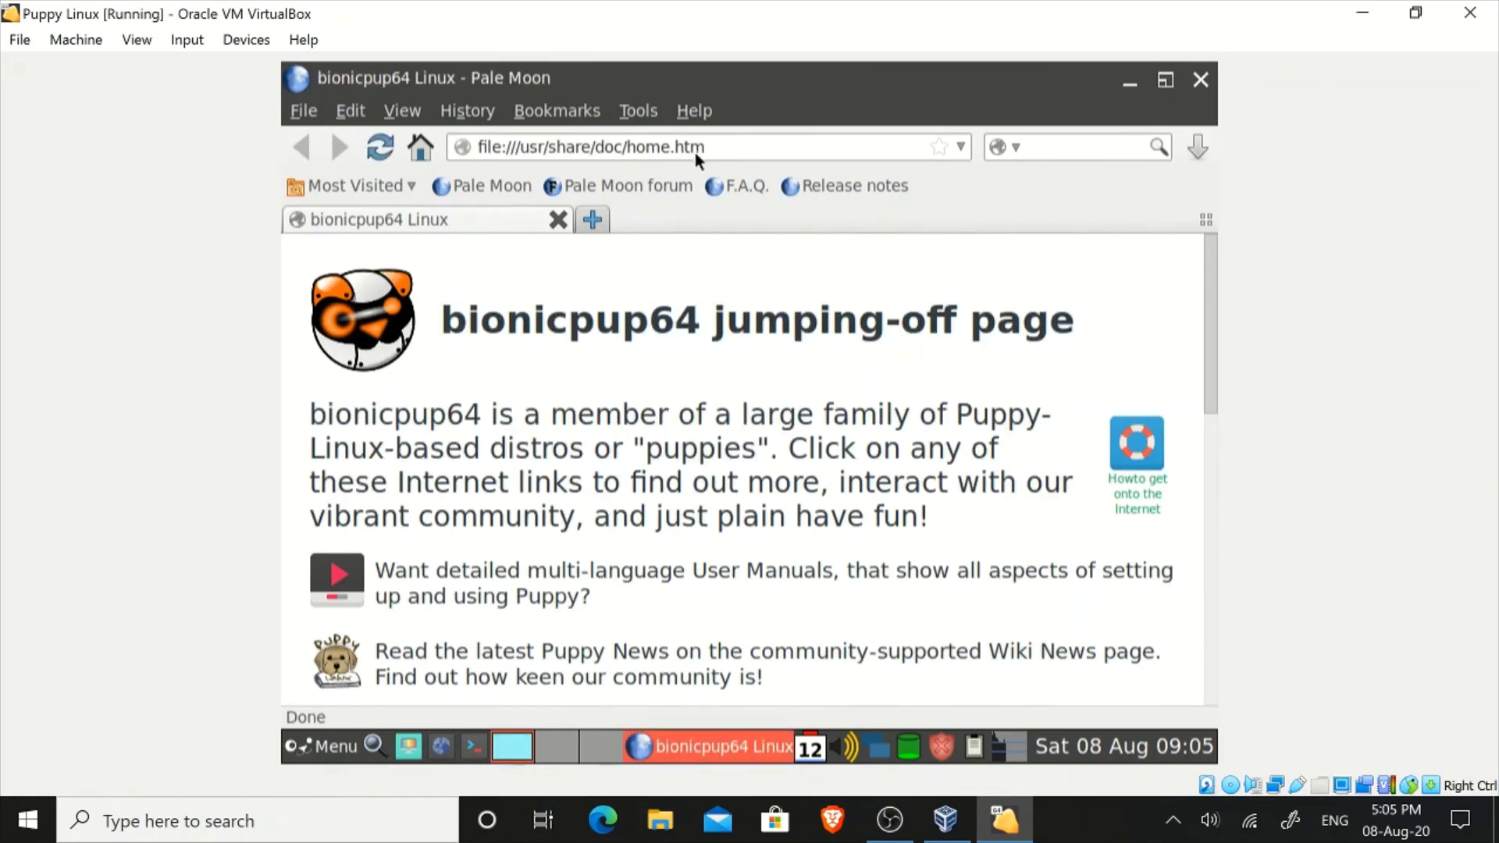
left_click(717, 153)
type("youtube.com")
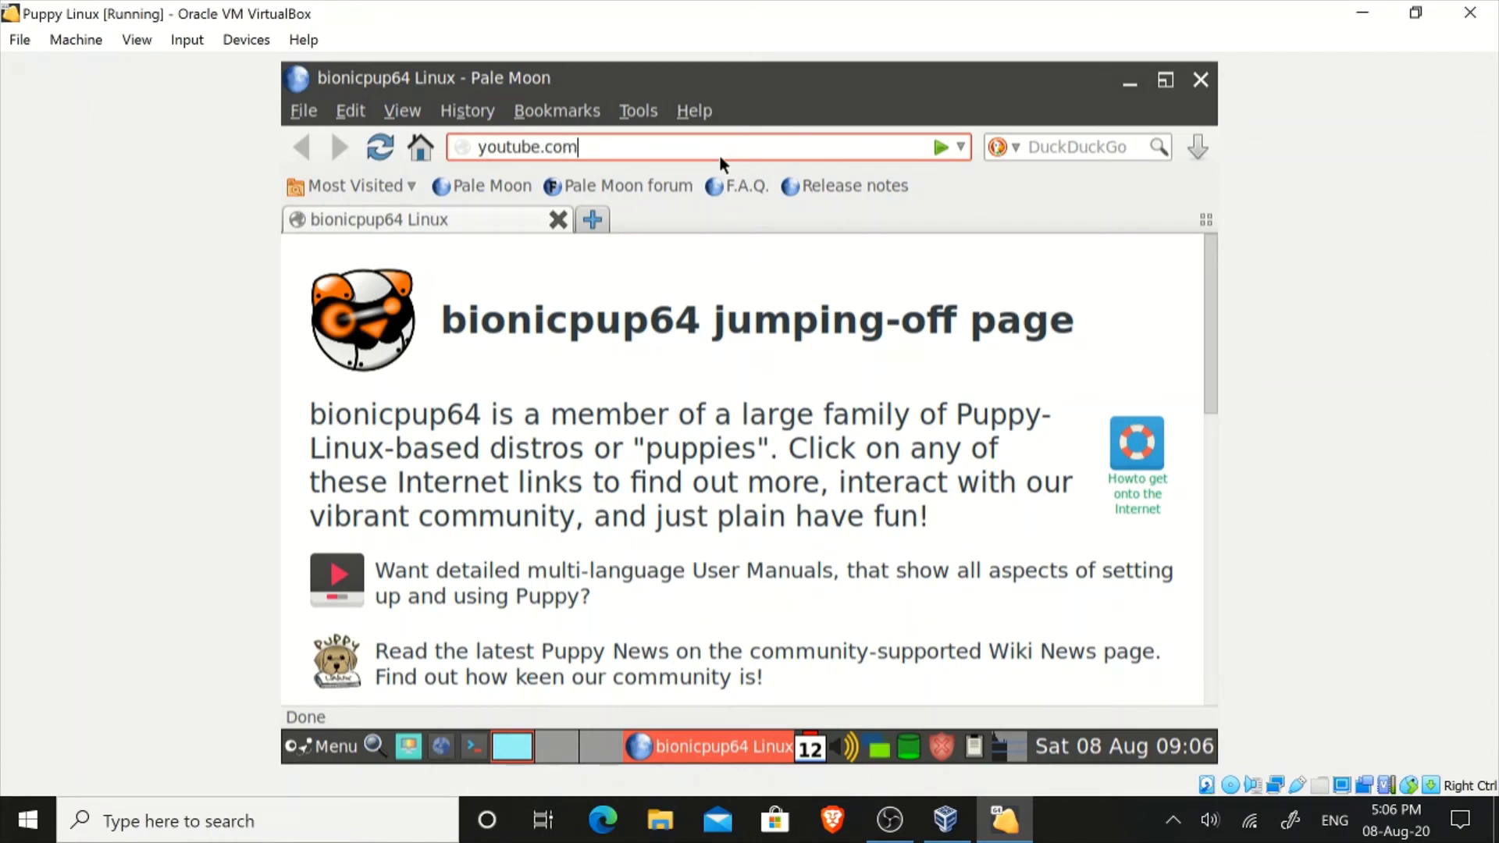
key("Return")
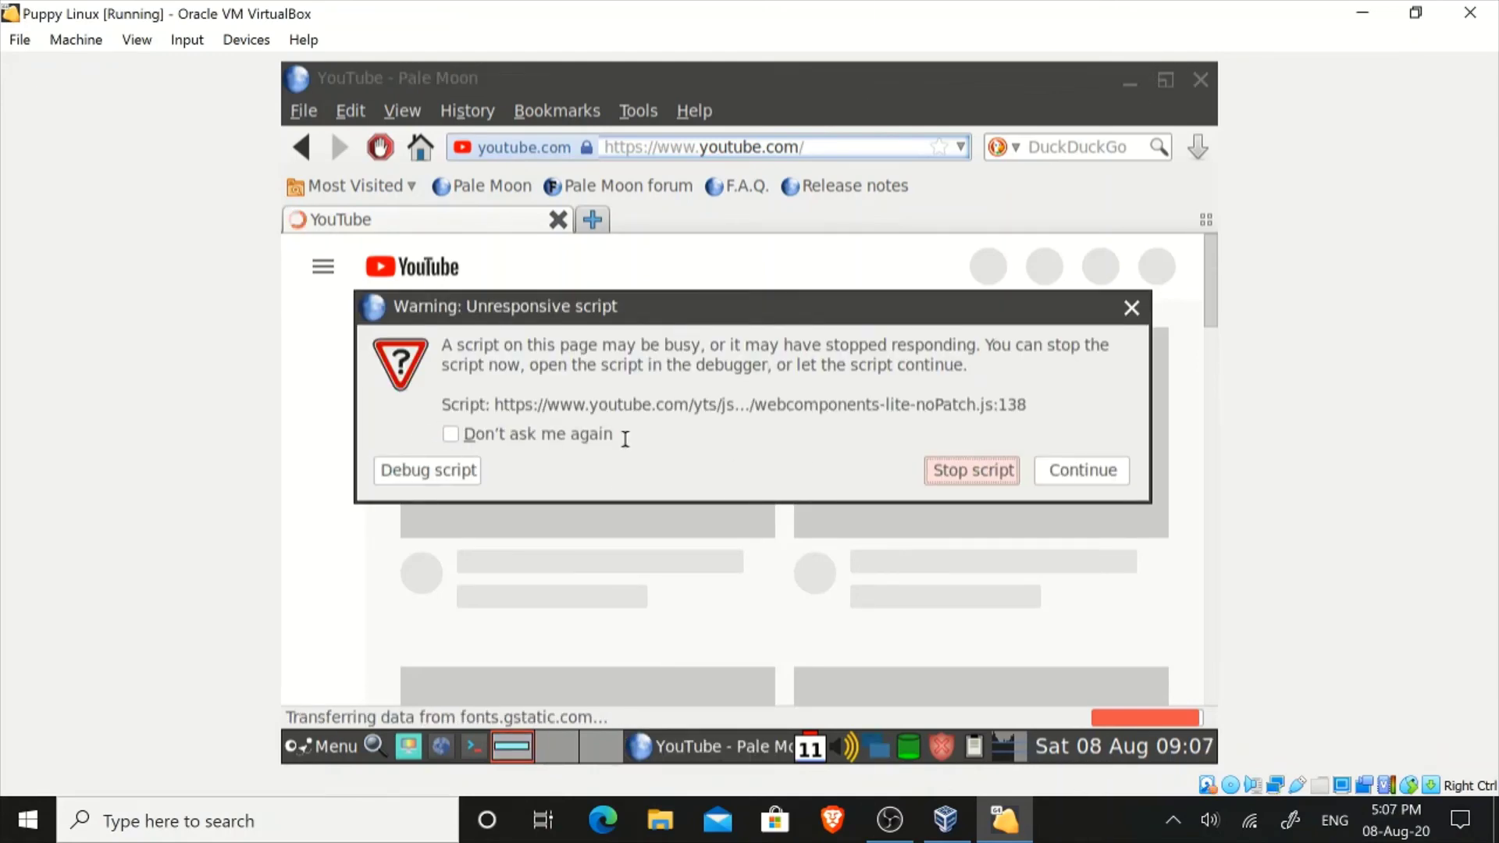
- Dismiss the unresponsive script and low battery warnings, check the YouTube page and close Pale Moon
left_click(1095, 472)
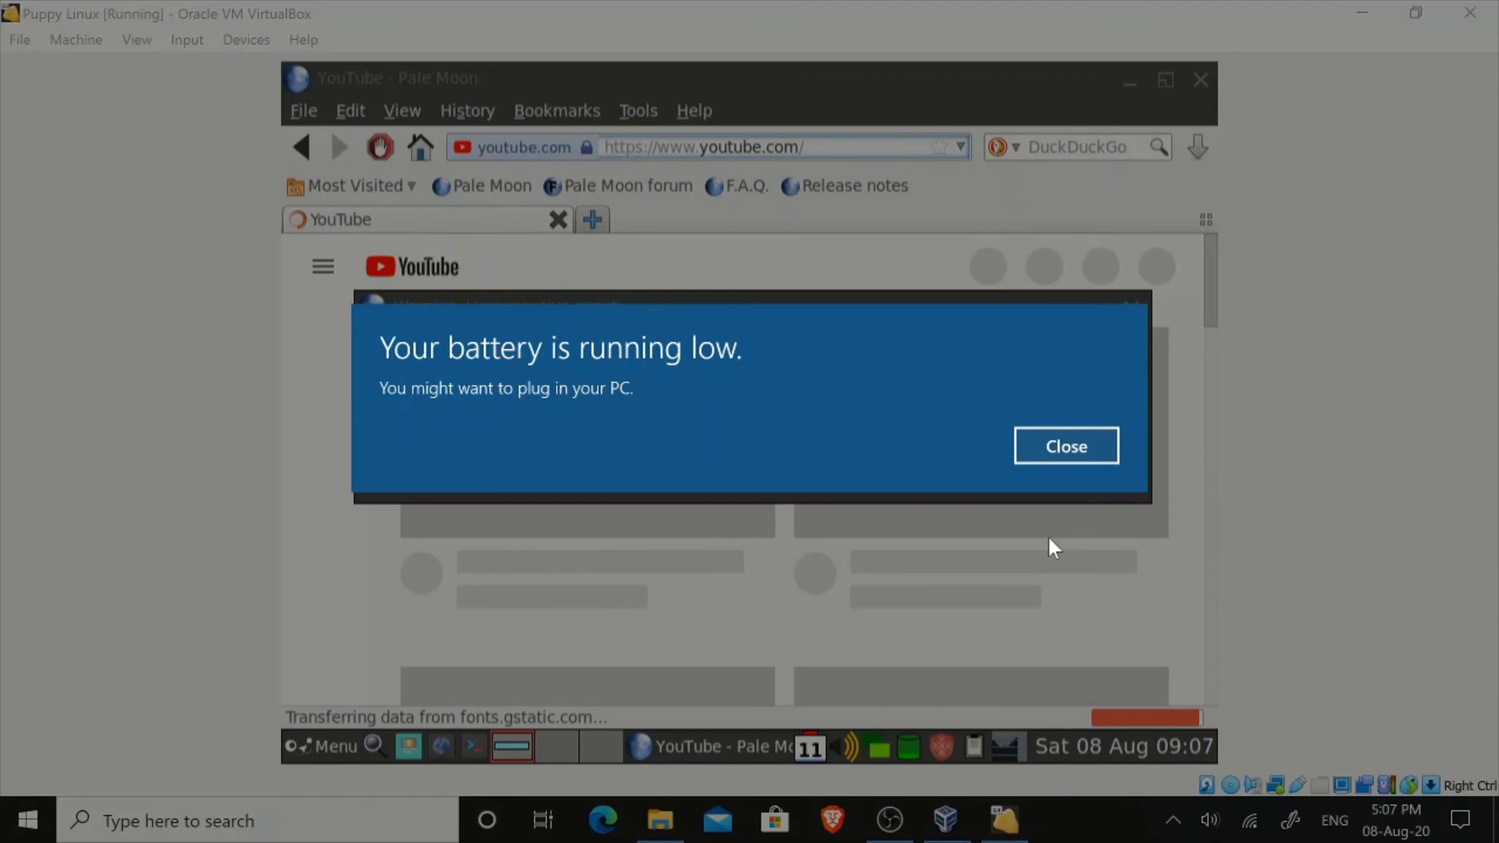
left_click(1064, 445)
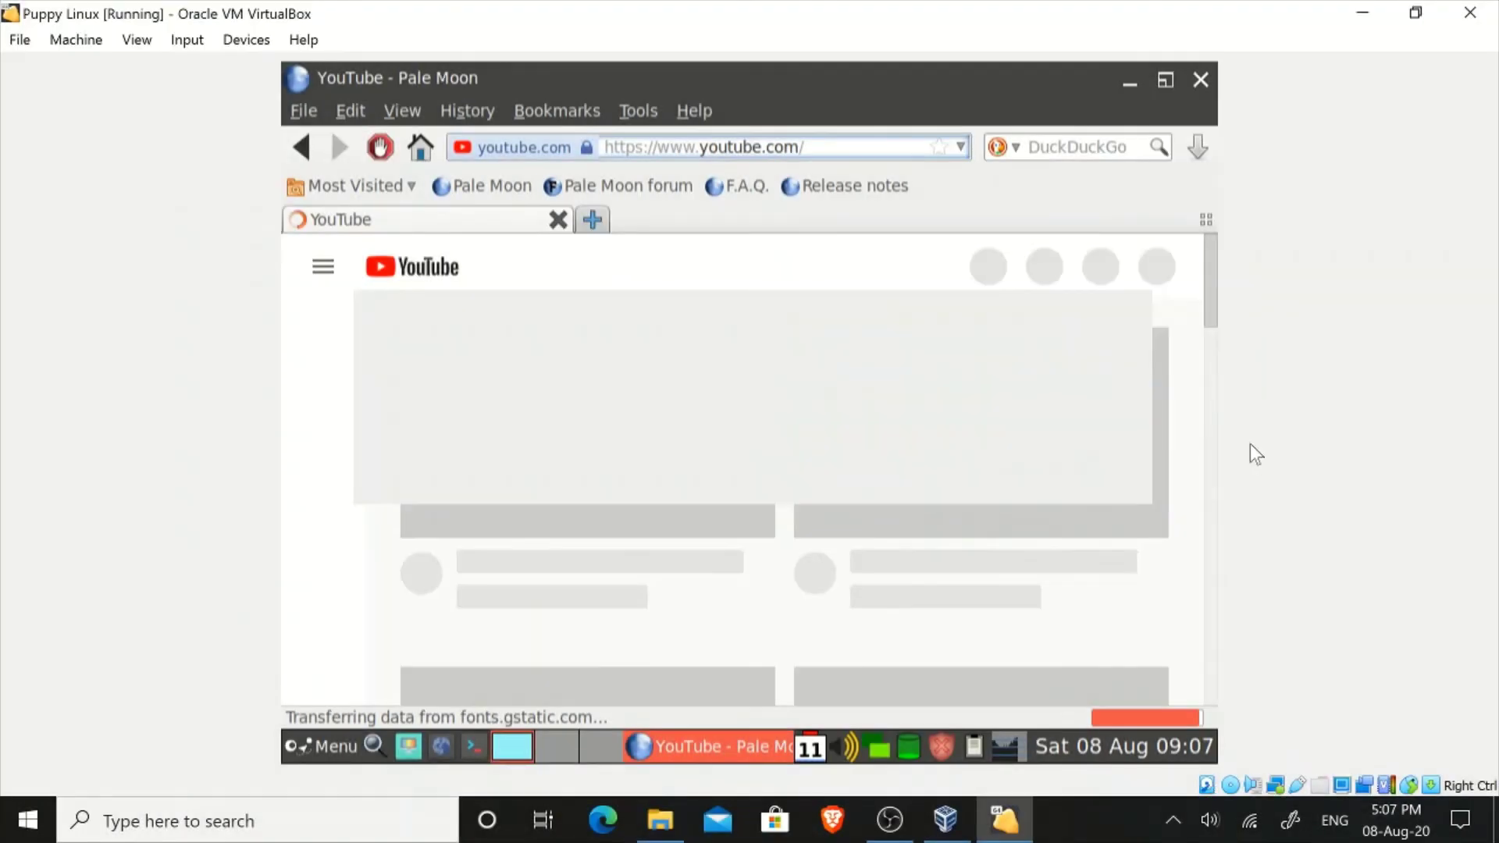
left_click(975, 473)
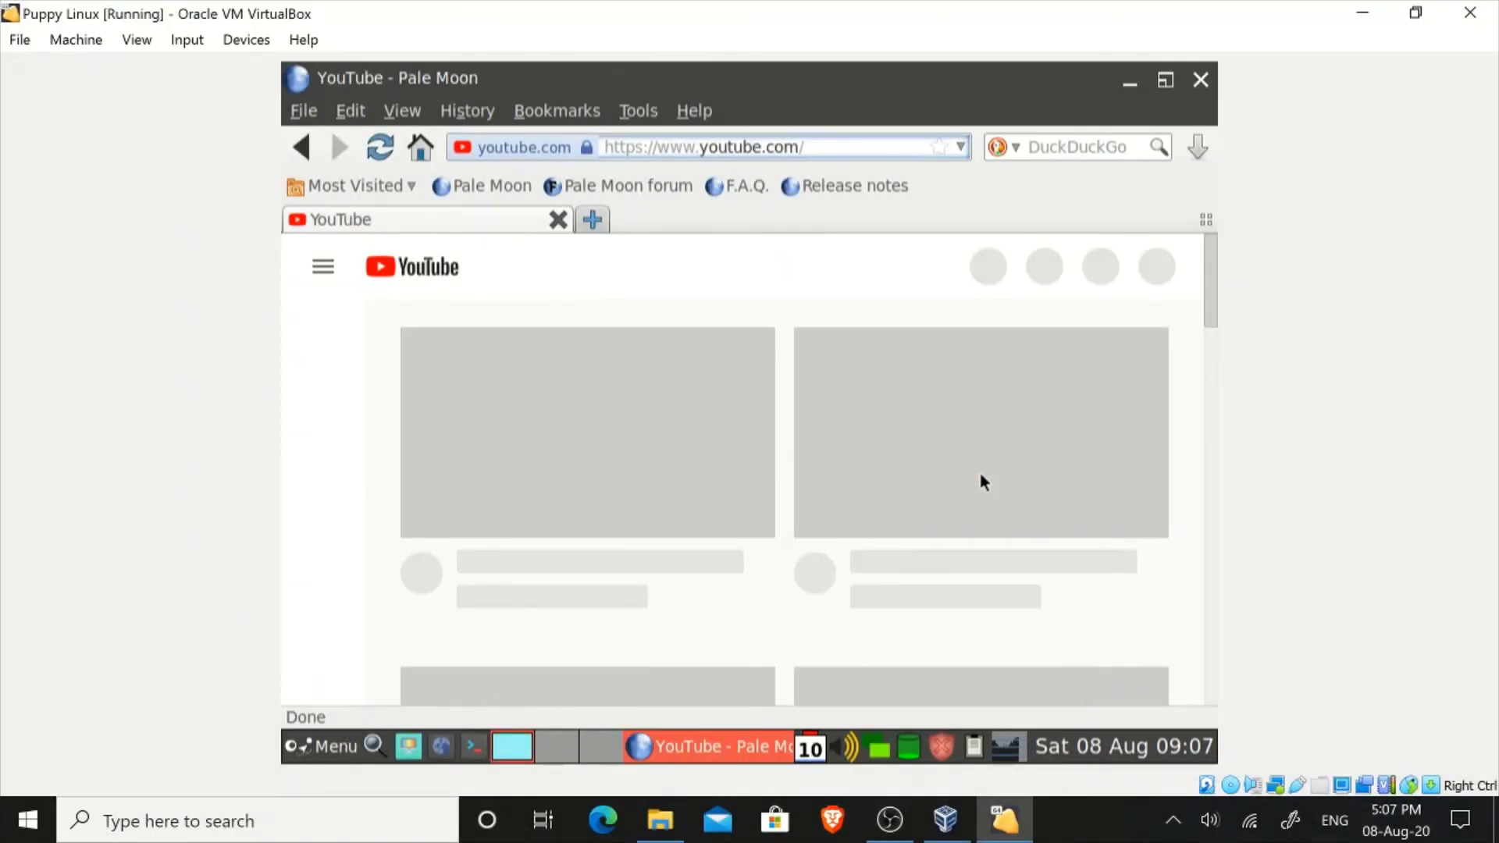
left_click_drag(1211, 289, 1179, 159)
left_click(1199, 84)
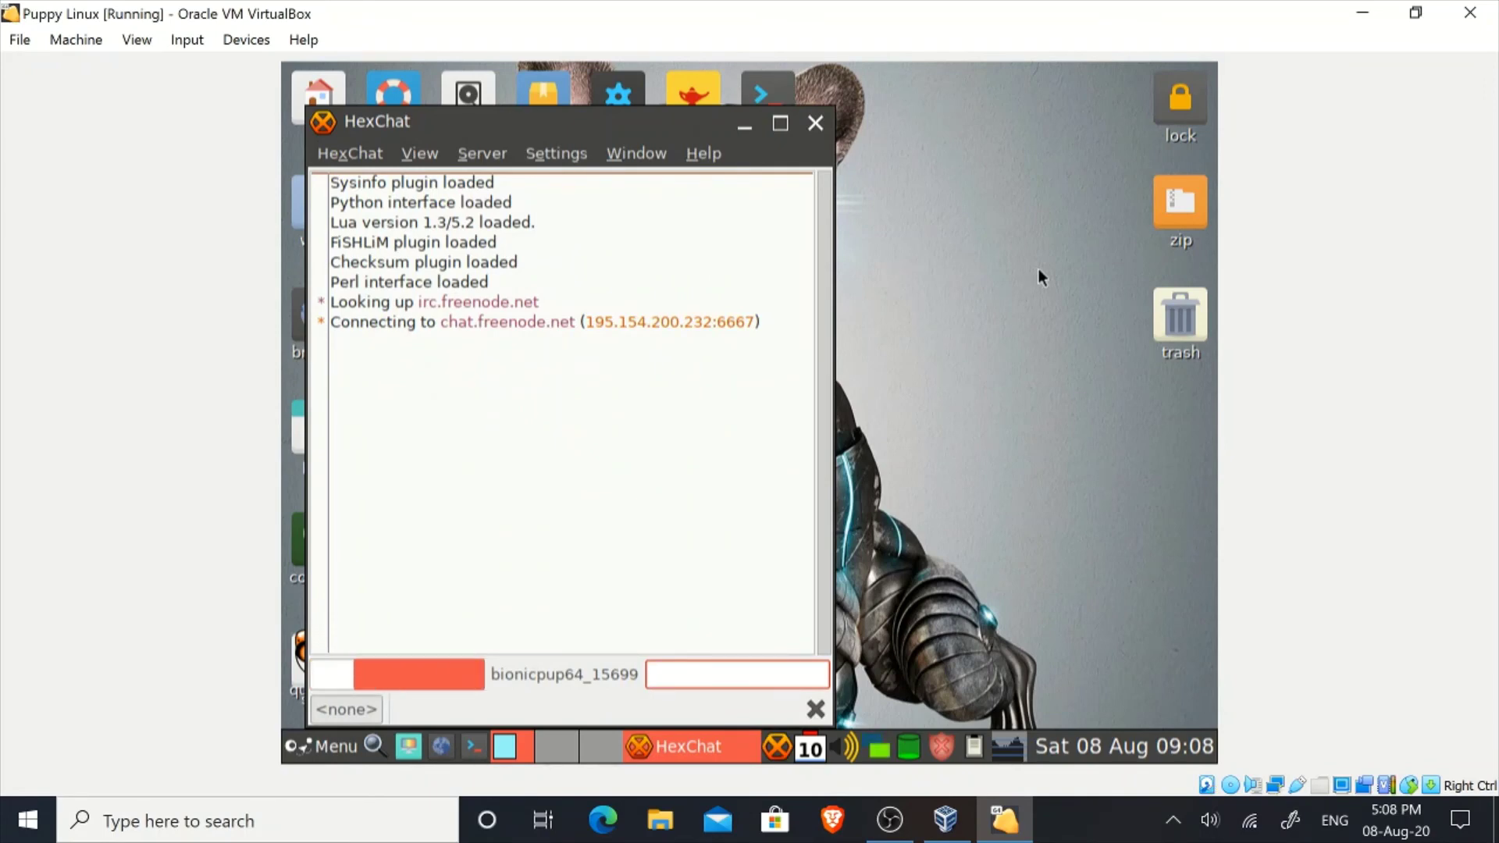
- Enter "Hello" in HexChat's message box, look over its main commands and close the chat program
type("Hello")
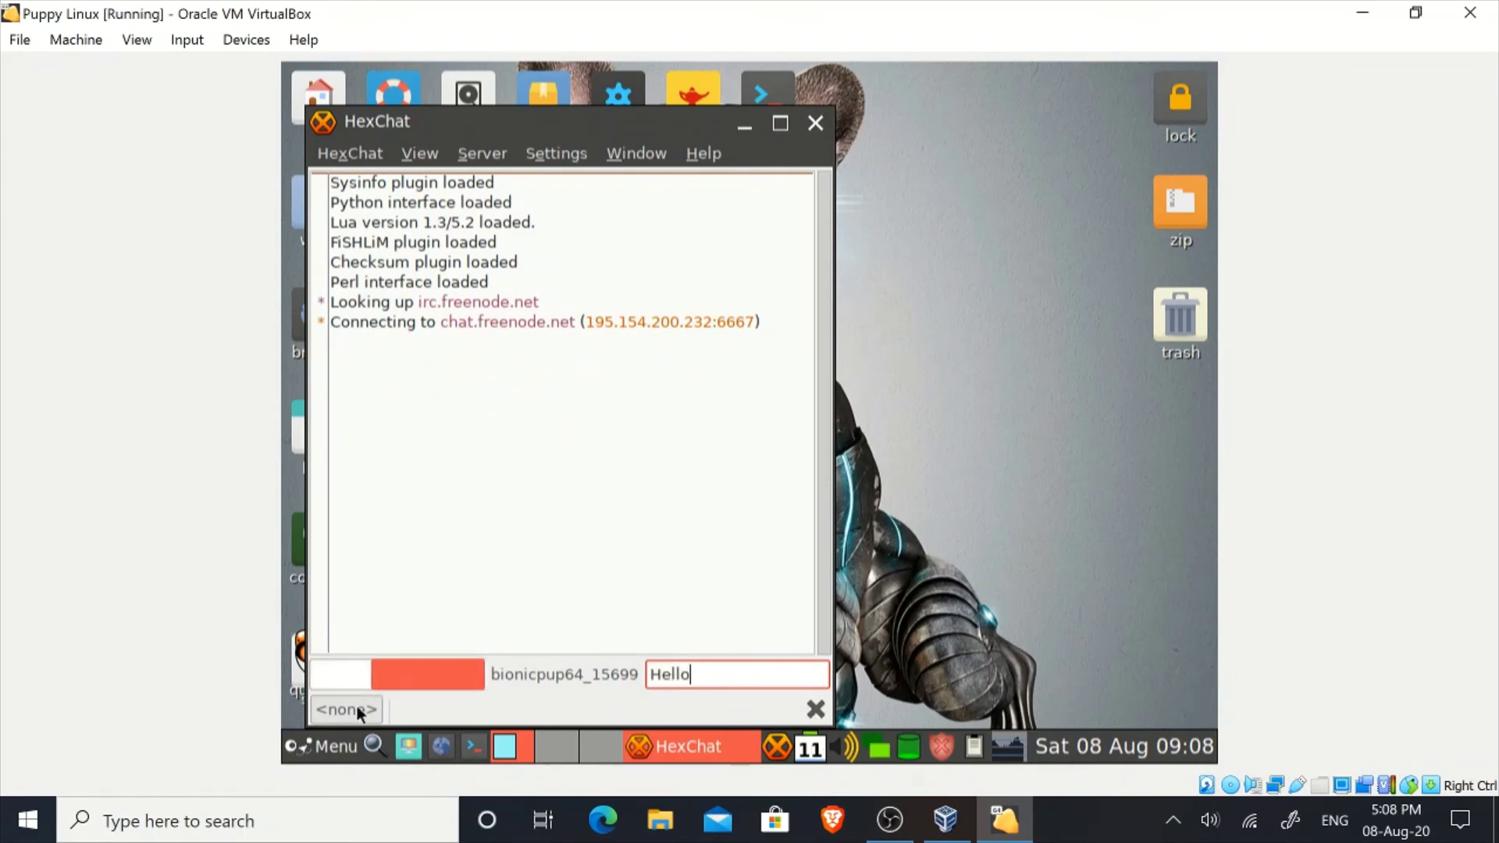
double_click(669, 673)
left_click(350, 154)
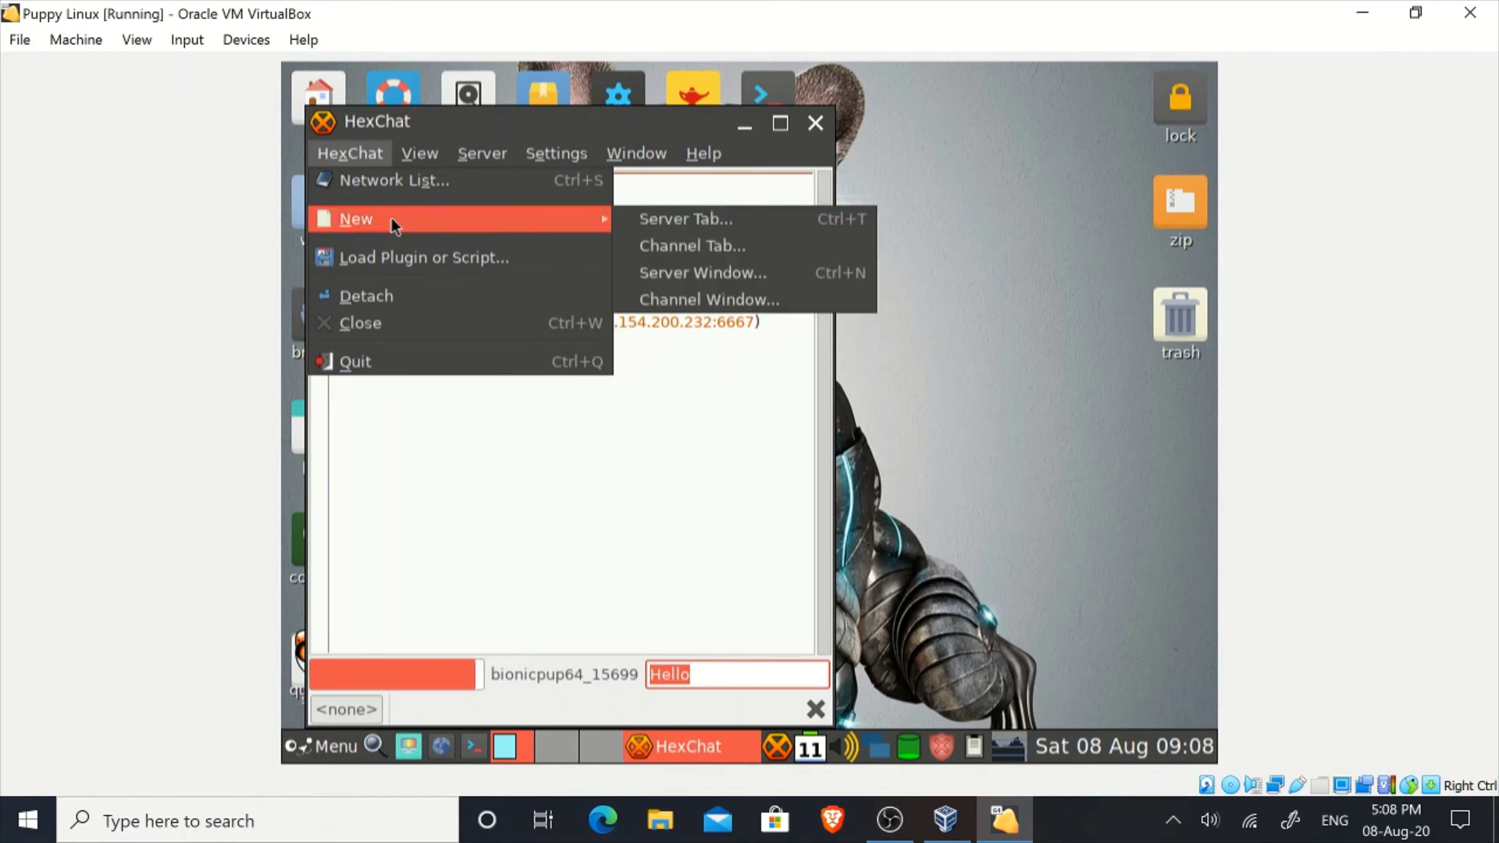
left_click(495, 489)
left_click(815, 122)
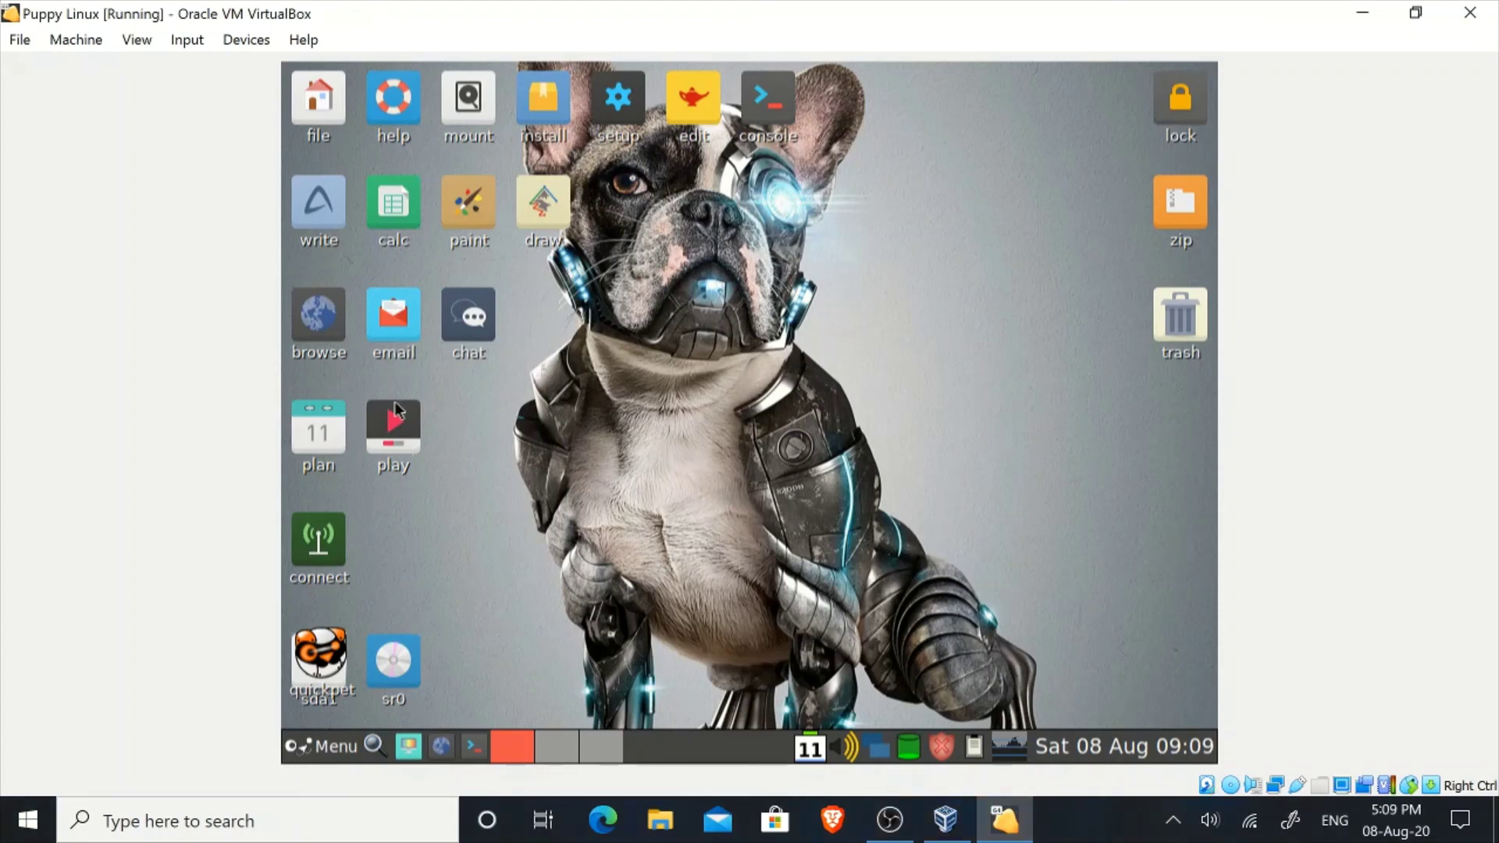
- Open the mpv media player and close it again
left_click(404, 438)
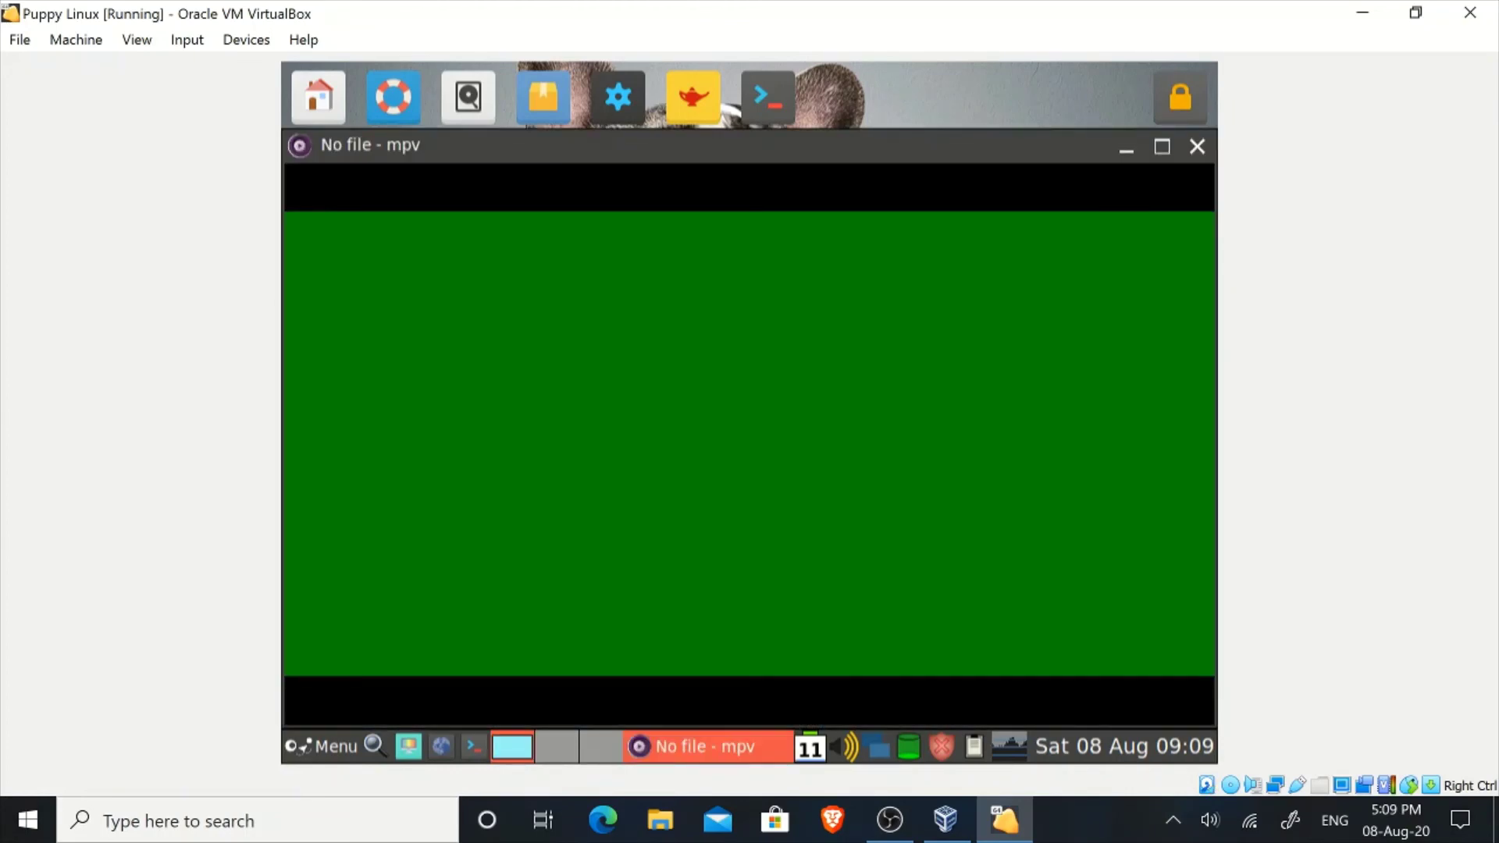
left_click(1197, 146)
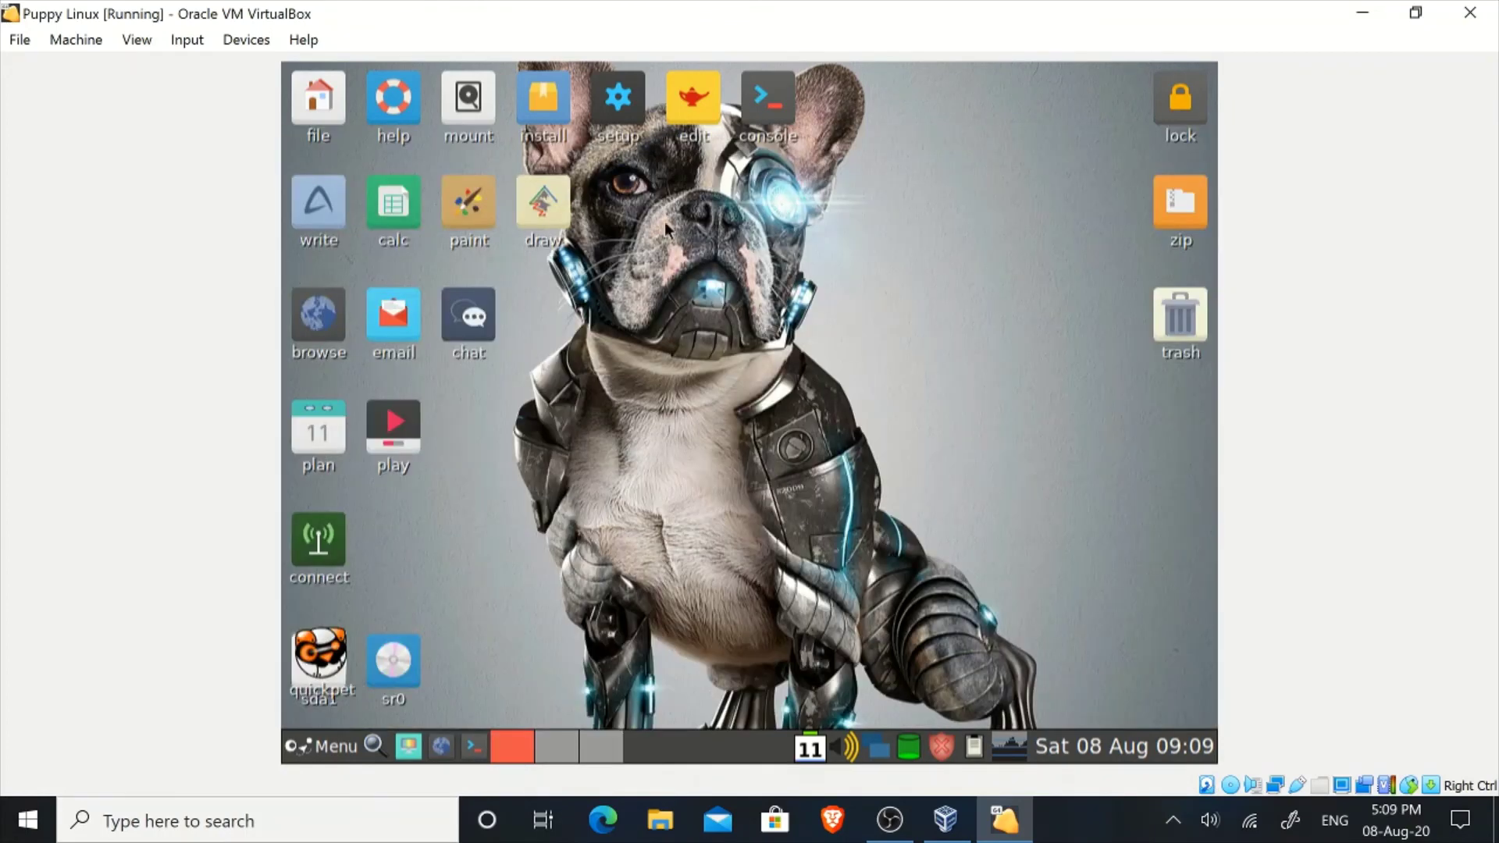
- Shut down the installed Puppy system from its desktop
left_click(297, 738)
left_click(850, 531)
left_click(855, 507)
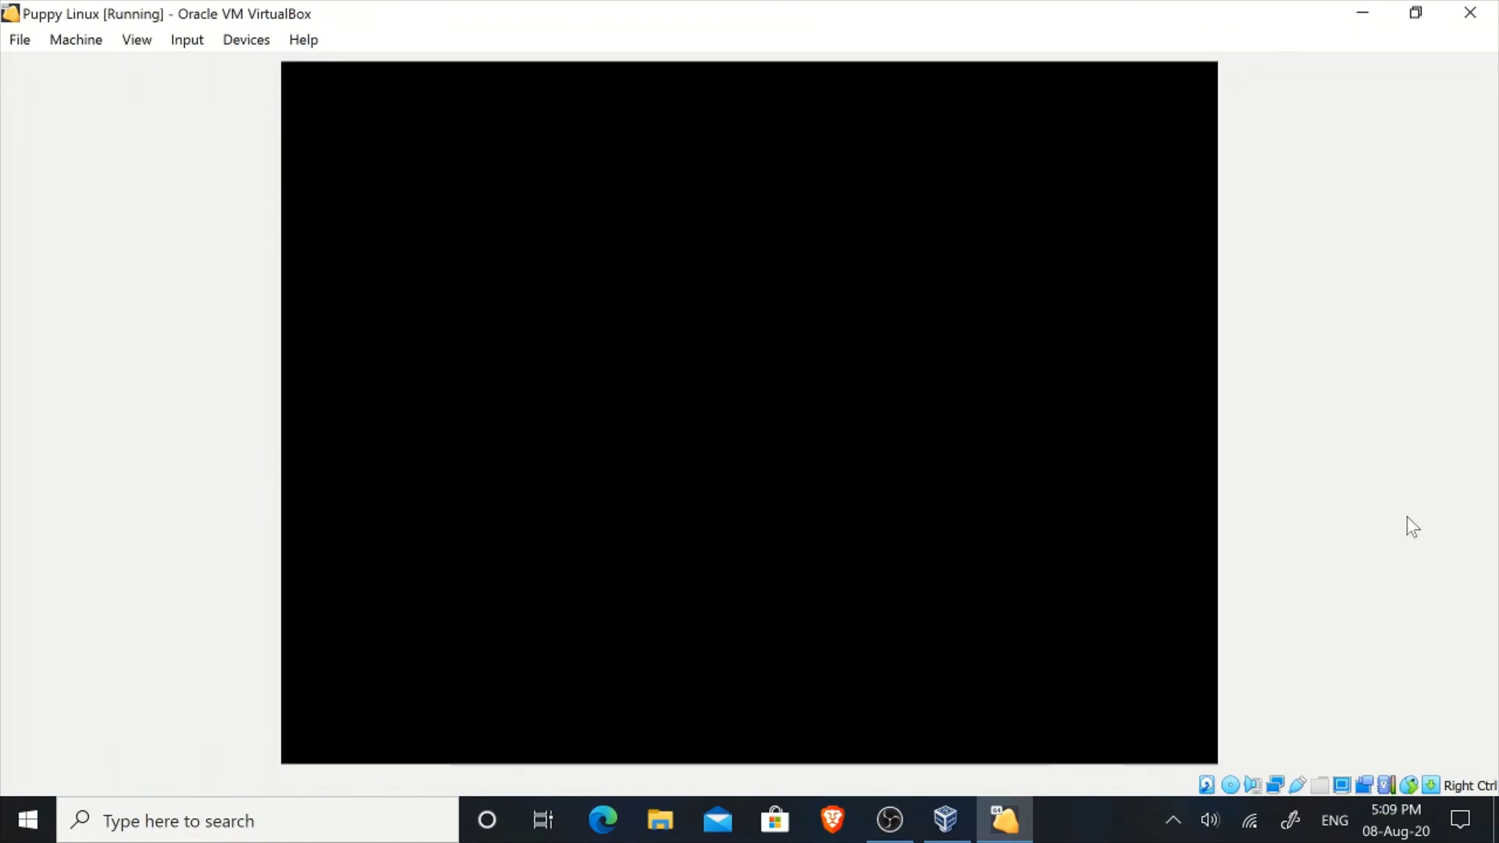